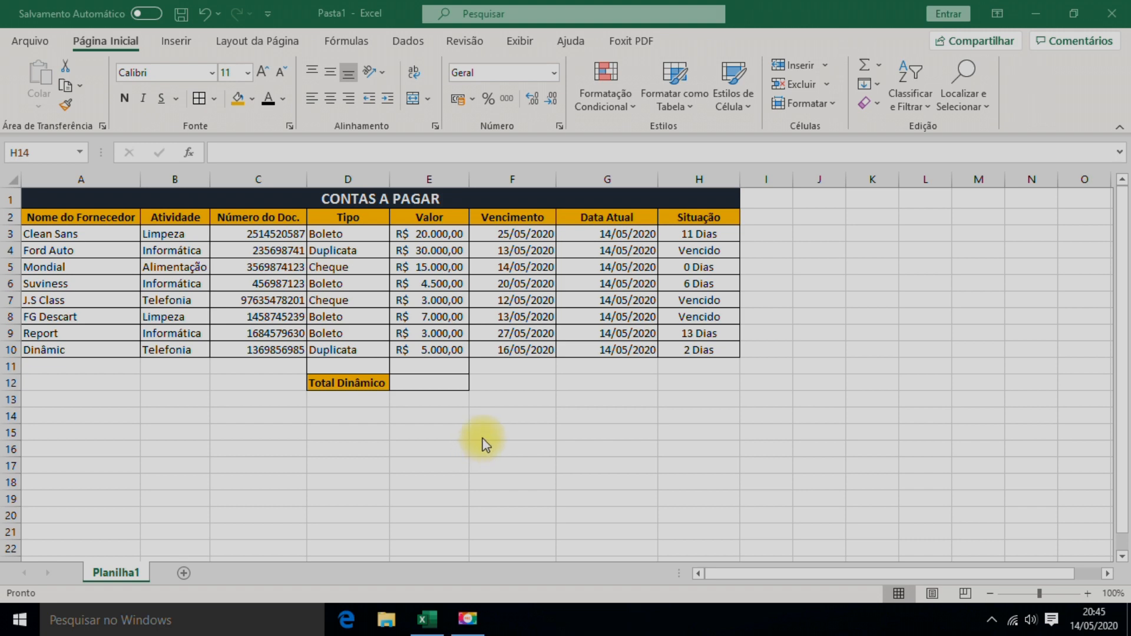
# Add a new worksheet and enter the title CONTAS A PAGAR in cell A1.
pyautogui.click(508, 415)
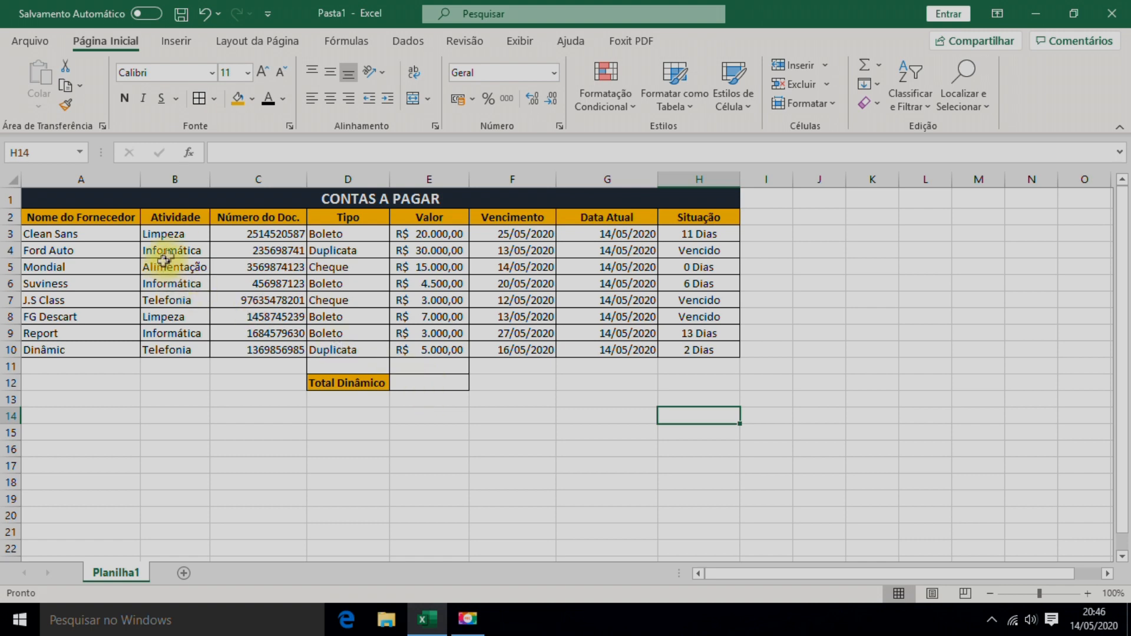
pyautogui.click(186, 576)
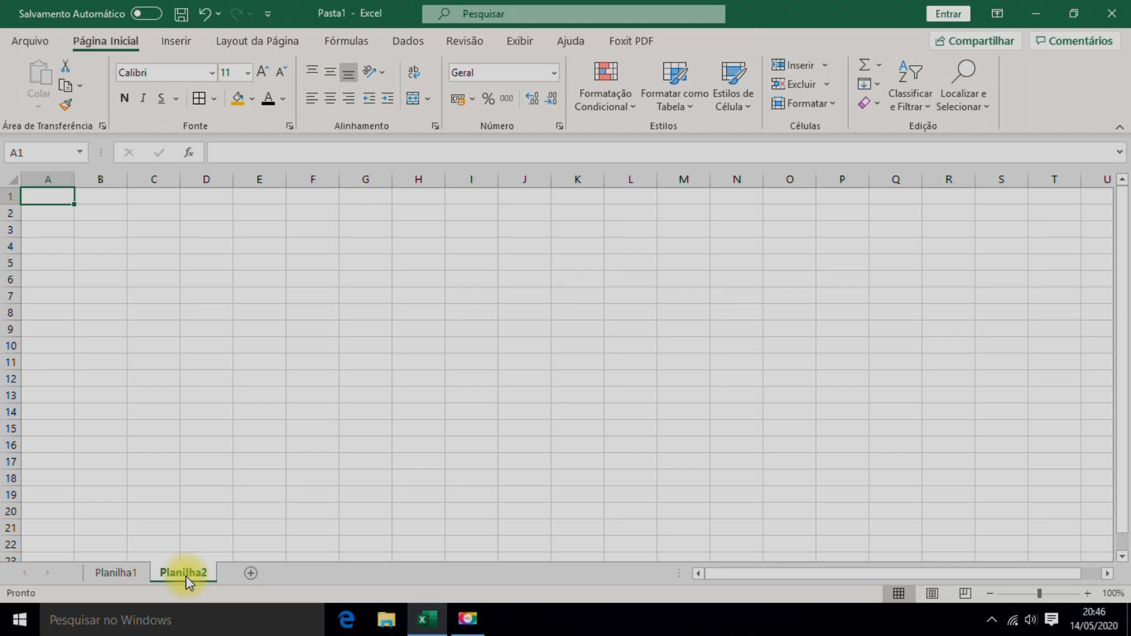
pyautogui.doubleClick(47, 197)
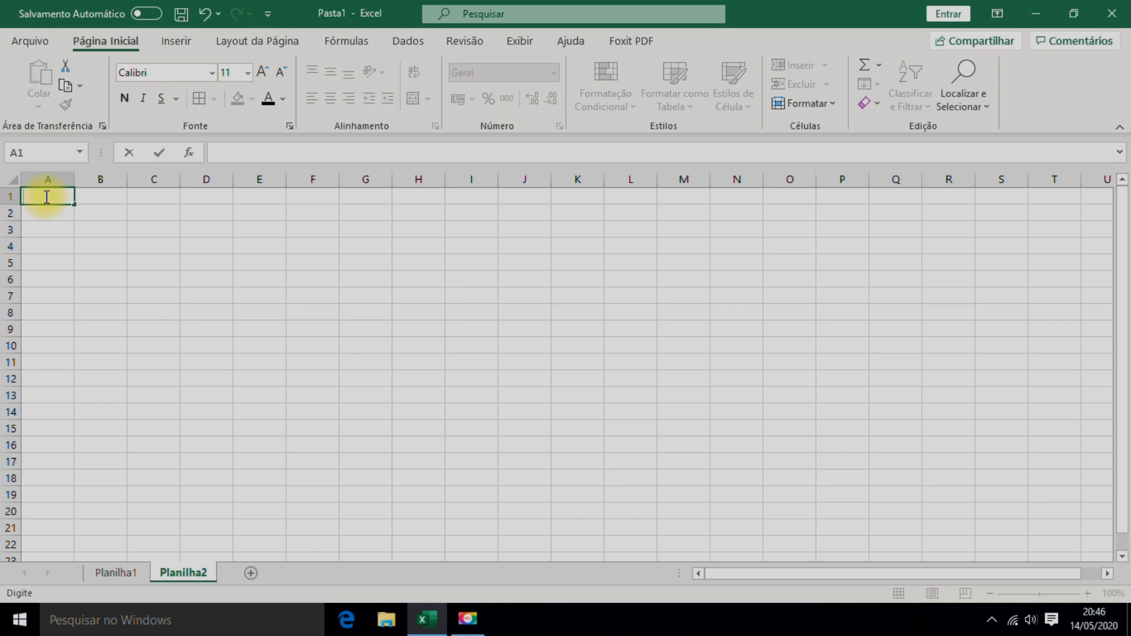
pyautogui.write('CONT')
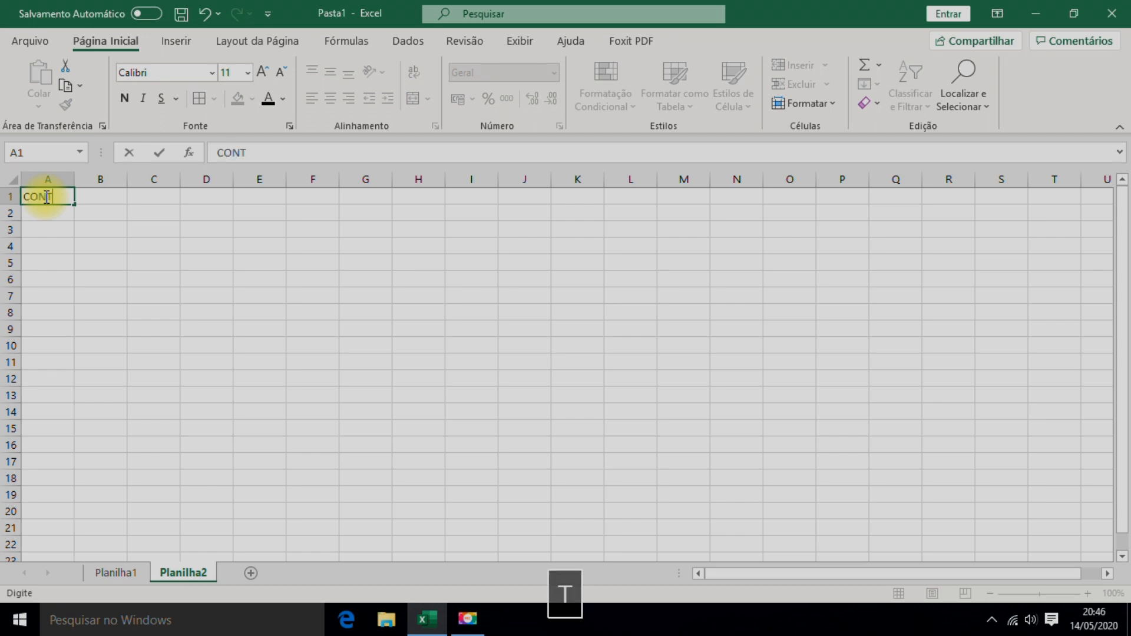
pyautogui.write('AS A PAGAR')
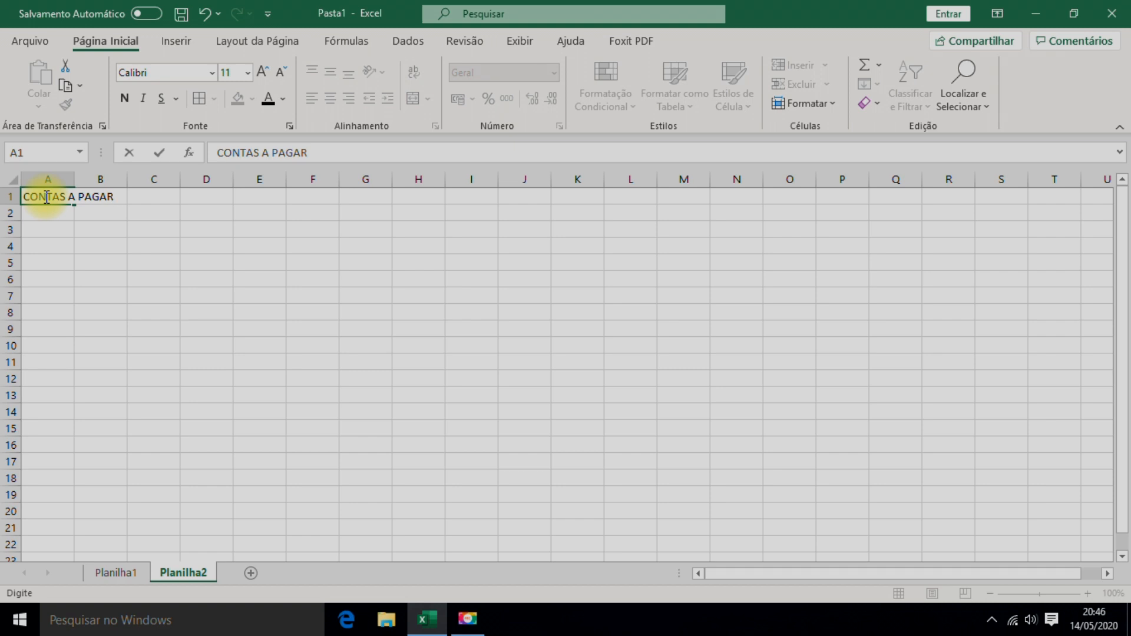
pyautogui.press('Return')
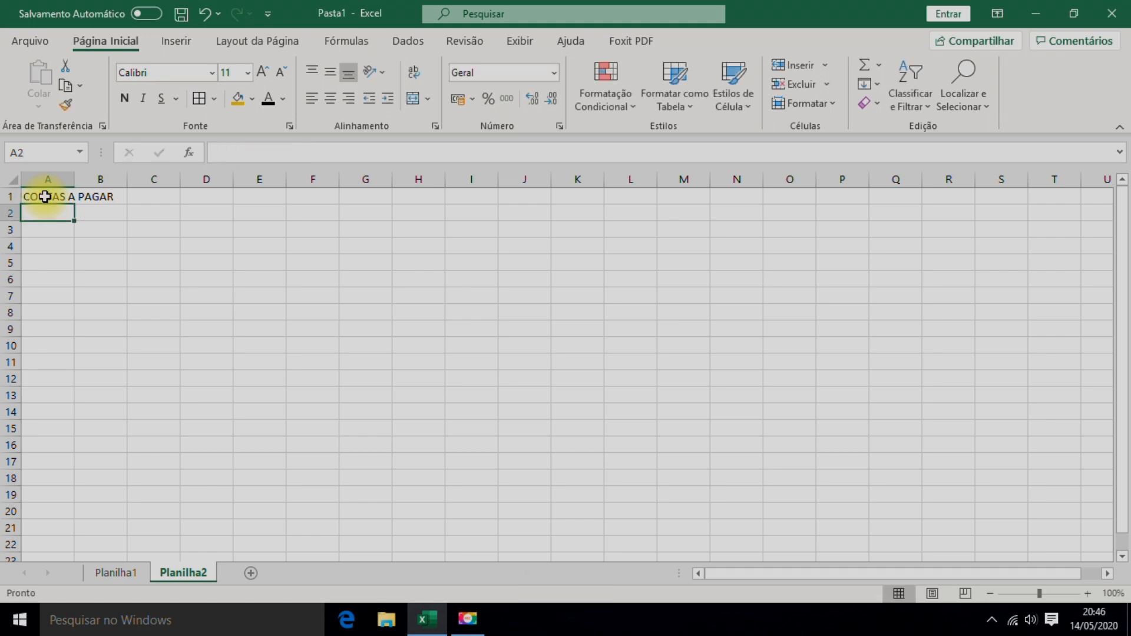
# Enter the header Nome do Fornecedor in A2 and fit column A's width to that text.
pyautogui.press('capslock')
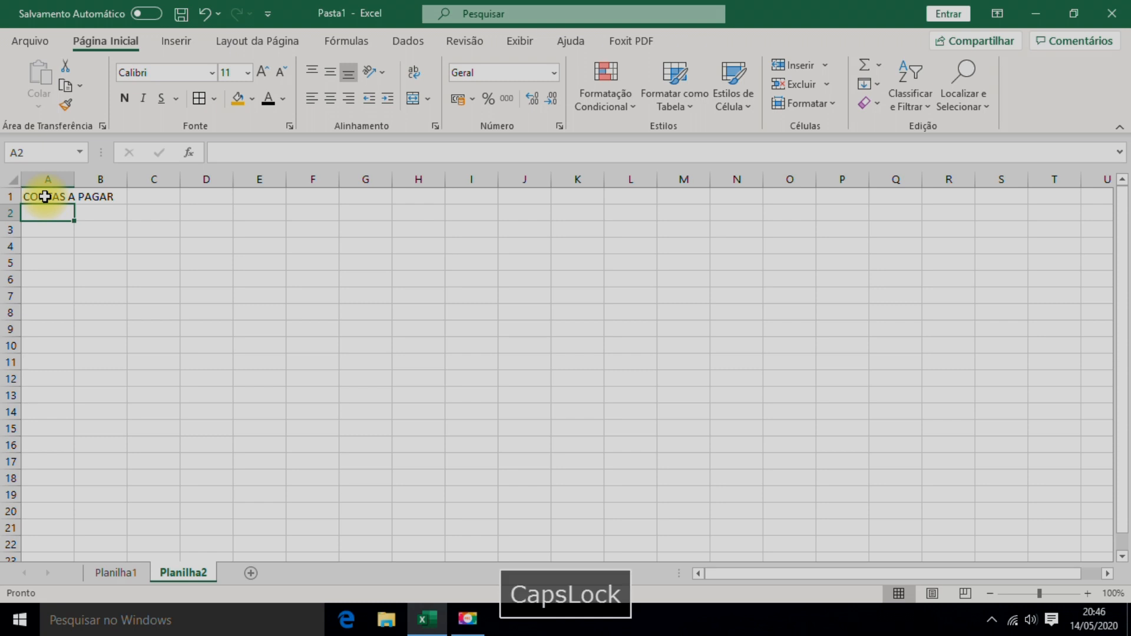
pyautogui.write('C')
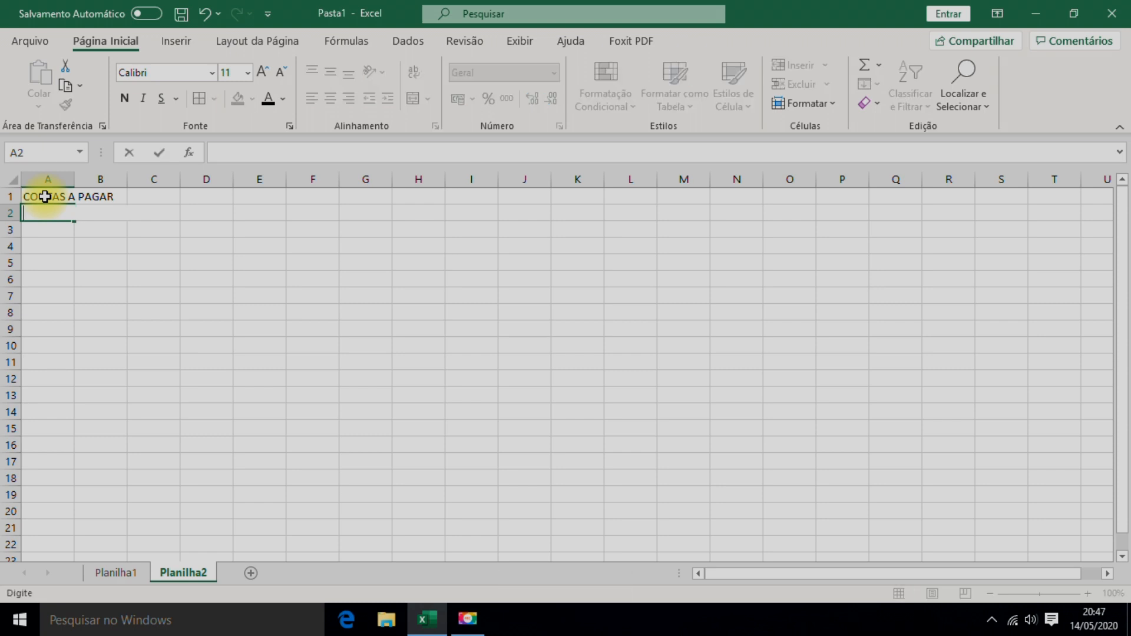
pyautogui.write('No')
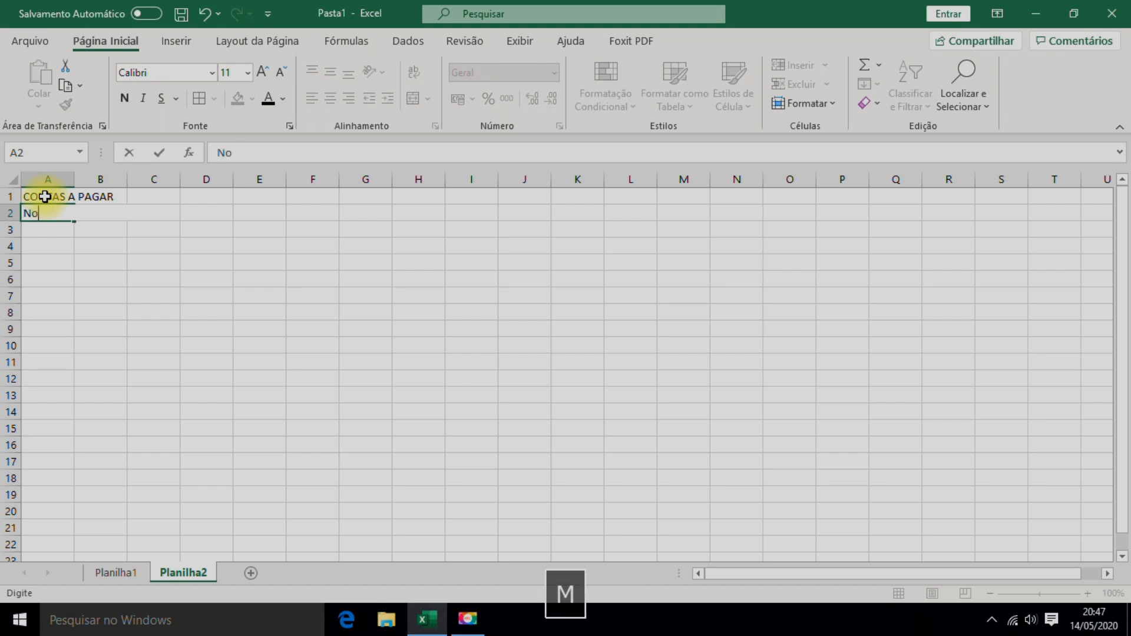
pyautogui.write('me do Fornecedor')
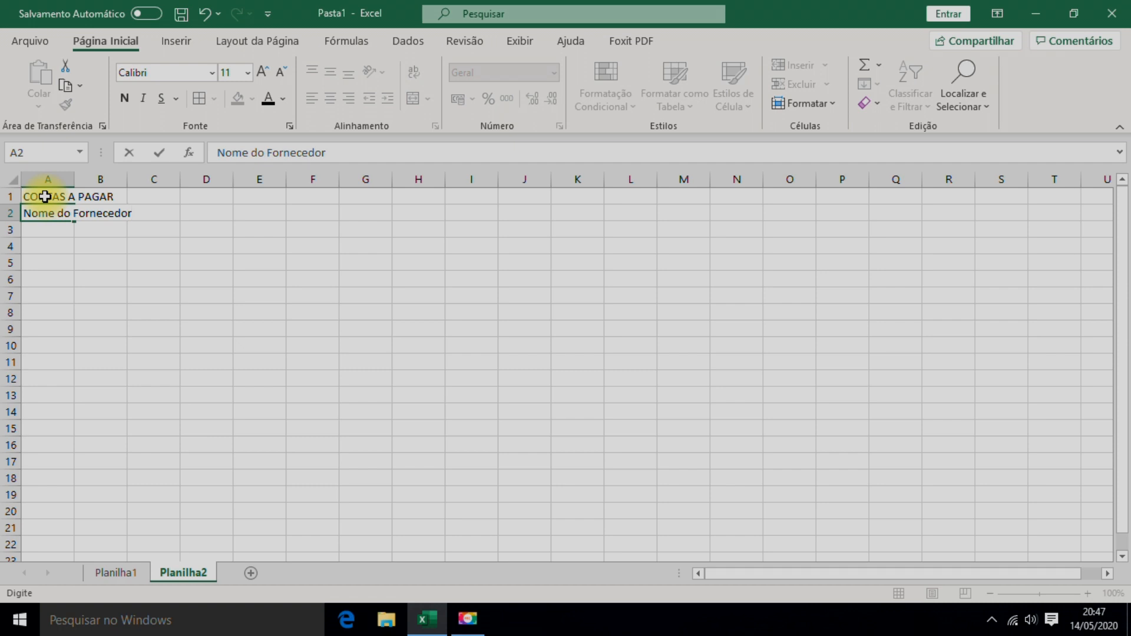
pyautogui.press('capslock')
pyautogui.press('Tab')
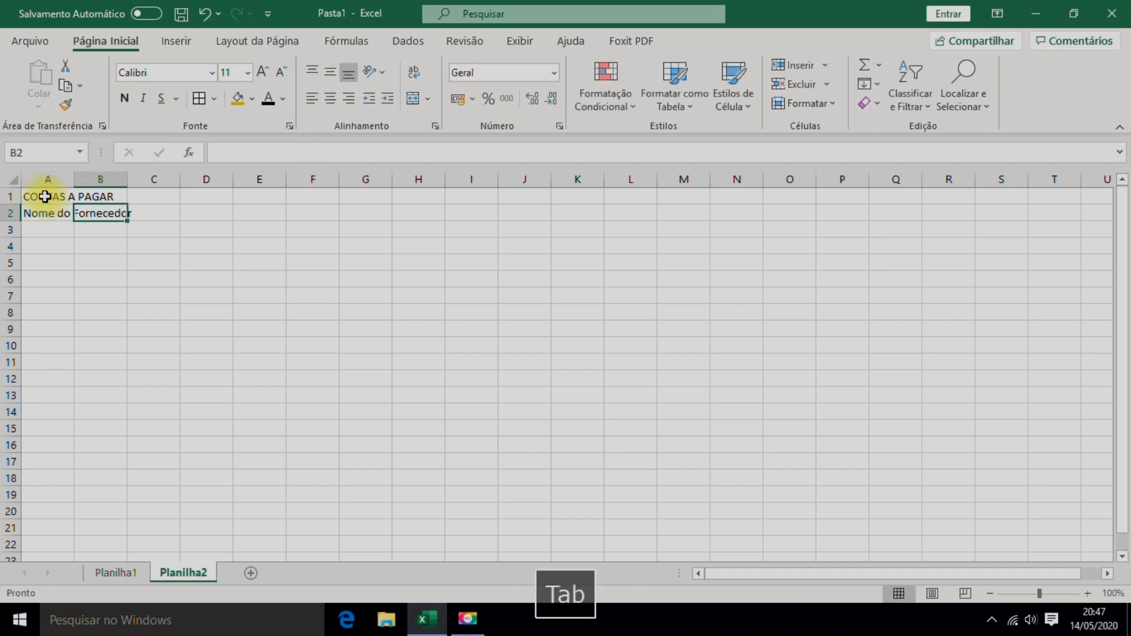
pyautogui.press('capslock')
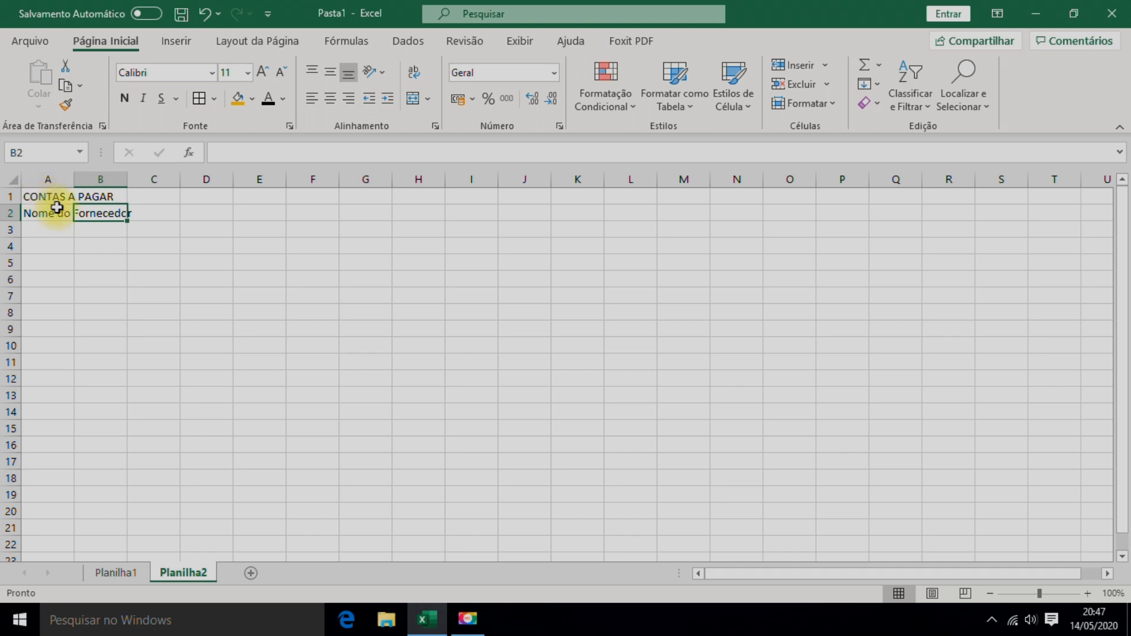
pyautogui.doubleClick(75, 180)
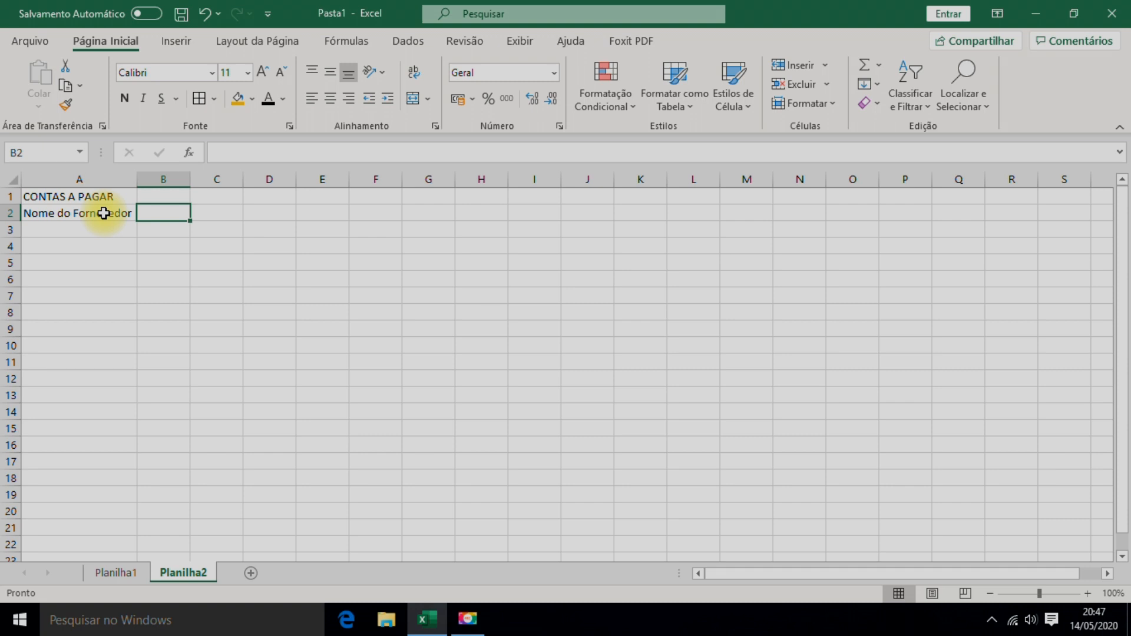
# Enter the headers Atividade in B2 and N do Documento in C2, fitting column C's width to its text.
pyautogui.write('Atividade')
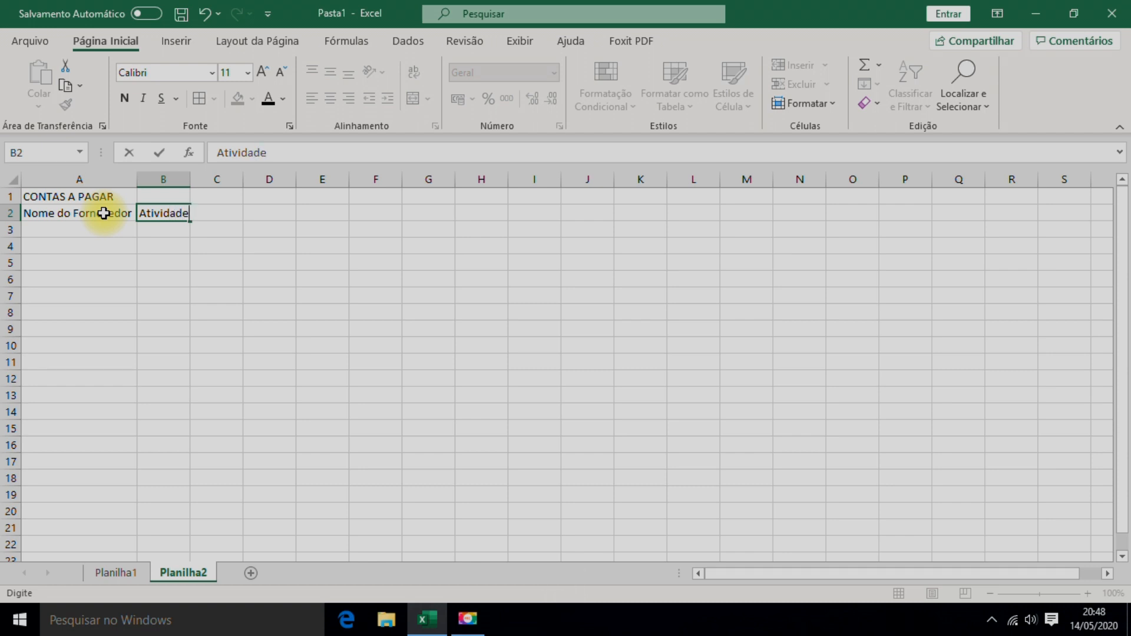
pyautogui.press('Tab')
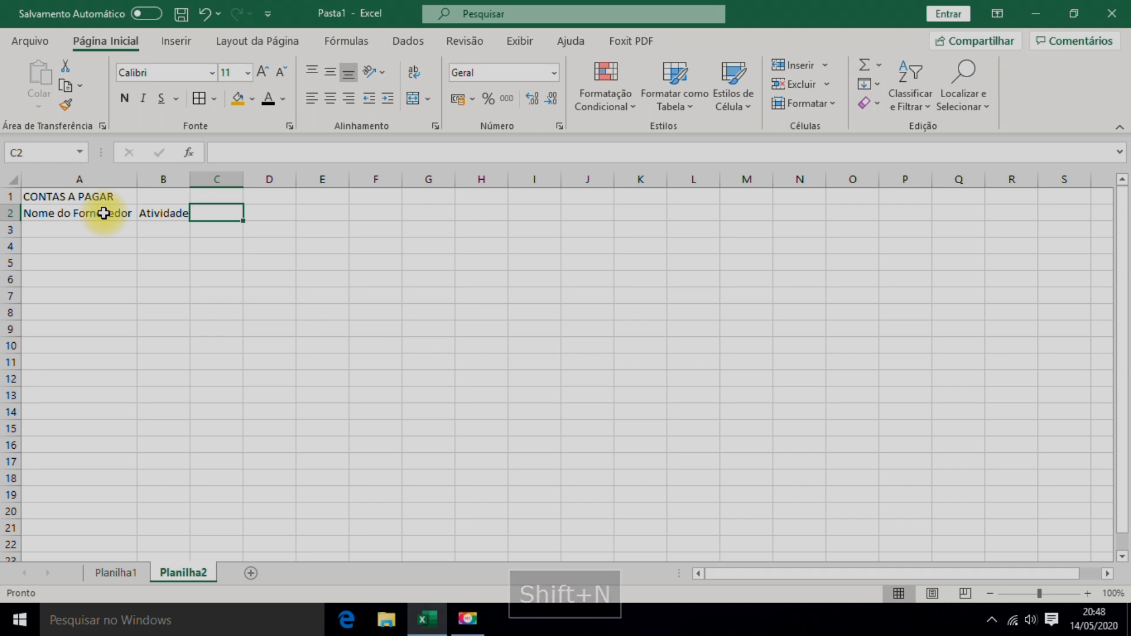
pyautogui.write('N do Docume')
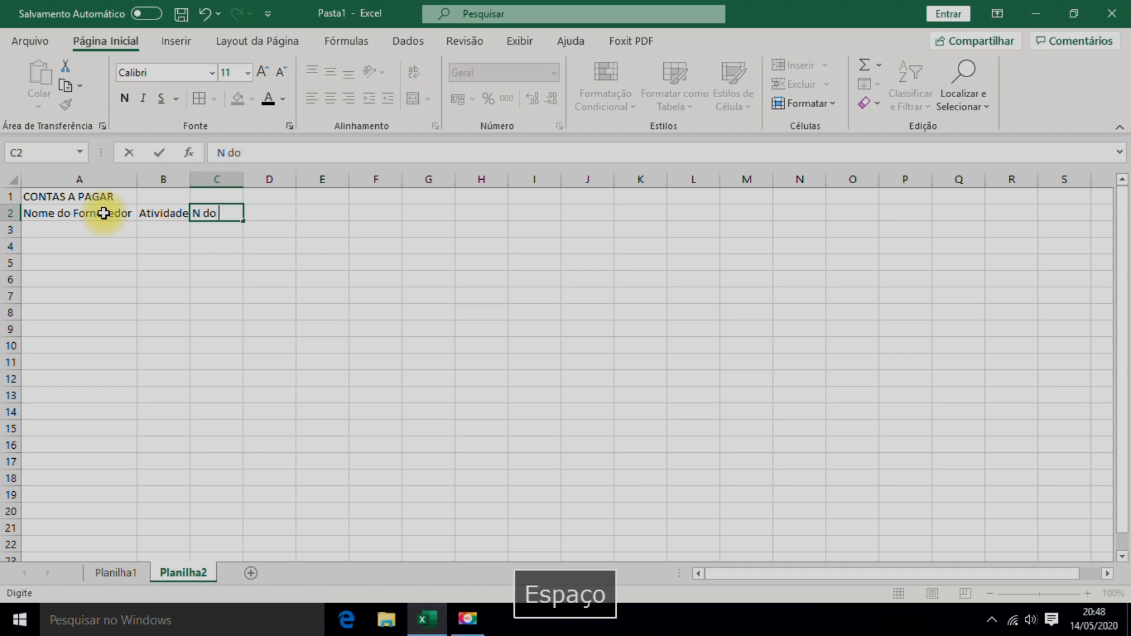
pyautogui.write('nto')
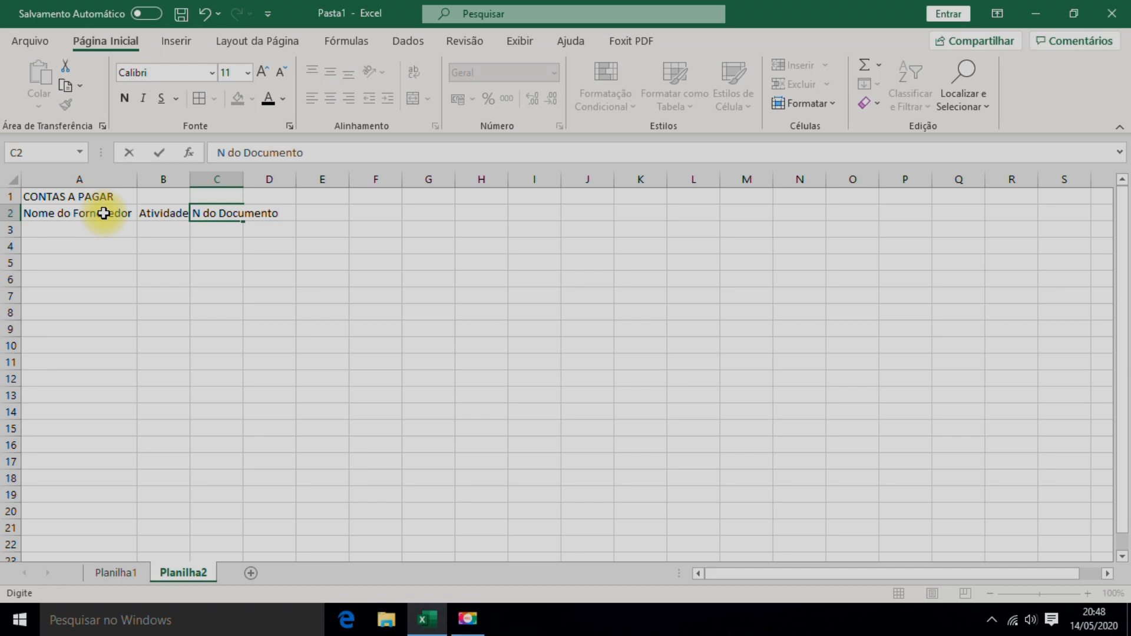
pyautogui.press('Tab')
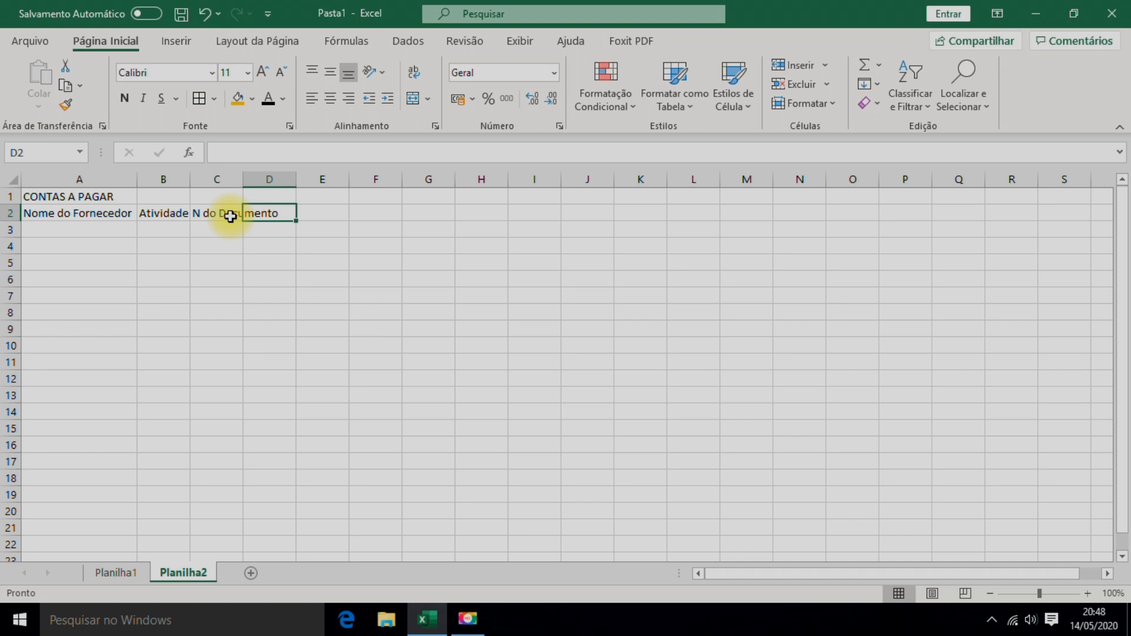
pyautogui.doubleClick(241, 179)
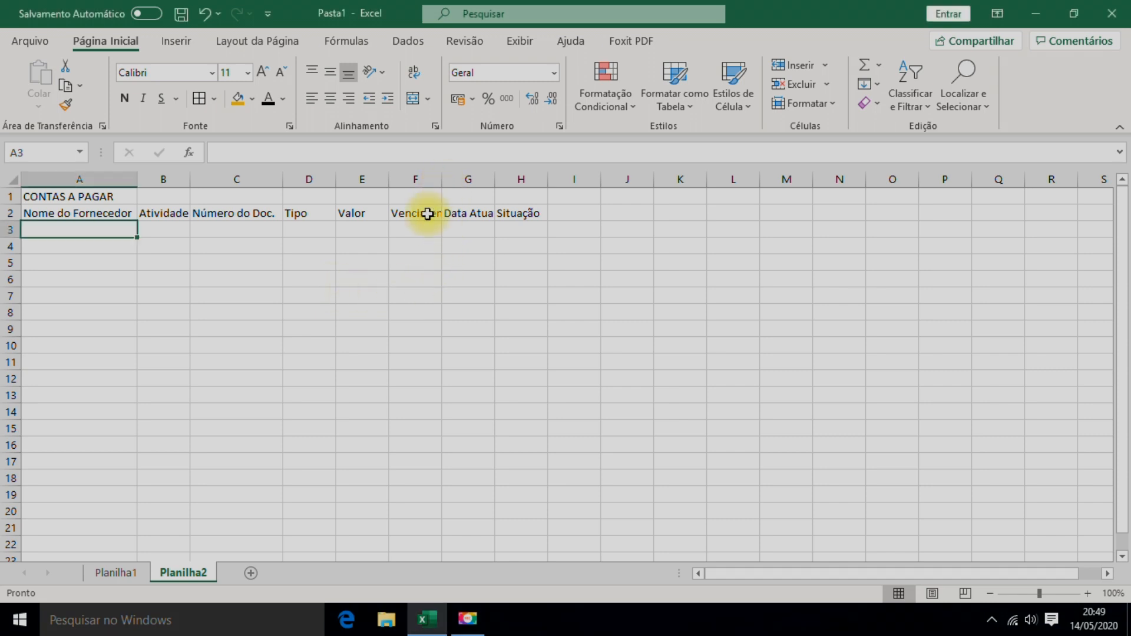
# Fit the widths of the Vencimento, Data Atual and Atividade columns to their header text.
pyautogui.moveTo(442, 177); pyautogui.dragTo(443, 178)
pyautogui.doubleClick(443, 178)
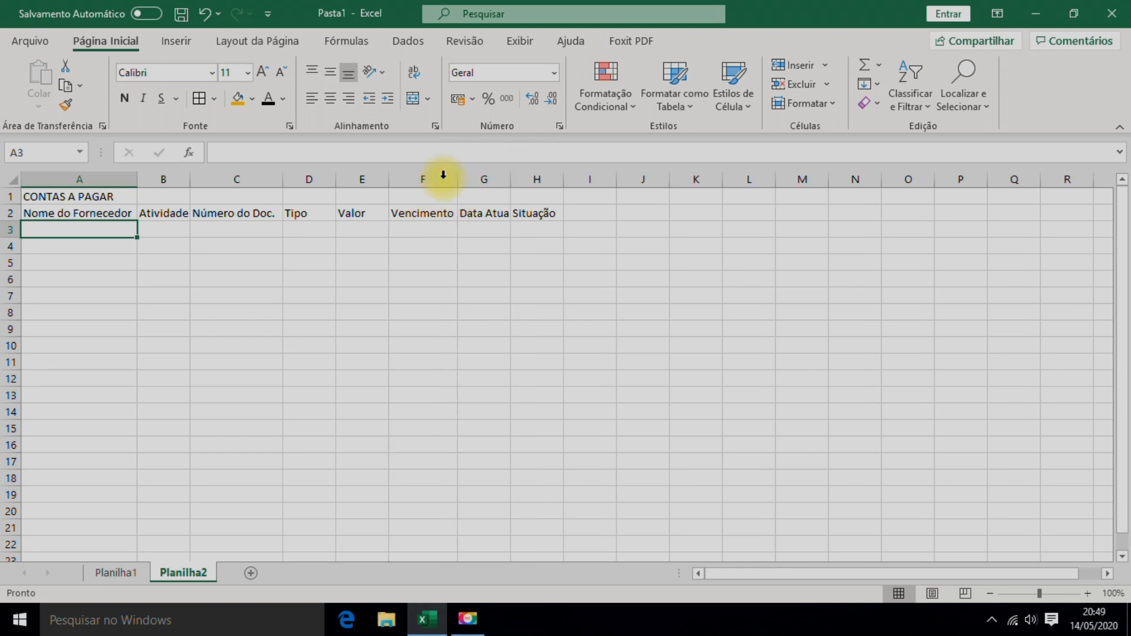
pyautogui.doubleClick(511, 181)
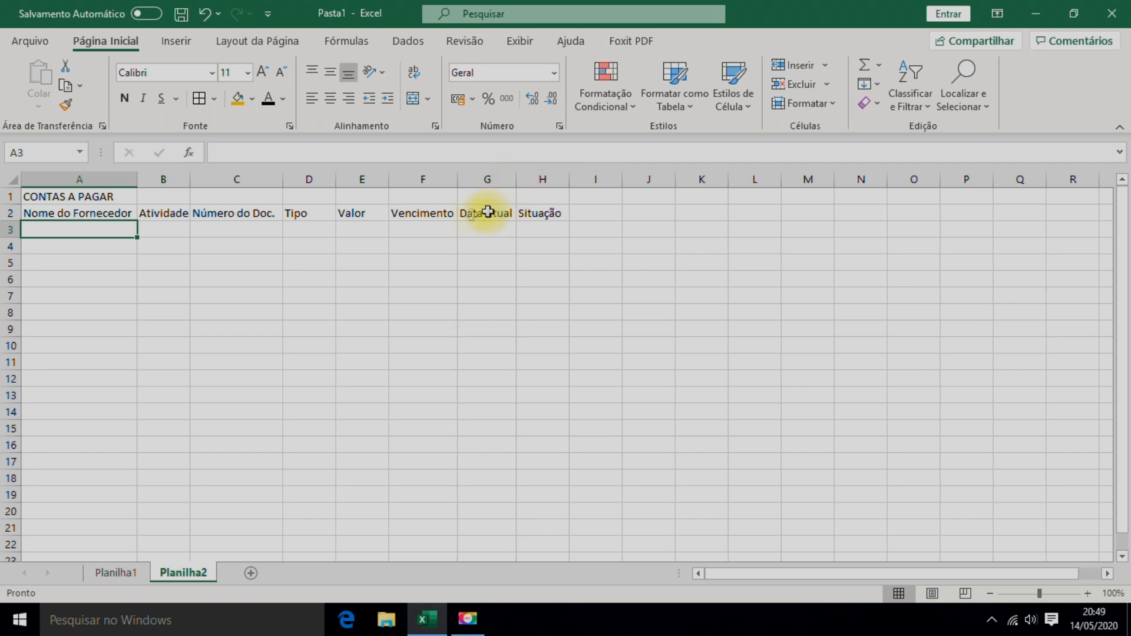
pyautogui.doubleClick(191, 178)
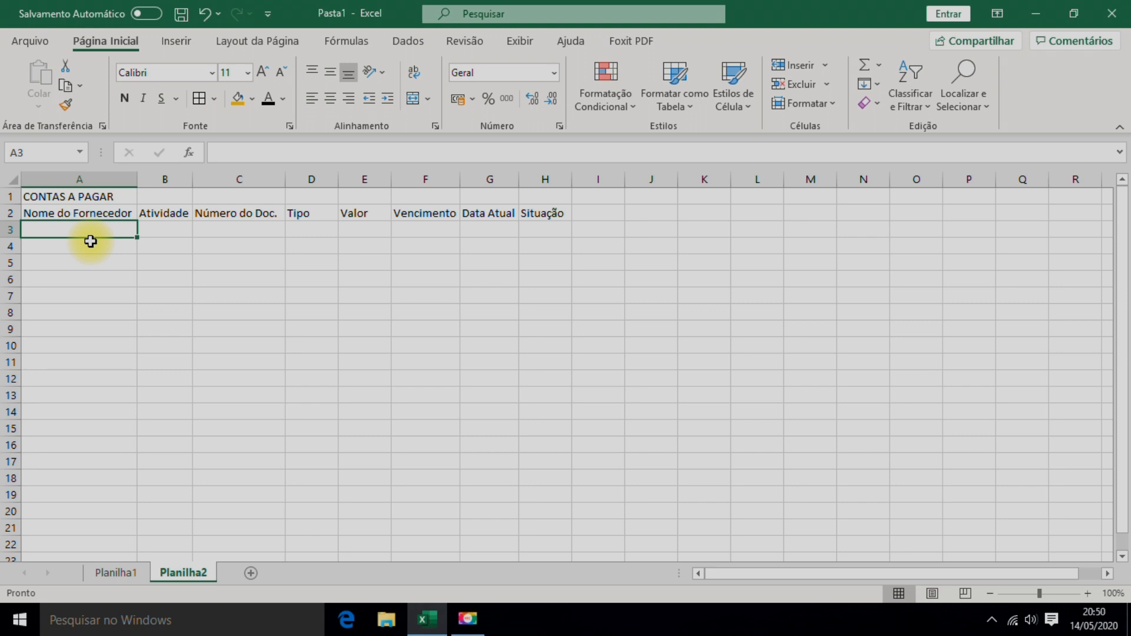
# Fill in the suppliers Clean Sans, Ford Auto and Mondial in cells A3 to A5.
pyautogui.write('Cleans')
pyautogui.press('BackSpace')
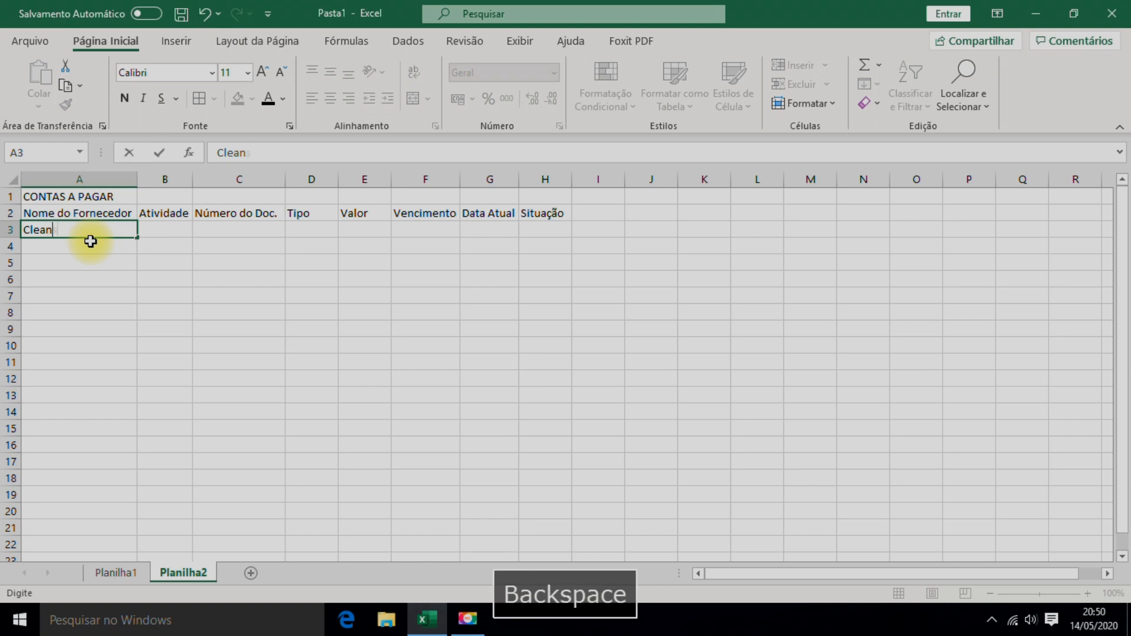
pyautogui.write('Sans')
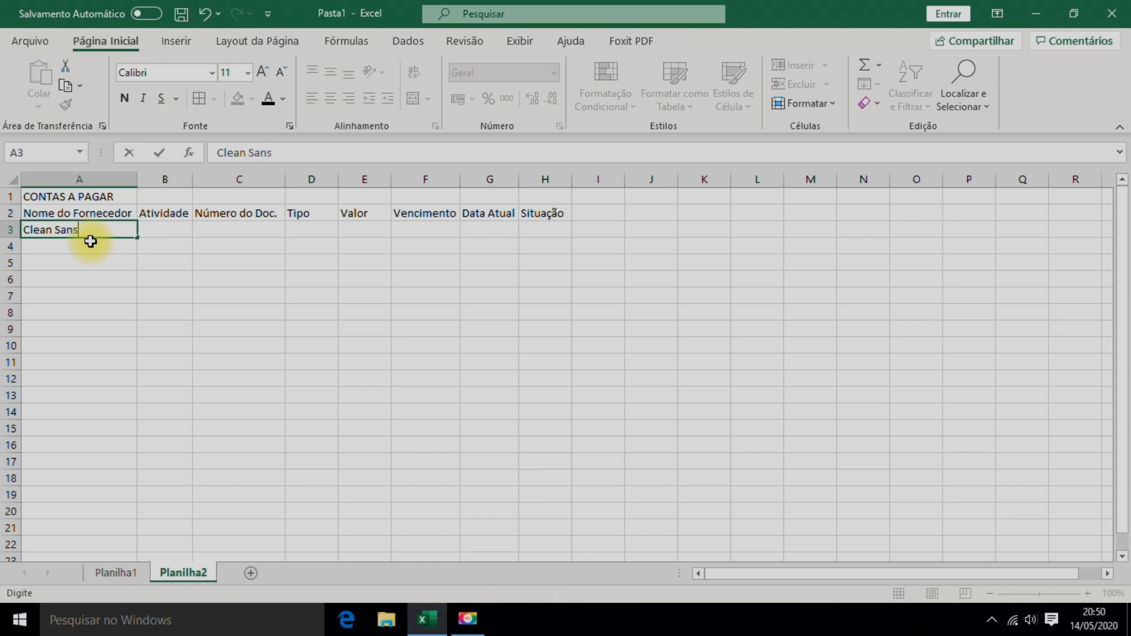
pyautogui.press('Return')
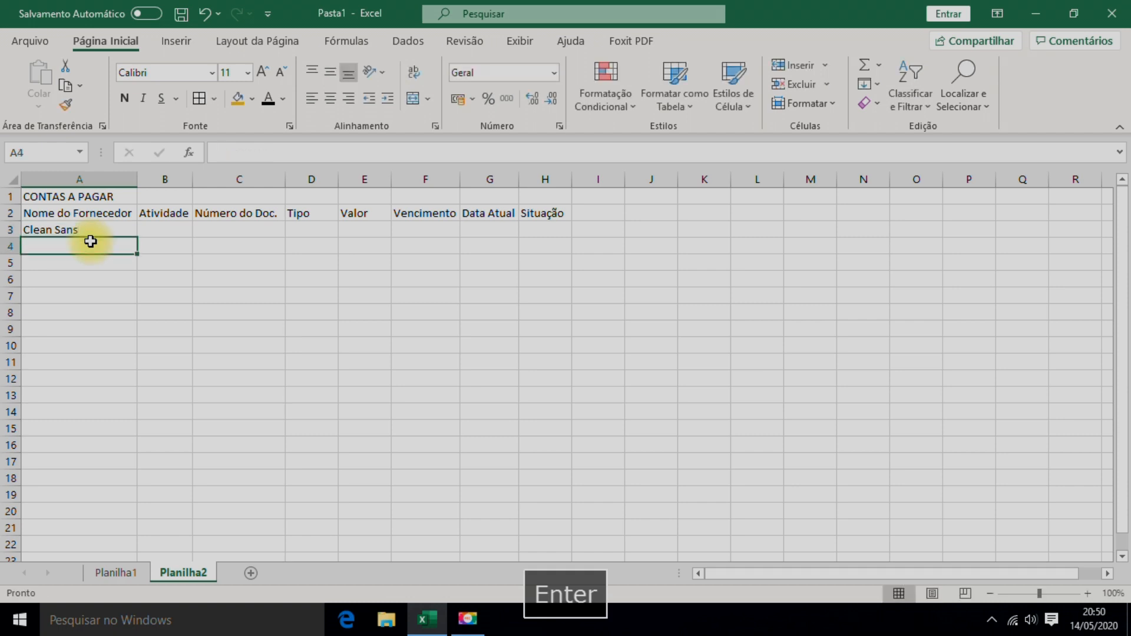
pyautogui.write('Ford Auto')
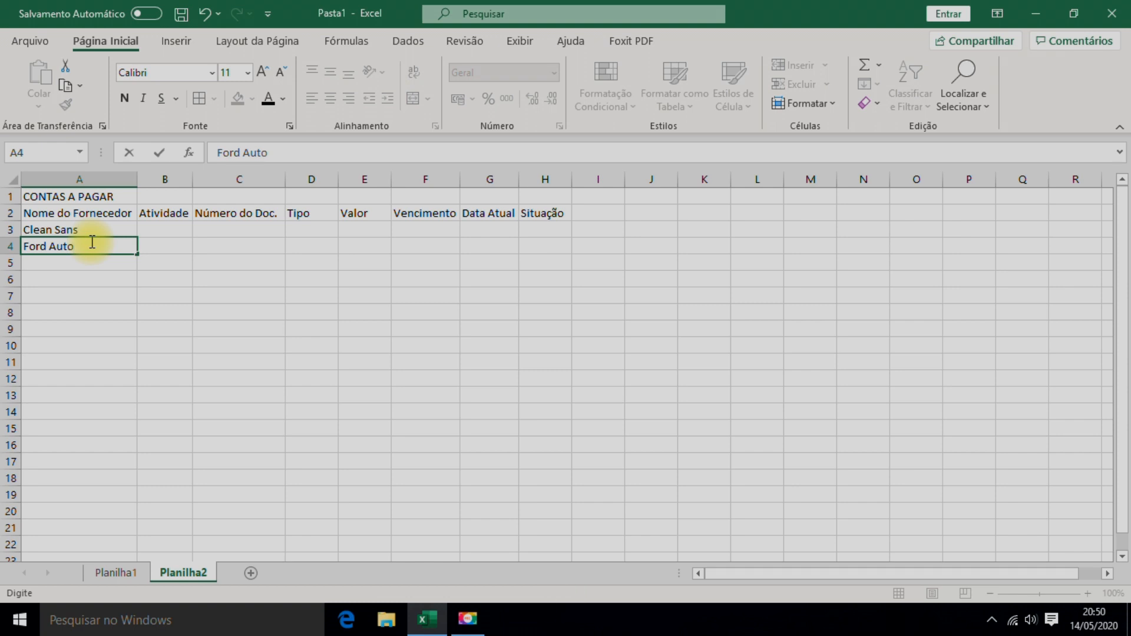
pyautogui.press('Return')
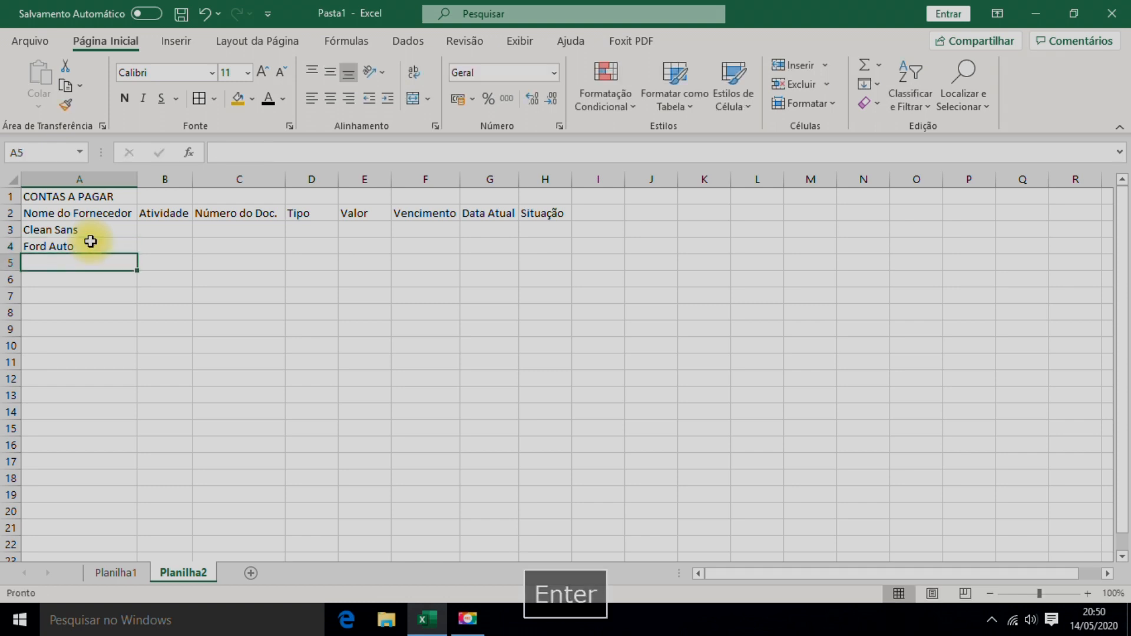
pyautogui.write('Mondial')
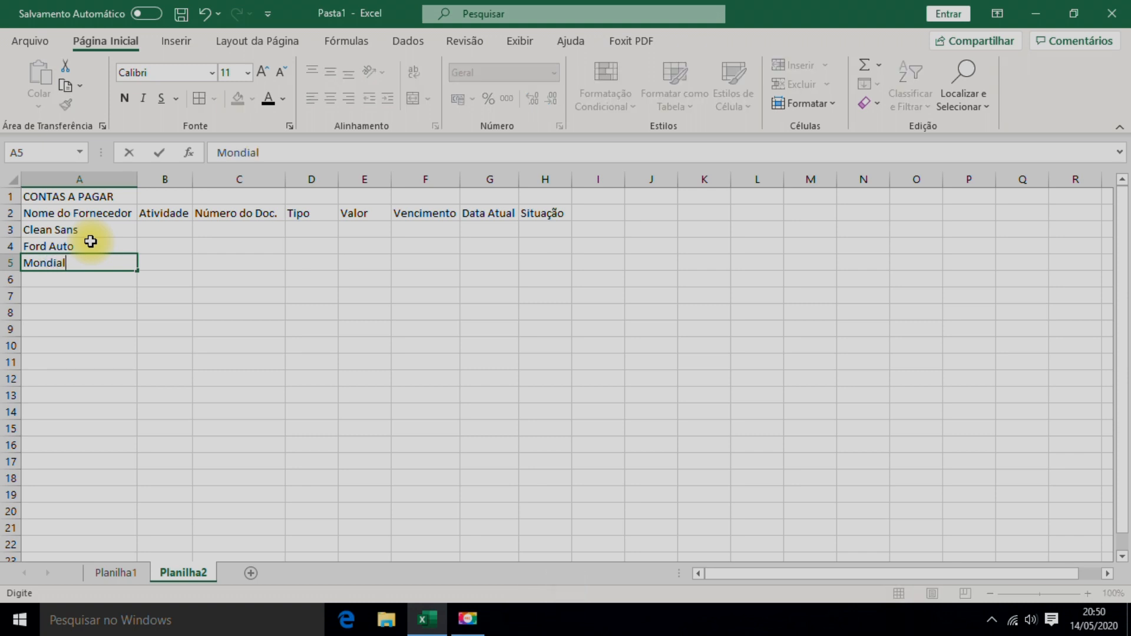
pyautogui.press('Return')
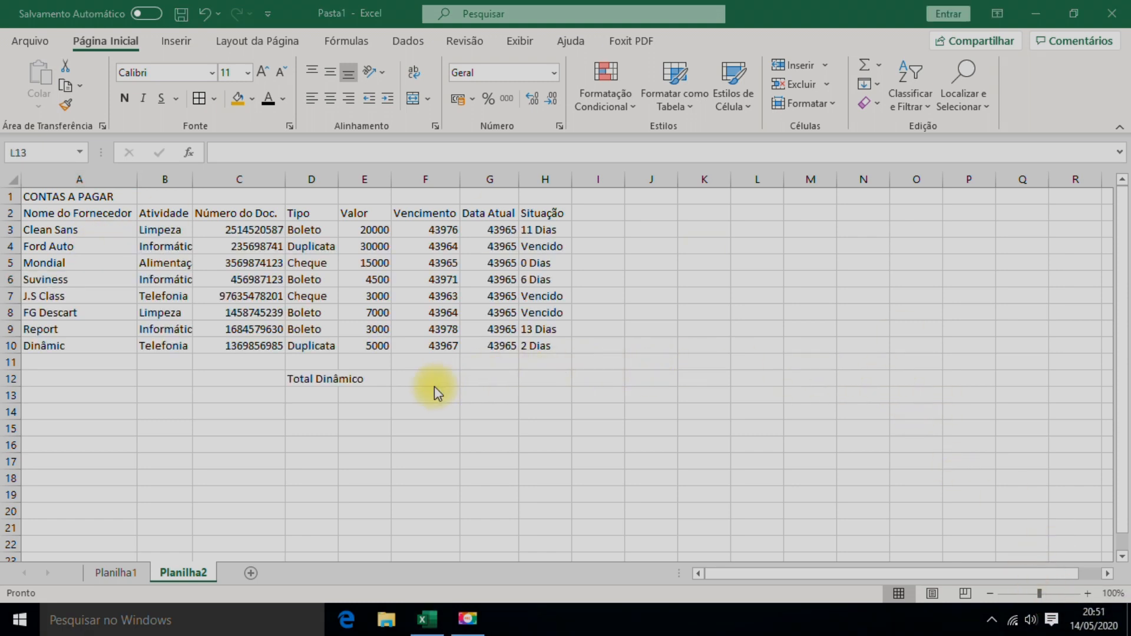
# Fit column D's width to its contents, and merge and center the CONTAS A PAGAR title across A1:H1.
pyautogui.click(315, 262)
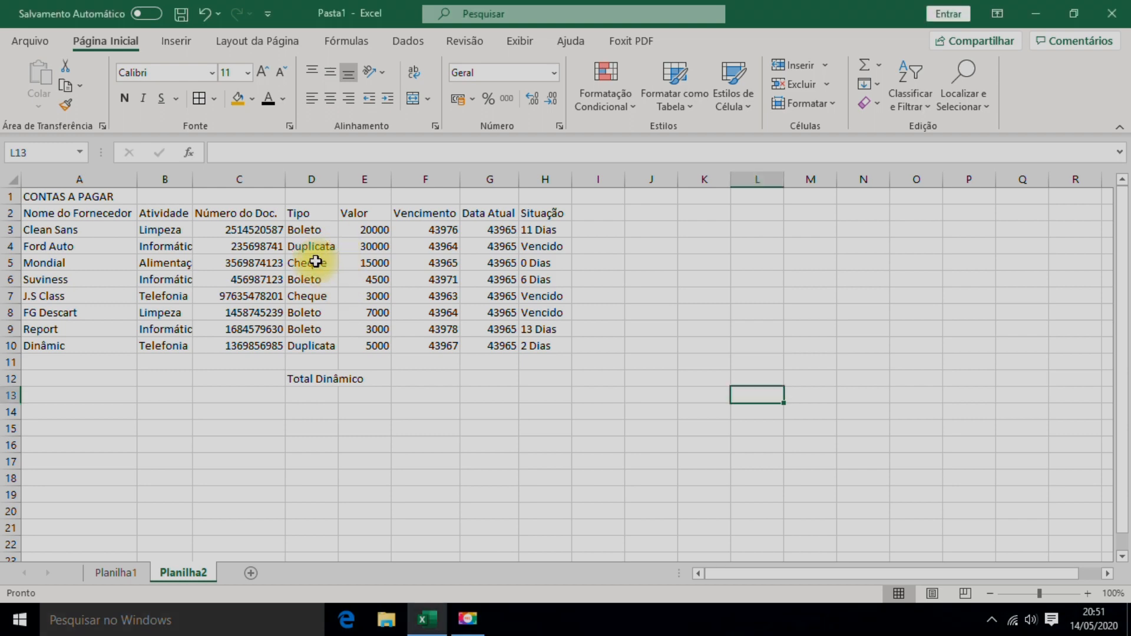
pyautogui.doubleClick(338, 179)
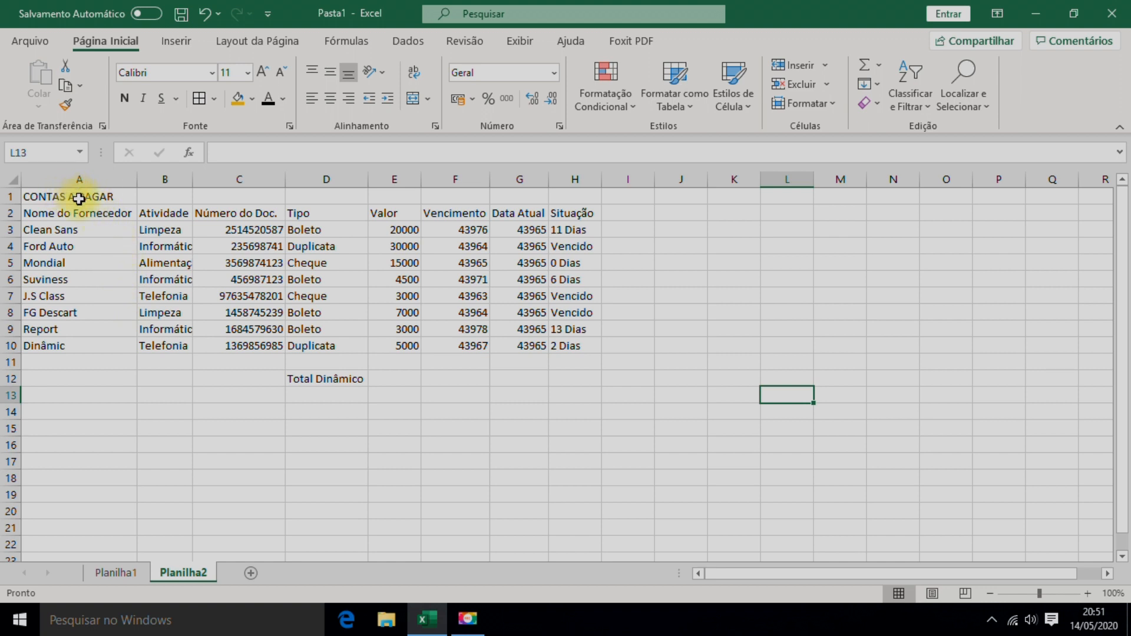
pyautogui.moveTo(79, 198); pyautogui.dragTo(576, 195)
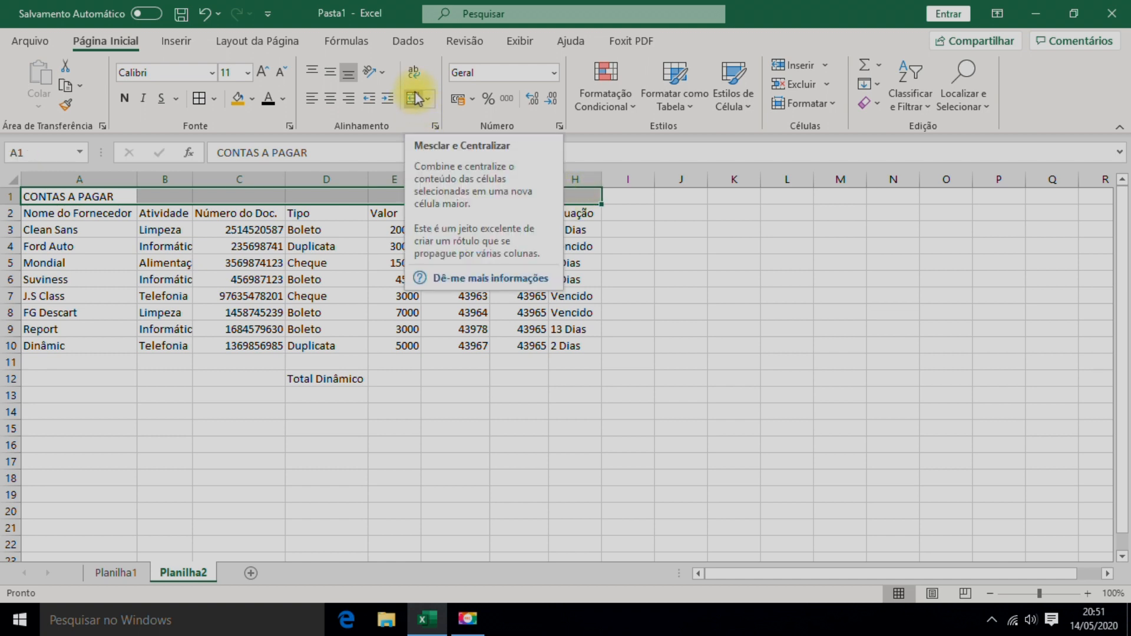
pyautogui.click(413, 99)
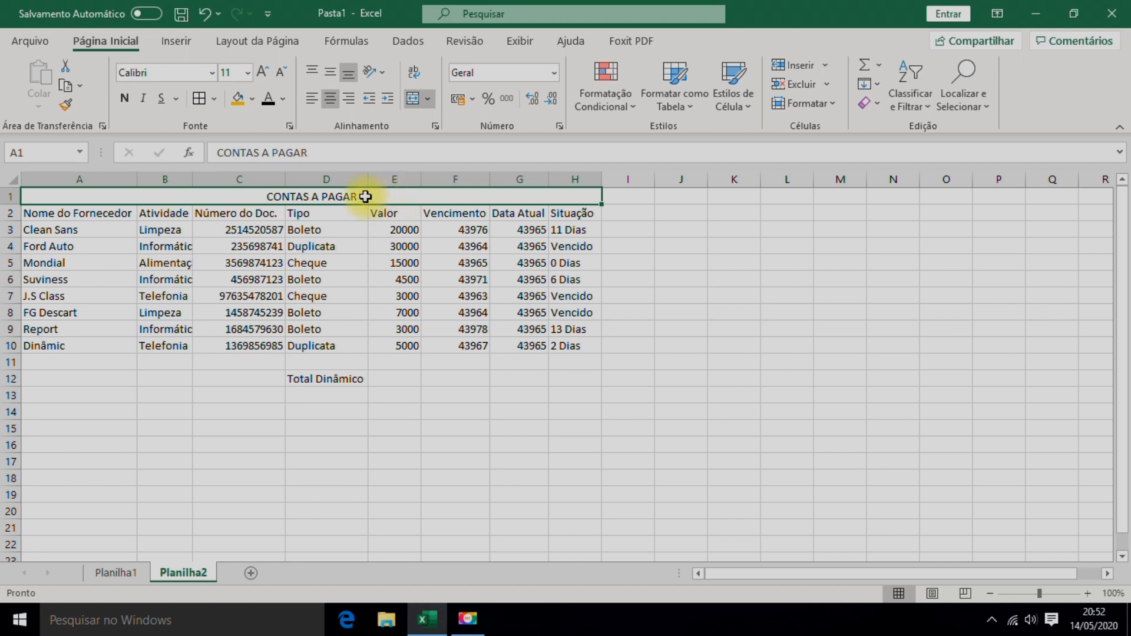
# Apply all borders to the table range A1:H12.
pyautogui.moveTo(366, 202); pyautogui.dragTo(379, 381)
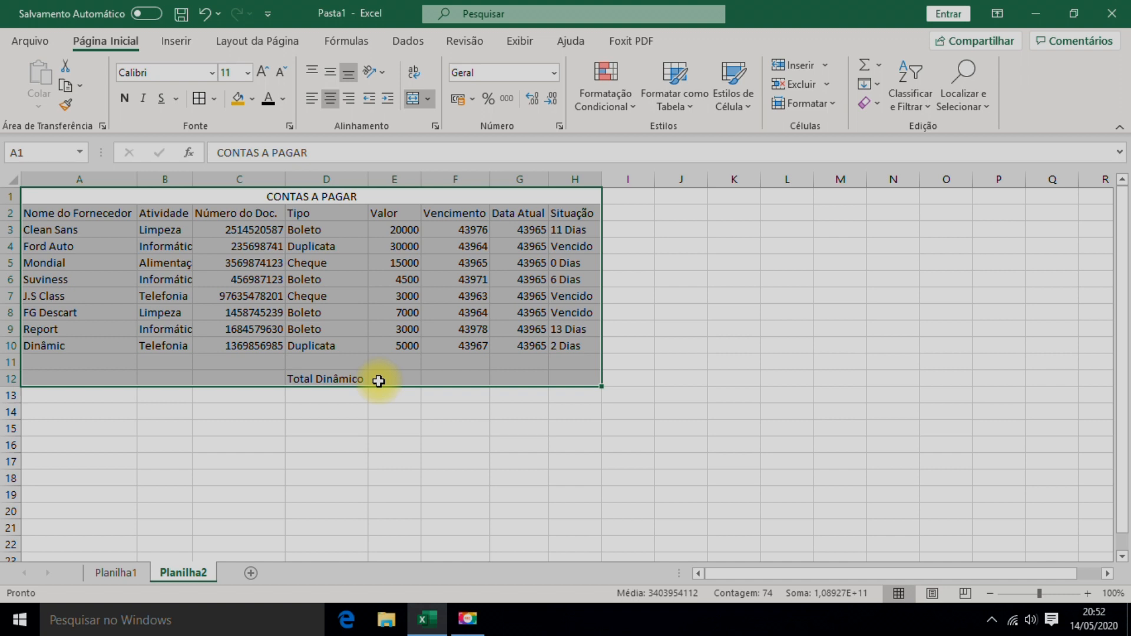
pyautogui.click(216, 99)
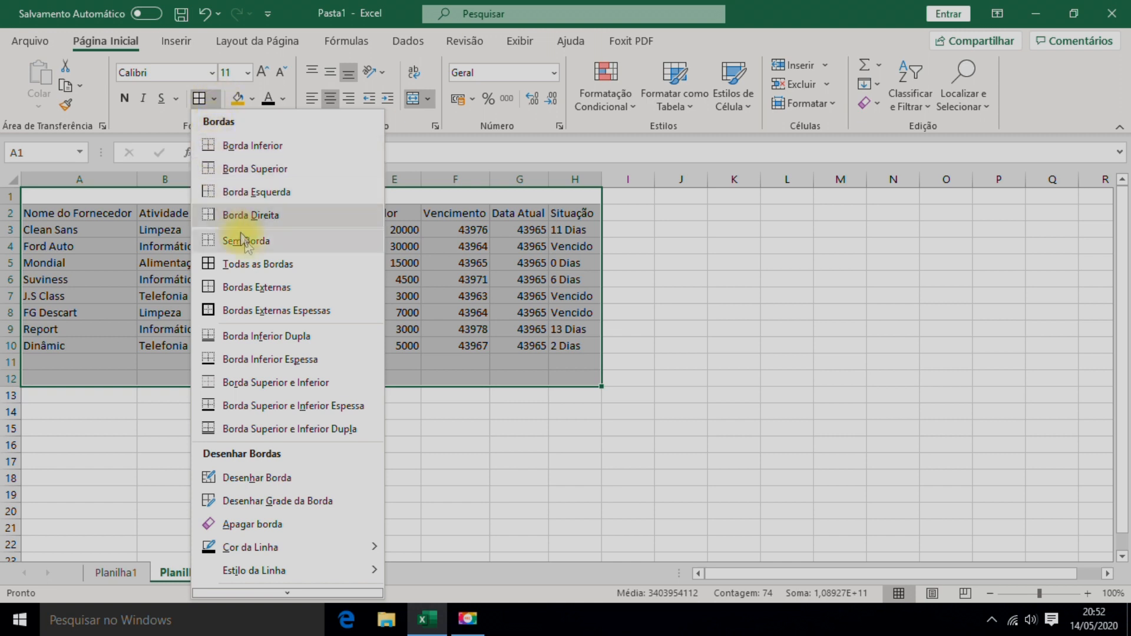
pyautogui.click(250, 264)
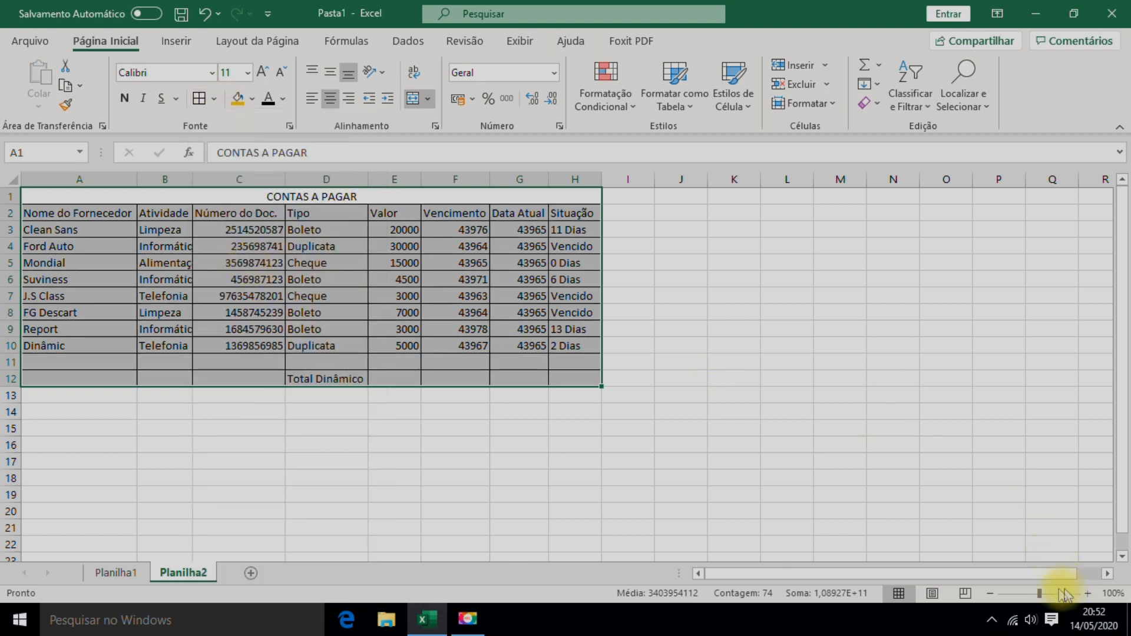
pyautogui.click(519, 477)
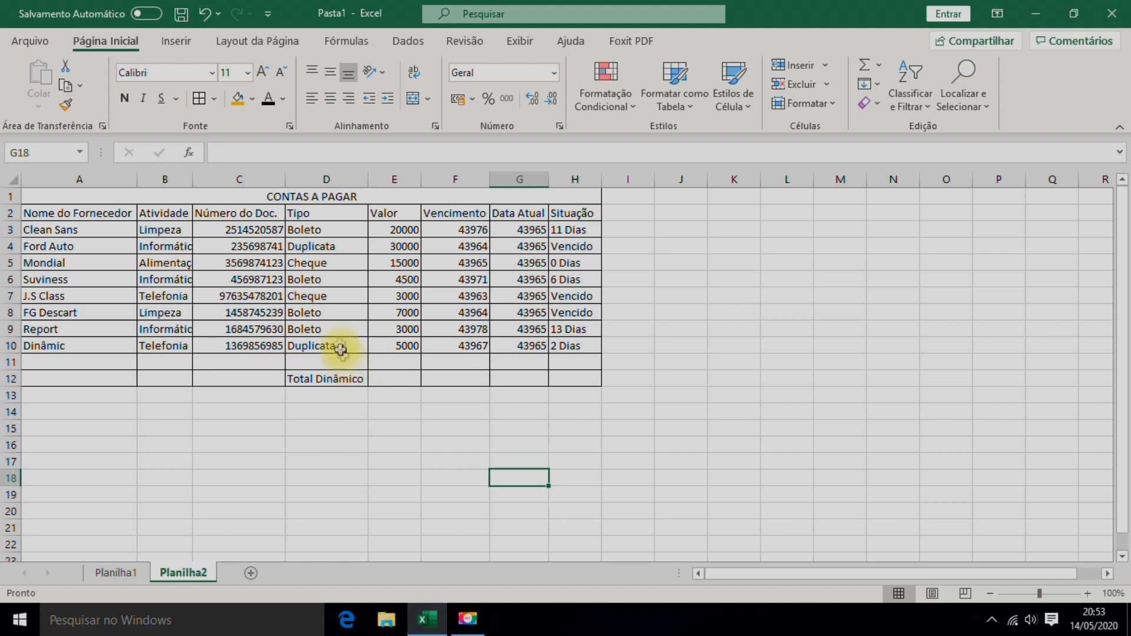
# Fill the merged CONTAS A PAGAR title cell with the darkest blue-gray theme shade.
pyautogui.click(264, 196)
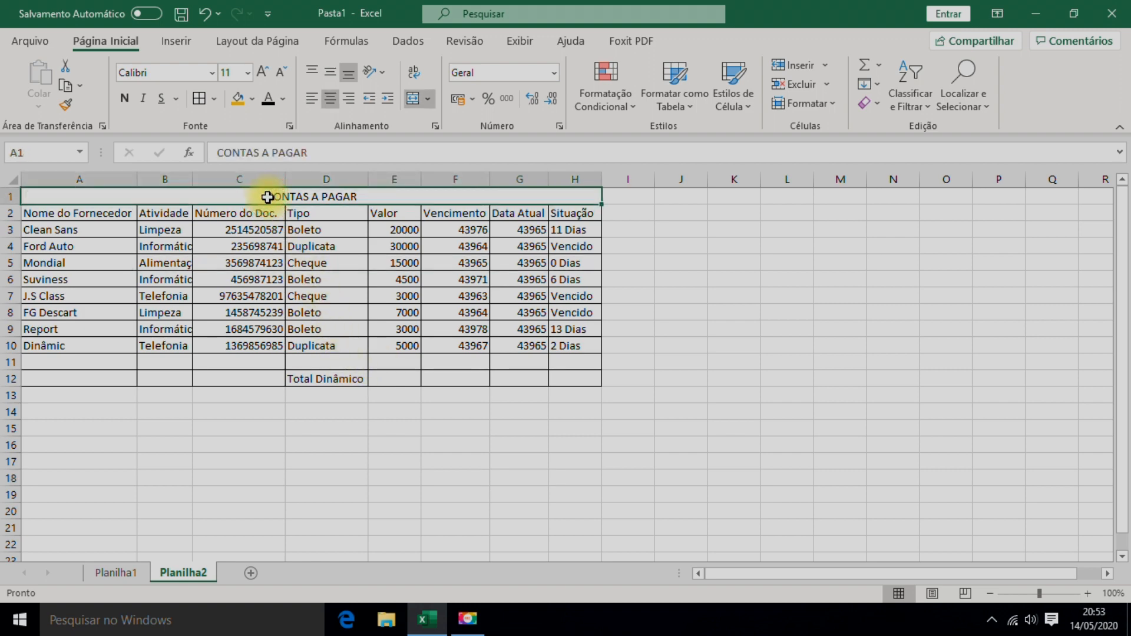
pyautogui.click(253, 98)
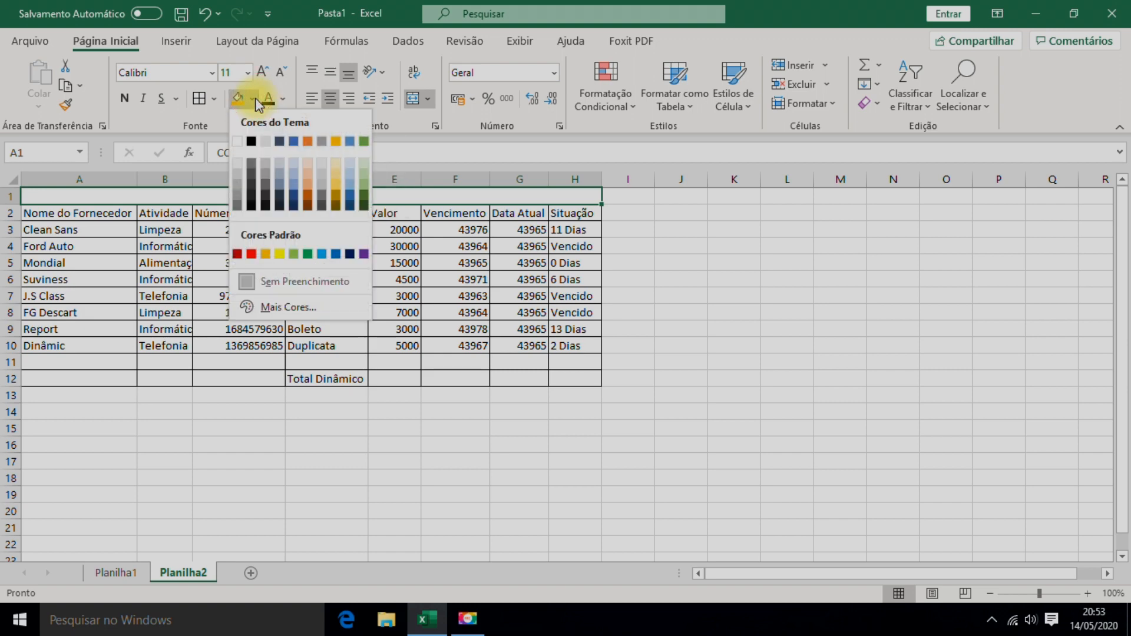
pyautogui.click(280, 207)
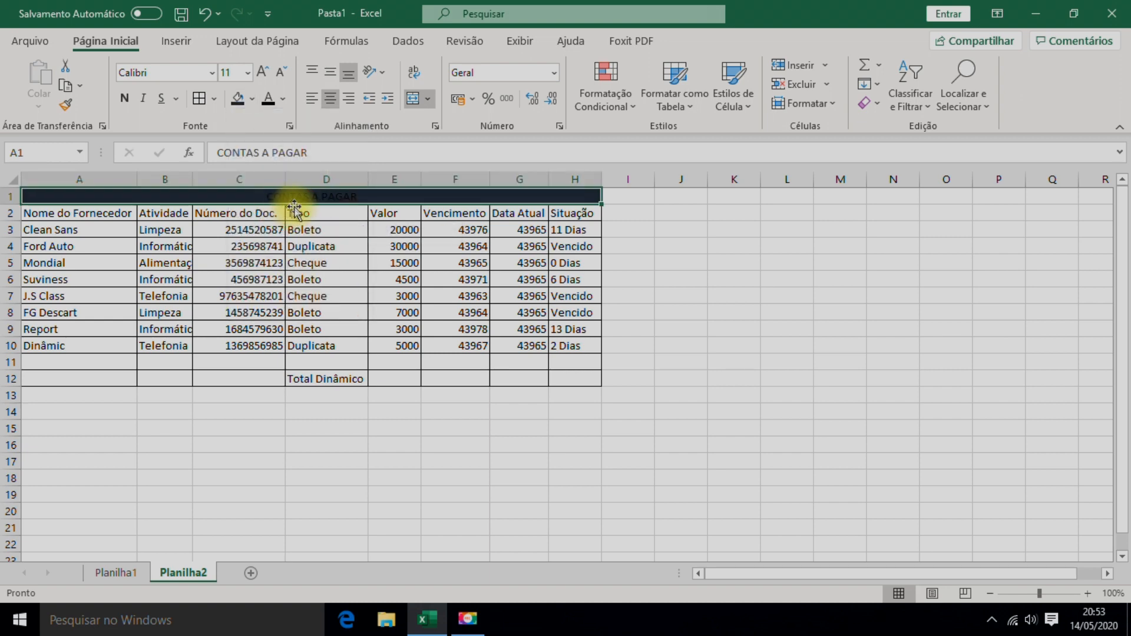
# Make the CONTAS A PAGAR title text white and bold, with font size 12.
pyautogui.click(285, 103)
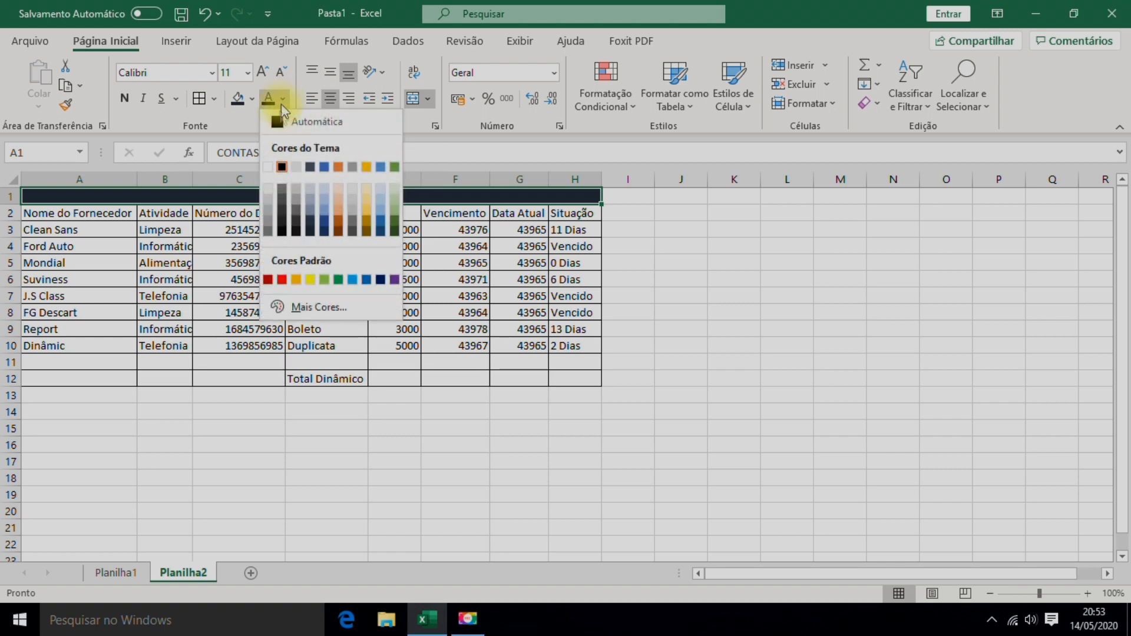
pyautogui.click(269, 168)
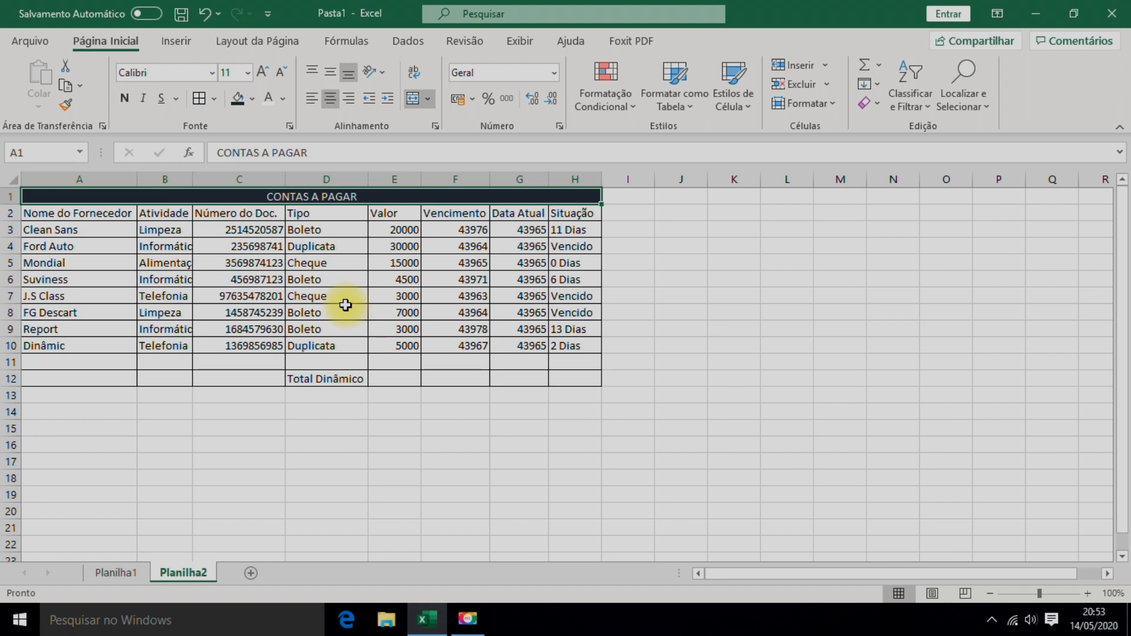
pyautogui.click(124, 98)
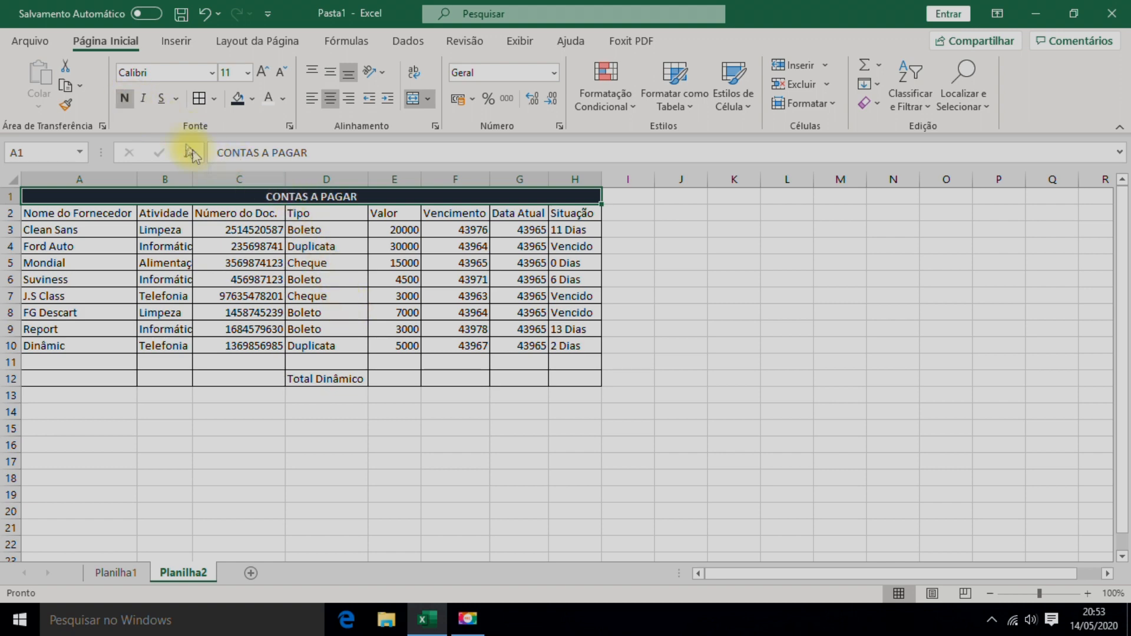
pyautogui.click(266, 75)
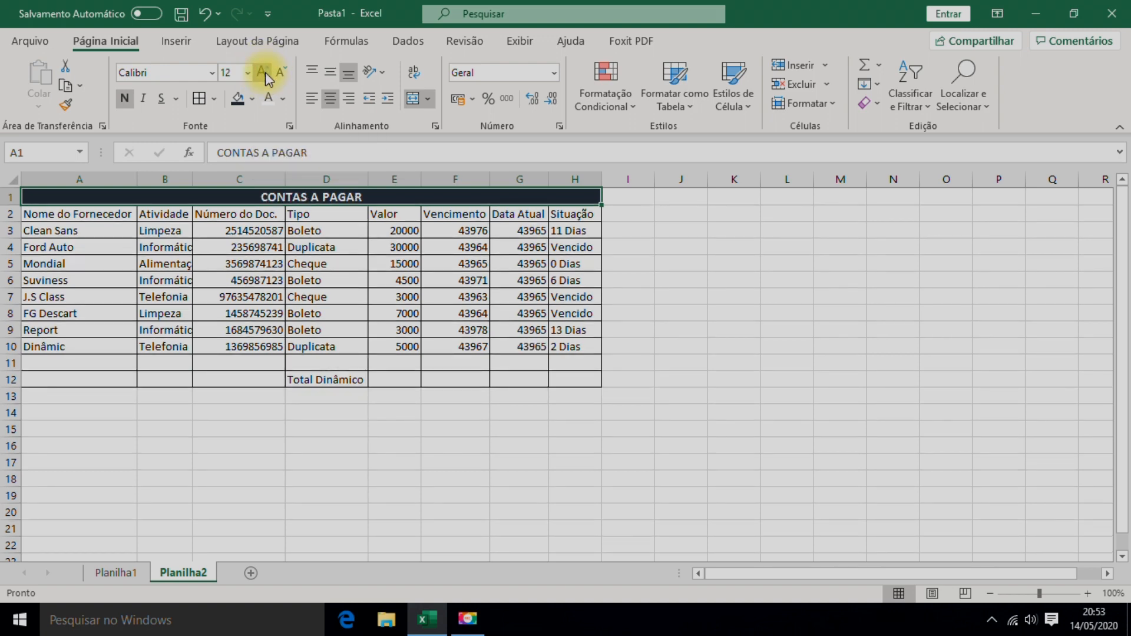
pyautogui.click(311, 408)
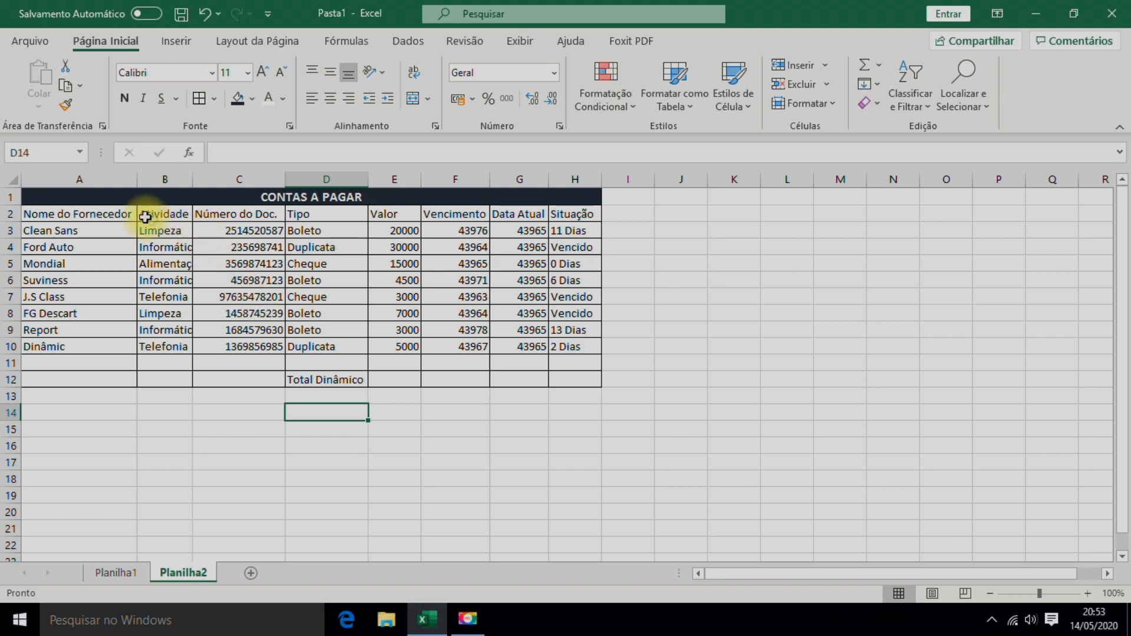
# Fill the header cells A2:H2 with the standard orange color and make their text bold.
pyautogui.click(72, 215)
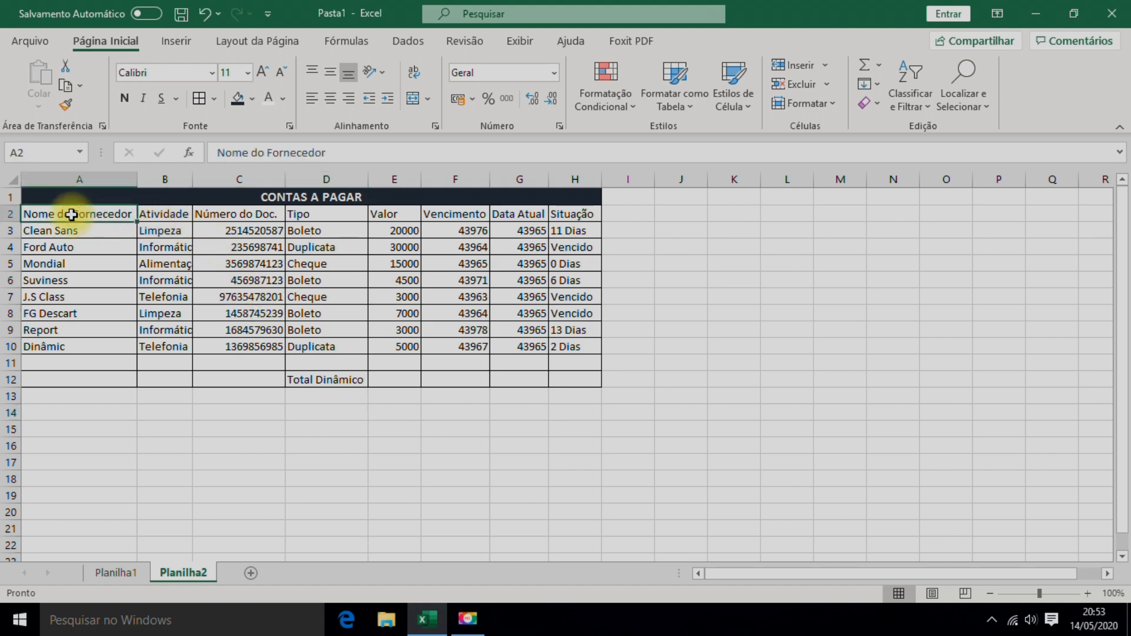
pyautogui.moveTo(71, 215); pyautogui.dragTo(571, 215)
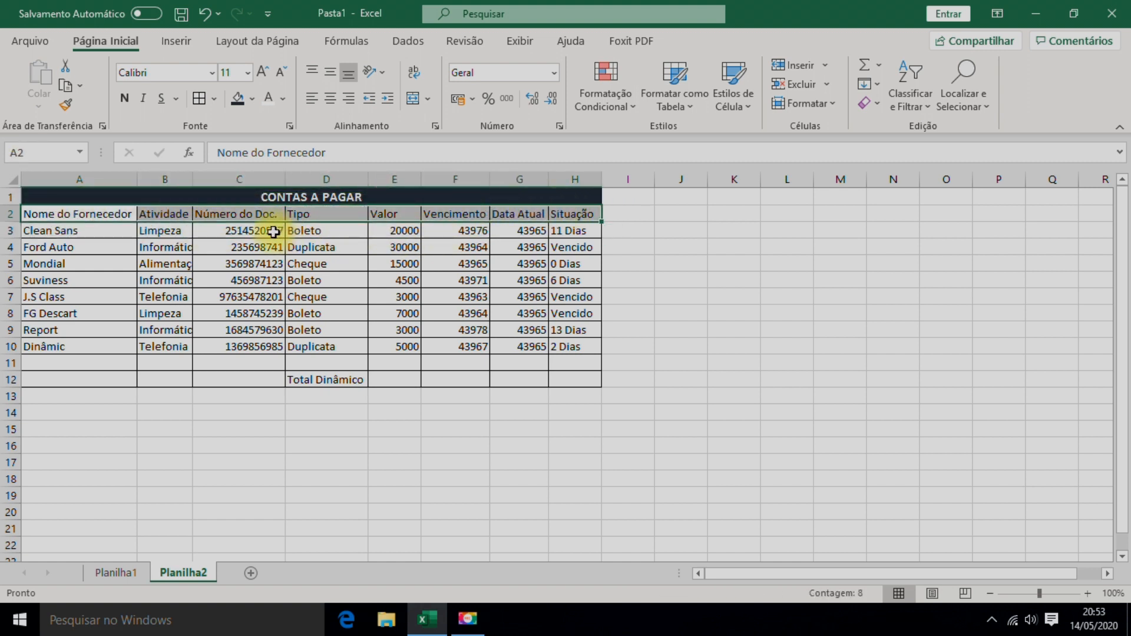
pyautogui.click(252, 99)
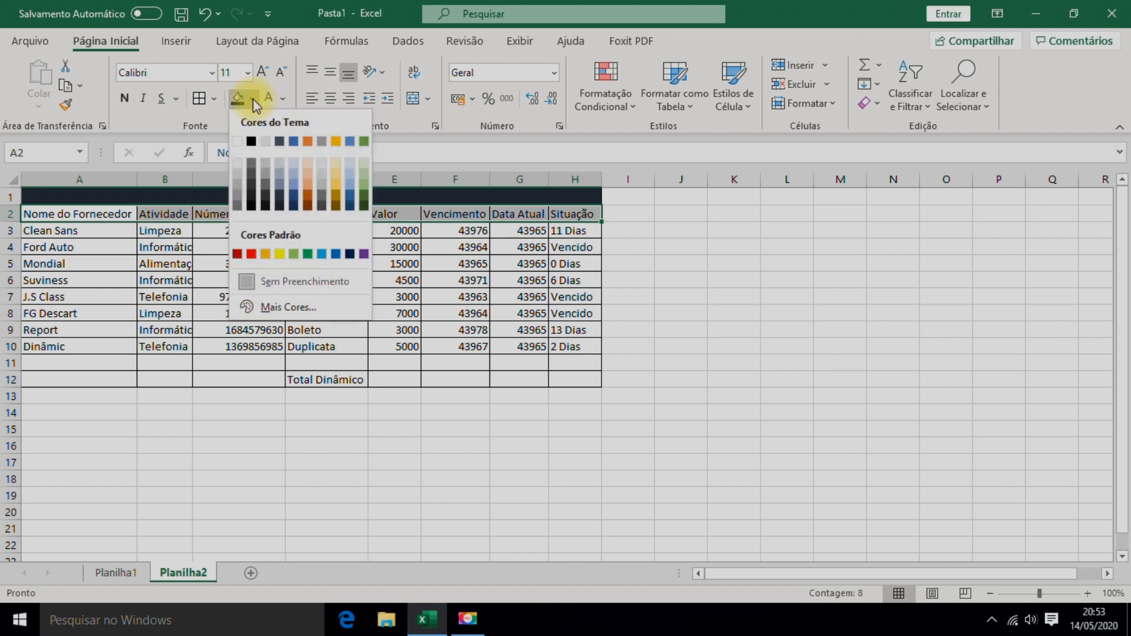
pyautogui.click(265, 254)
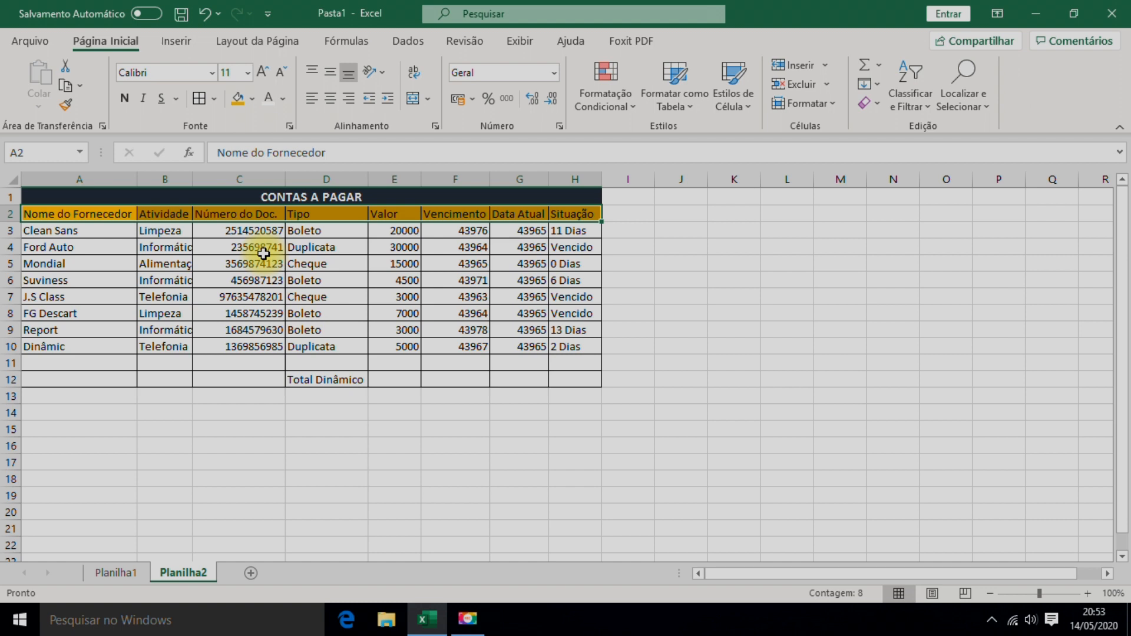
pyautogui.click(126, 100)
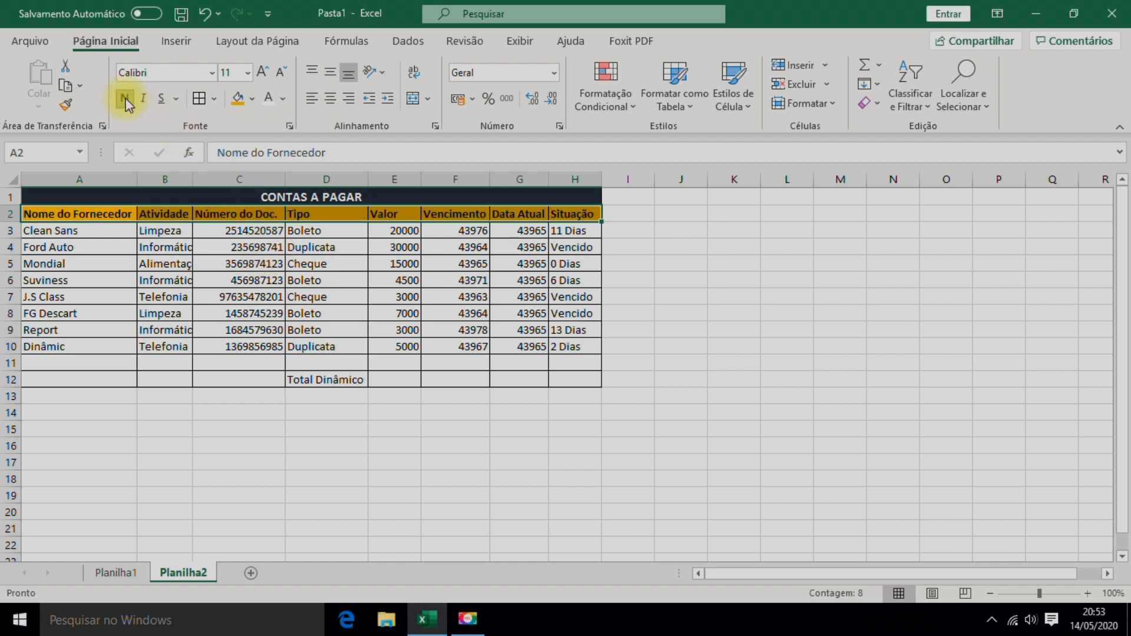
pyautogui.click(259, 433)
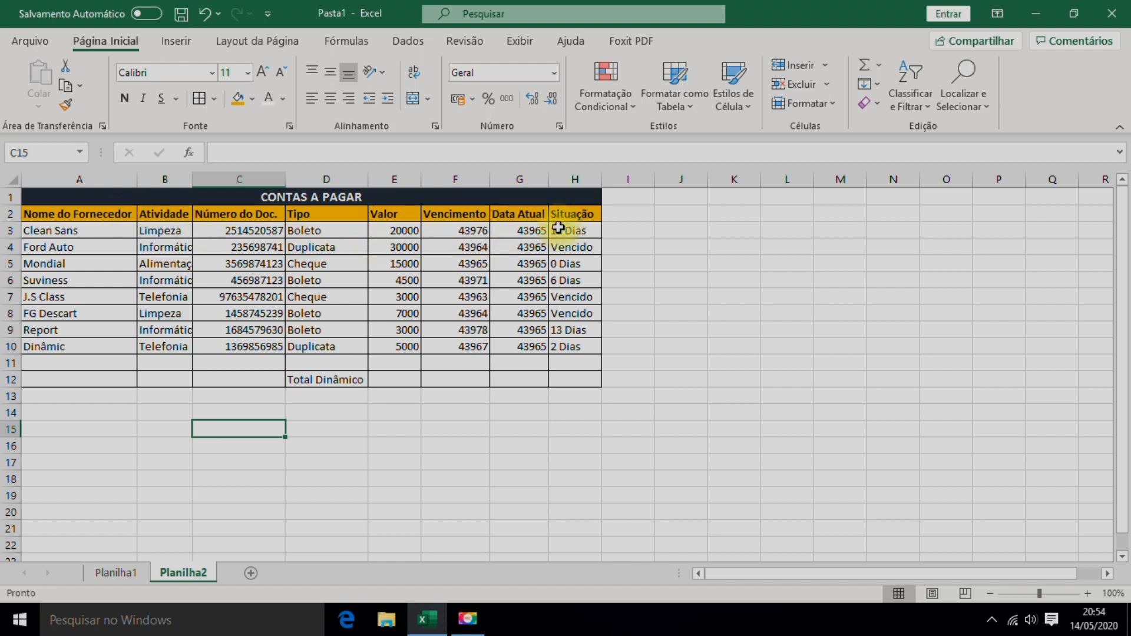
# Copy the Tipo header's formatting onto the Total Dinâmico cell D12 with the Format Painter.
pyautogui.click(345, 379)
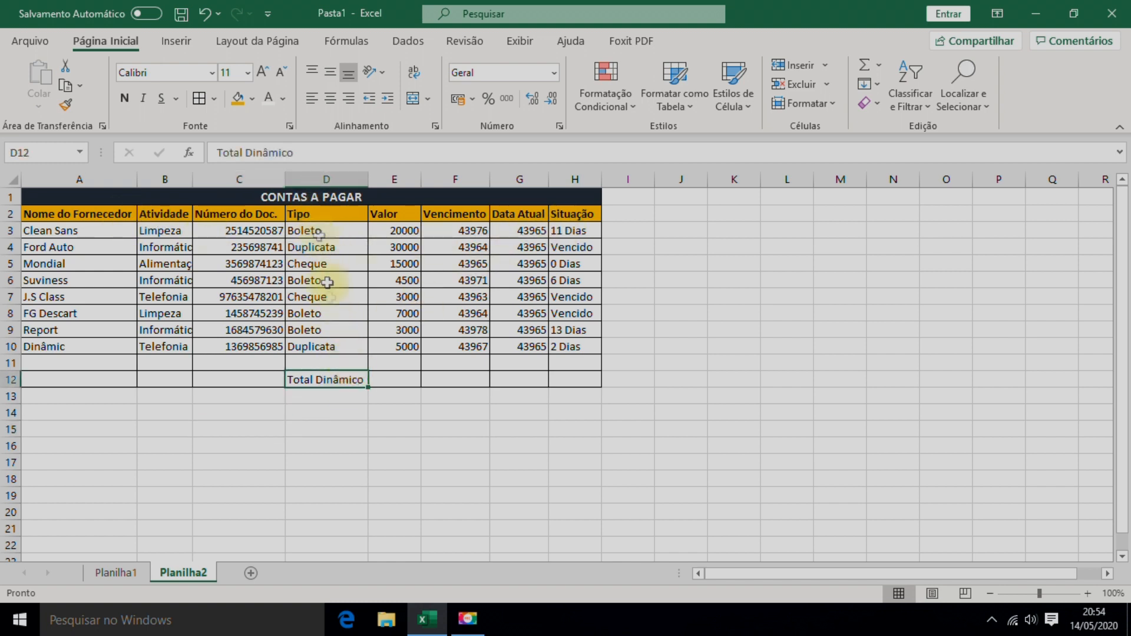
pyautogui.click(331, 457)
pyautogui.click(300, 214)
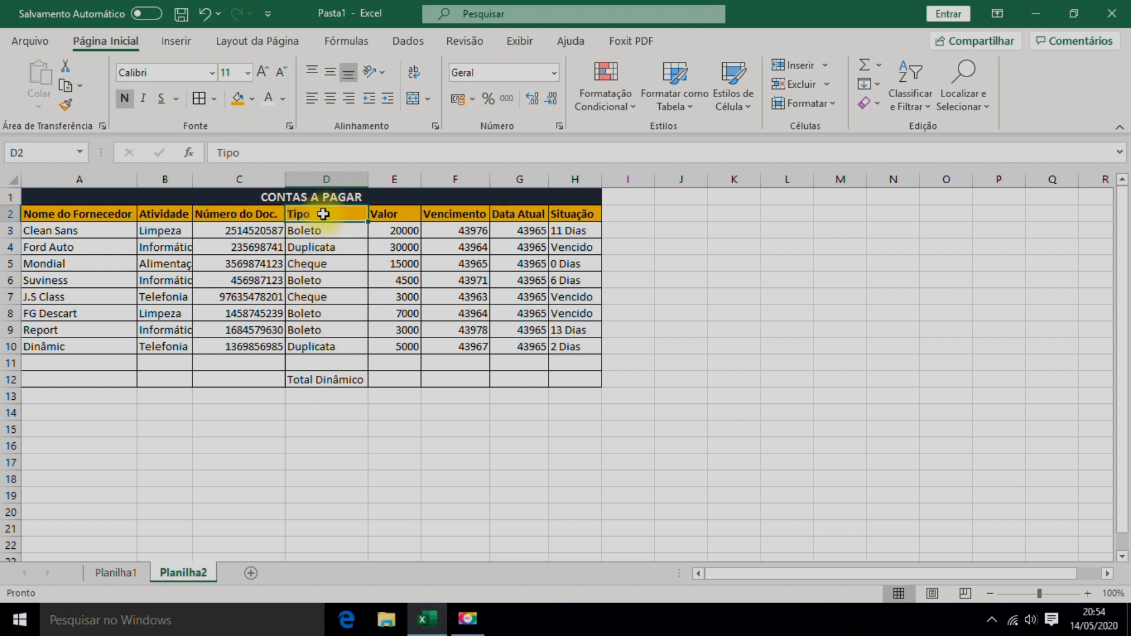
pyautogui.click(67, 103)
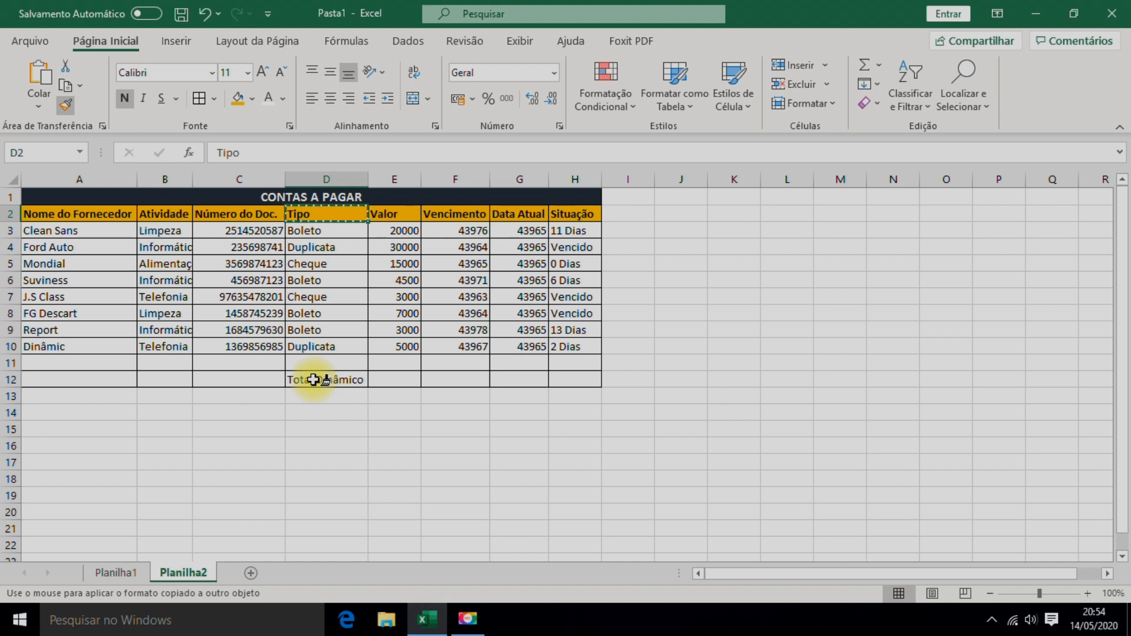
pyautogui.click(312, 379)
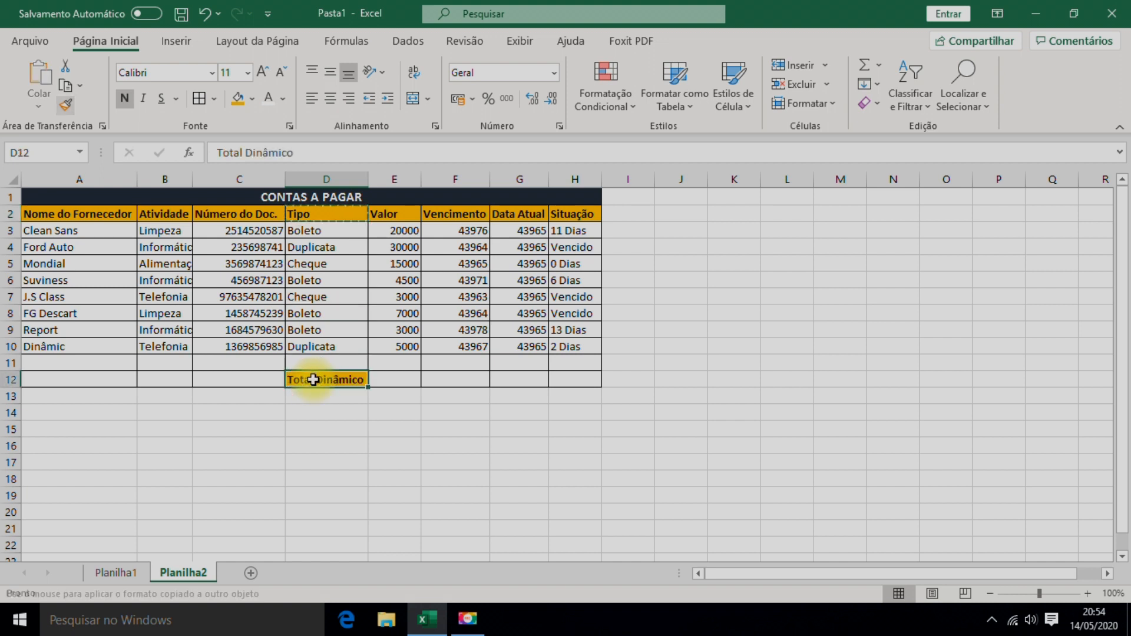
pyautogui.click(327, 395)
pyautogui.click(353, 446)
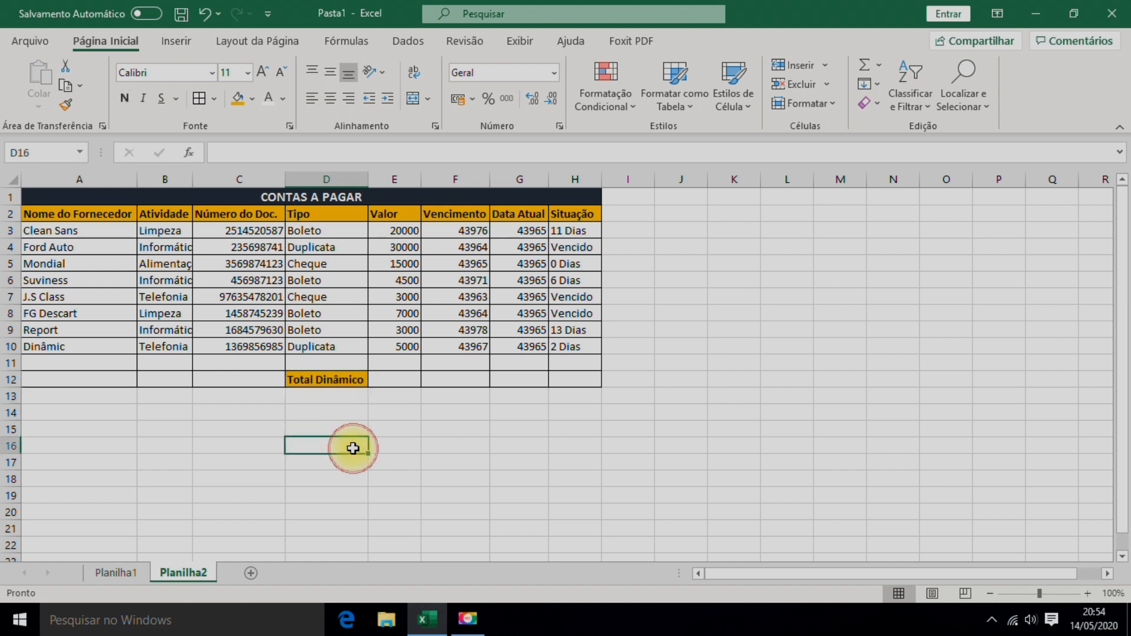
# Apply the R$ accounting number format to the Valor amounts in E3:E10.
pyautogui.click(330, 378)
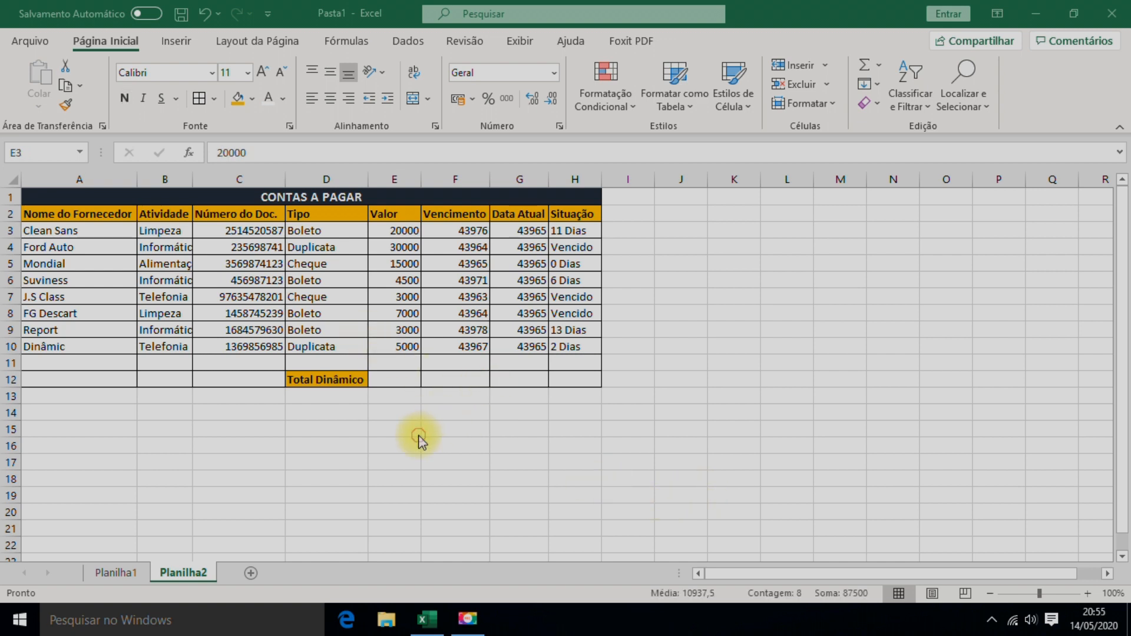
pyautogui.hotkey('ctrl', 'shift', 'Down')
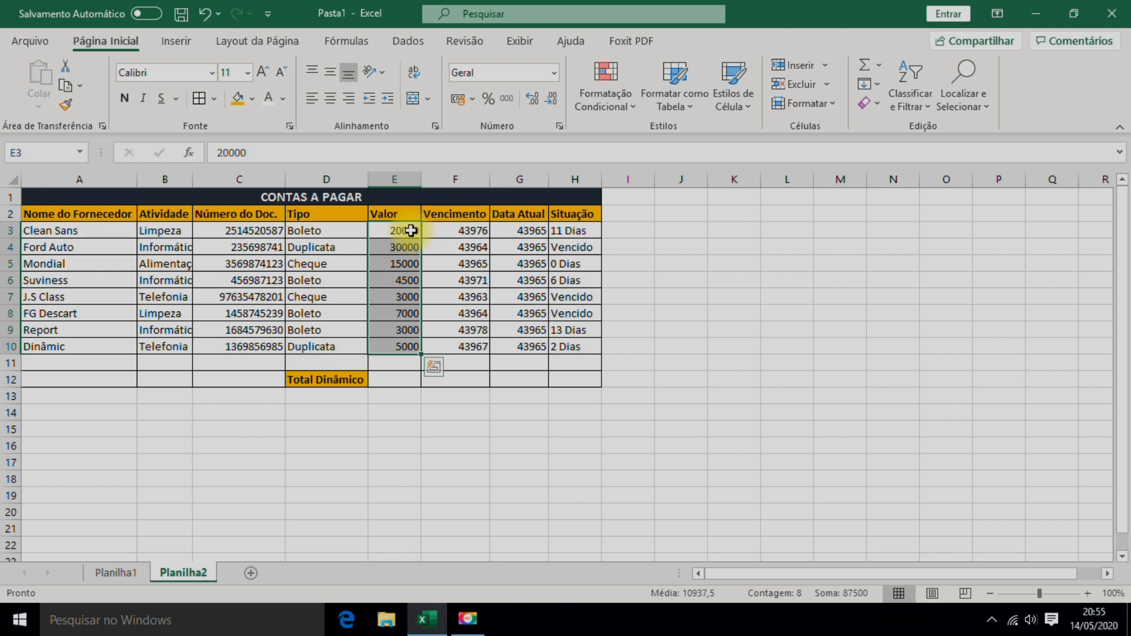
pyautogui.click(459, 99)
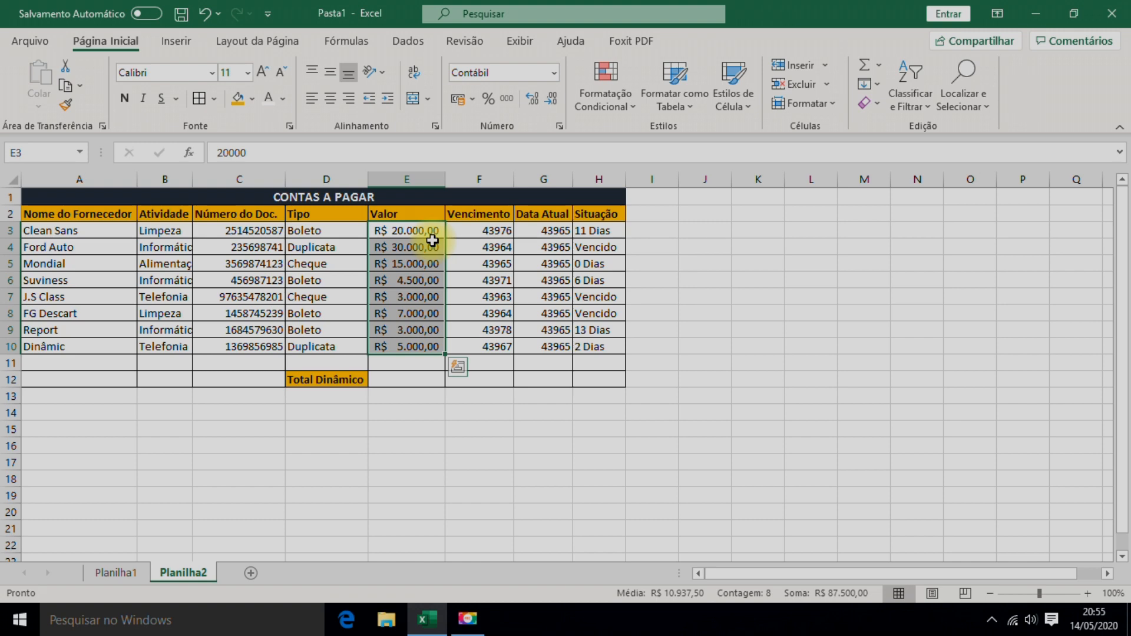
pyautogui.click(526, 459)
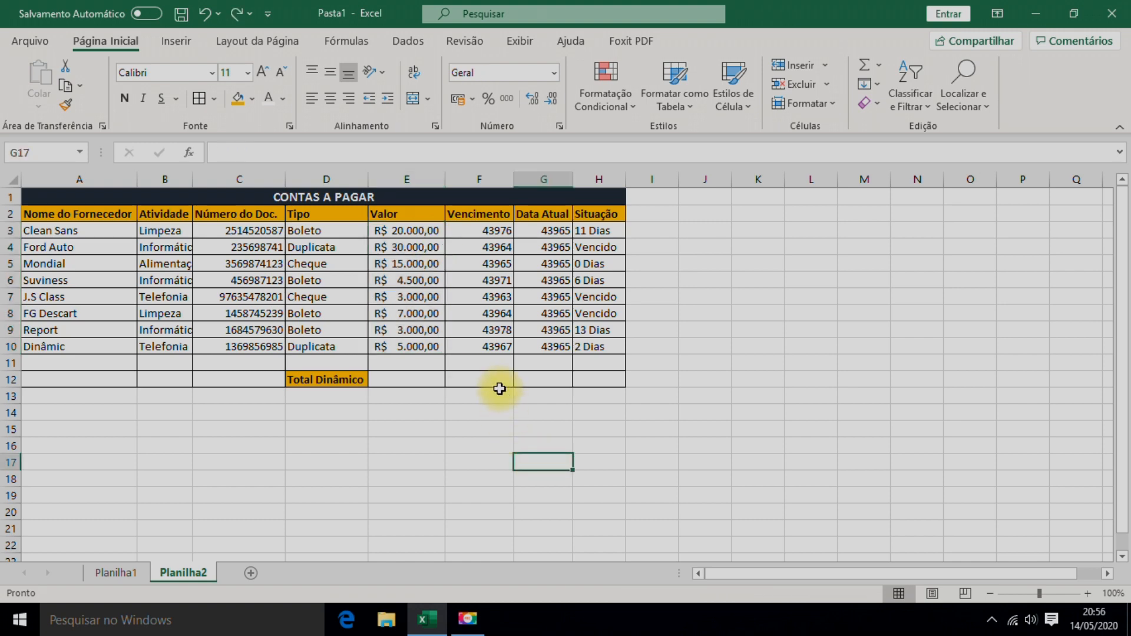
# Format the Vencimento dates in F3:F10 and the Data Atual dates in G3:G10 as short dates (Data Abreviada).
pyautogui.moveTo(488, 229); pyautogui.dragTo(502, 346)
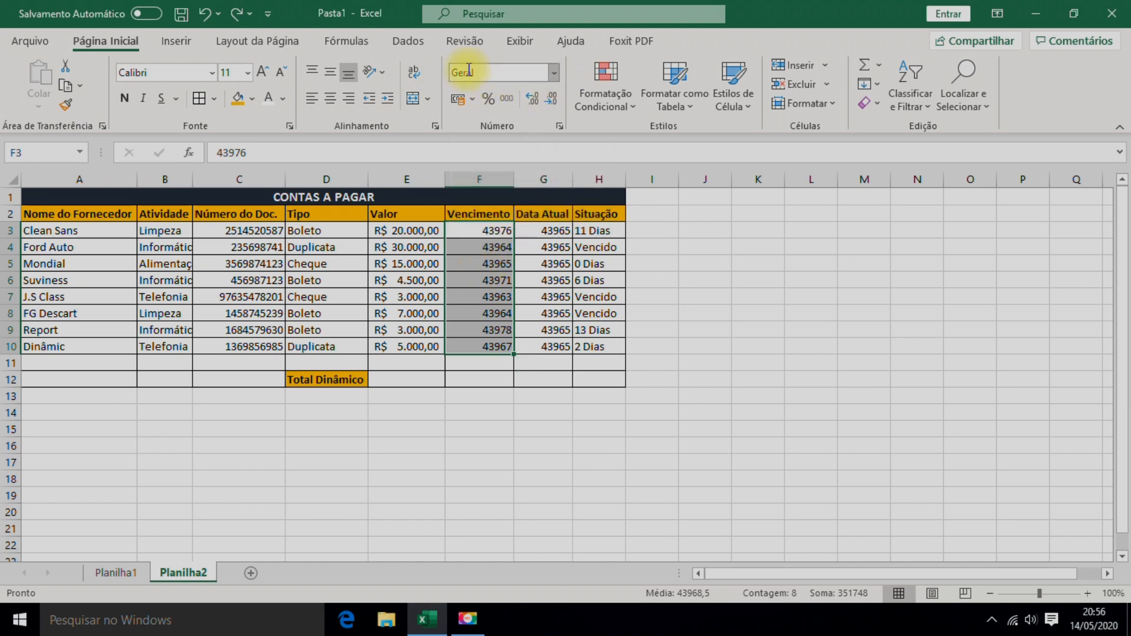
pyautogui.click(554, 72)
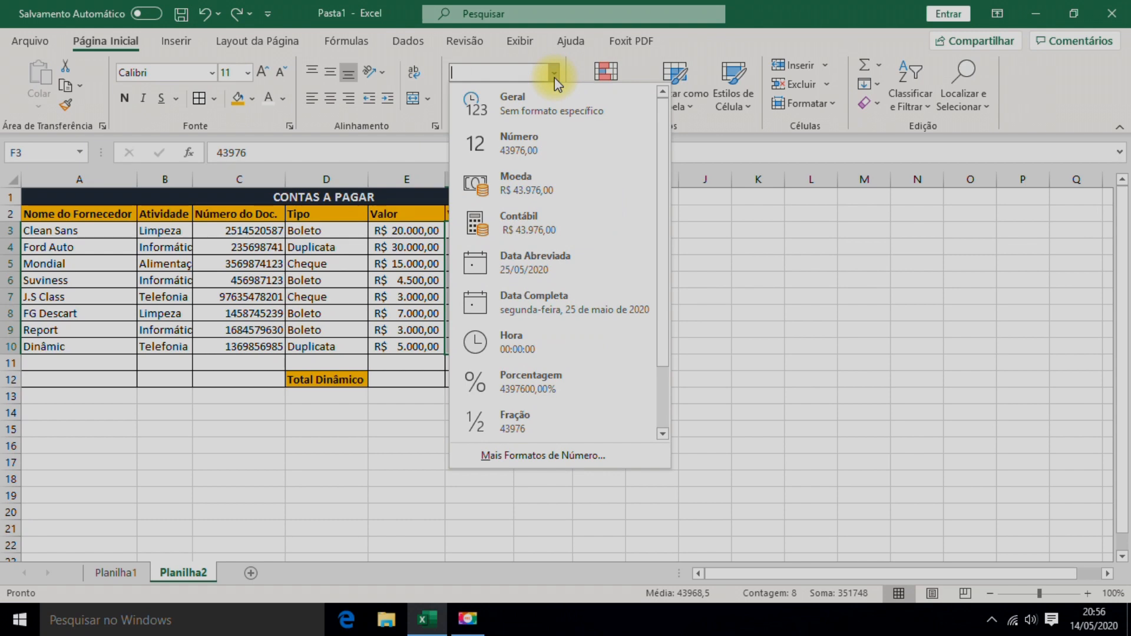
pyautogui.click(533, 263)
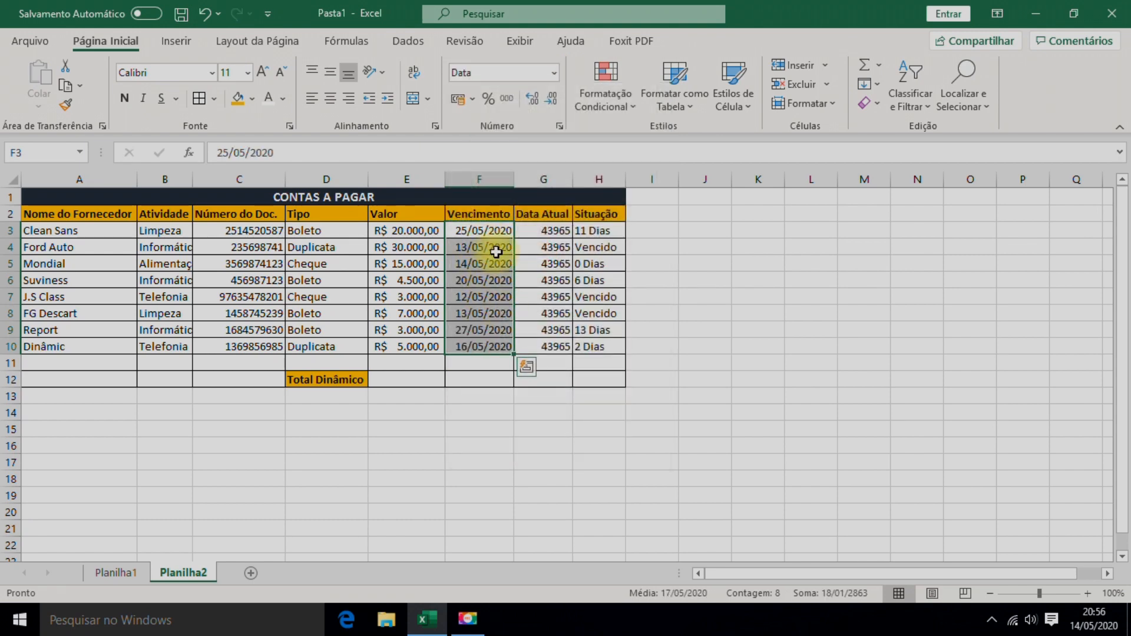
pyautogui.moveTo(551, 229); pyautogui.dragTo(554, 348)
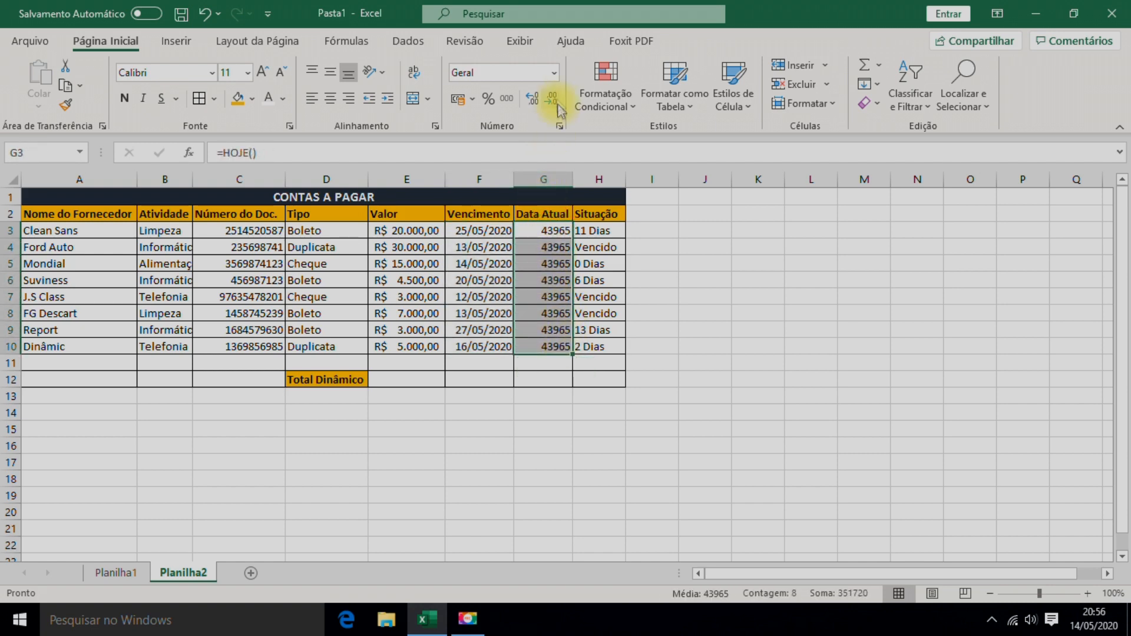
pyautogui.click(554, 75)
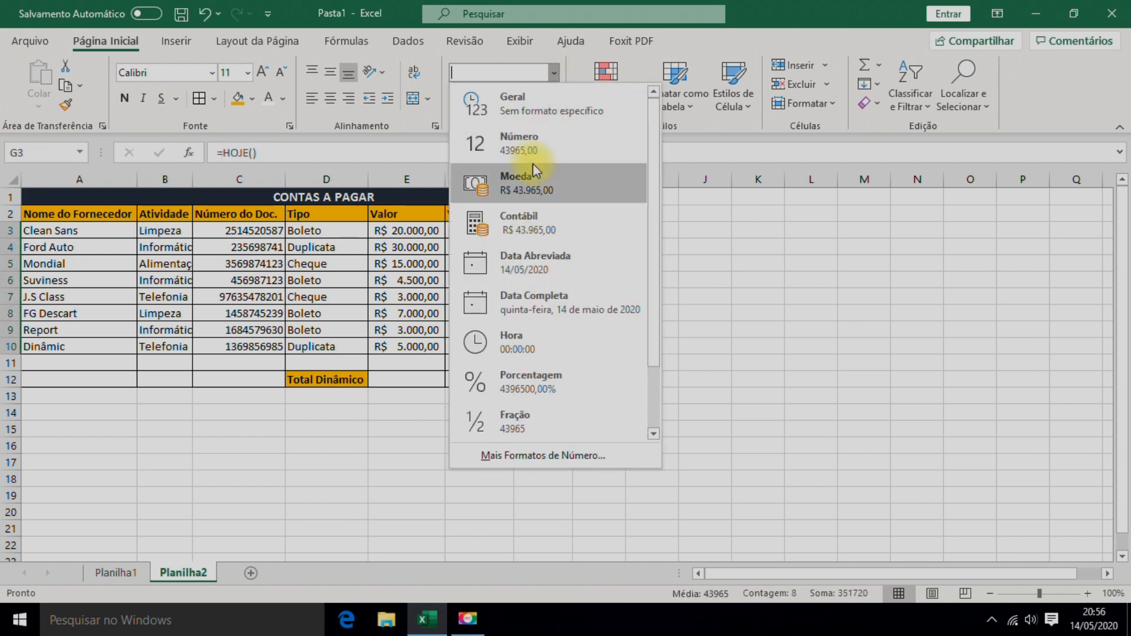
pyautogui.click(536, 270)
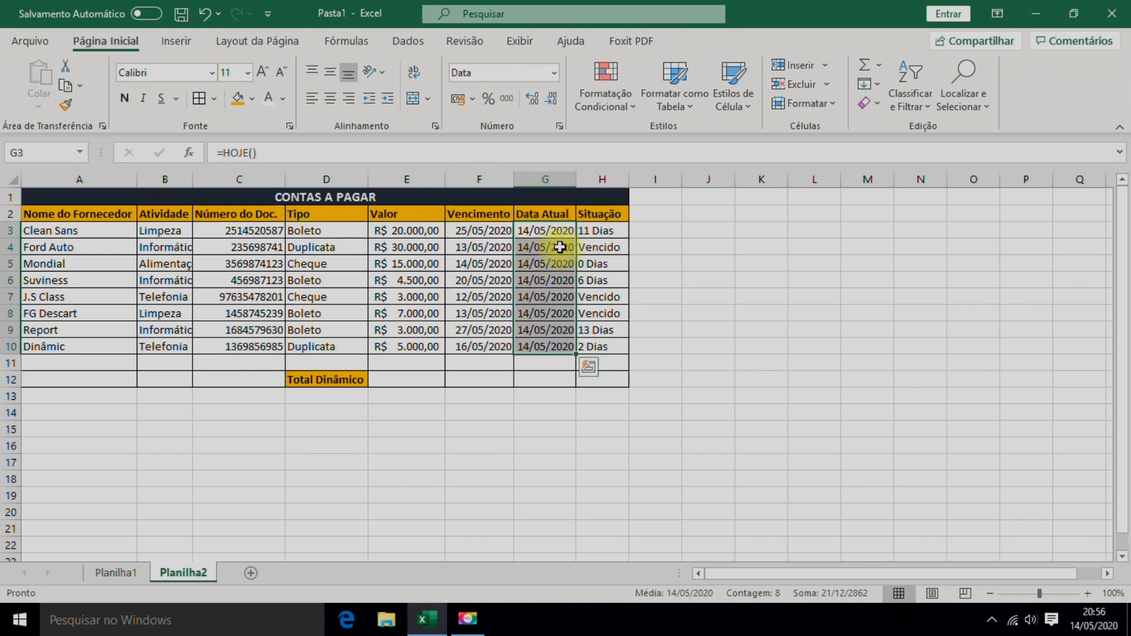
# Clear the contents of the Situação cells H3:H10.
pyautogui.click(599, 232)
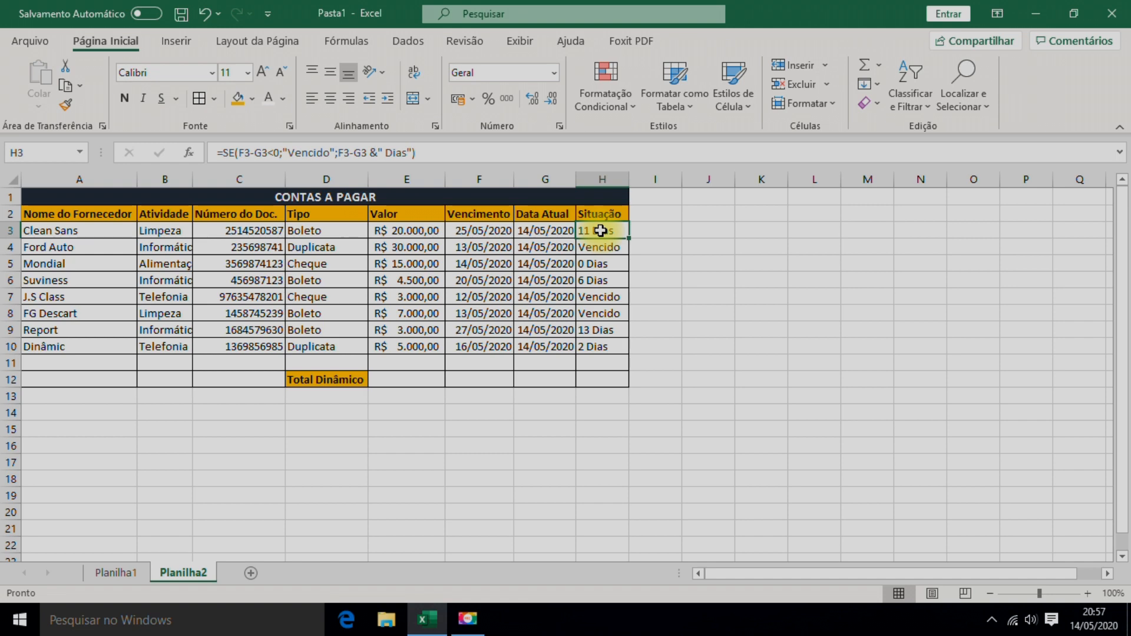
pyautogui.moveTo(601, 231); pyautogui.dragTo(601, 348)
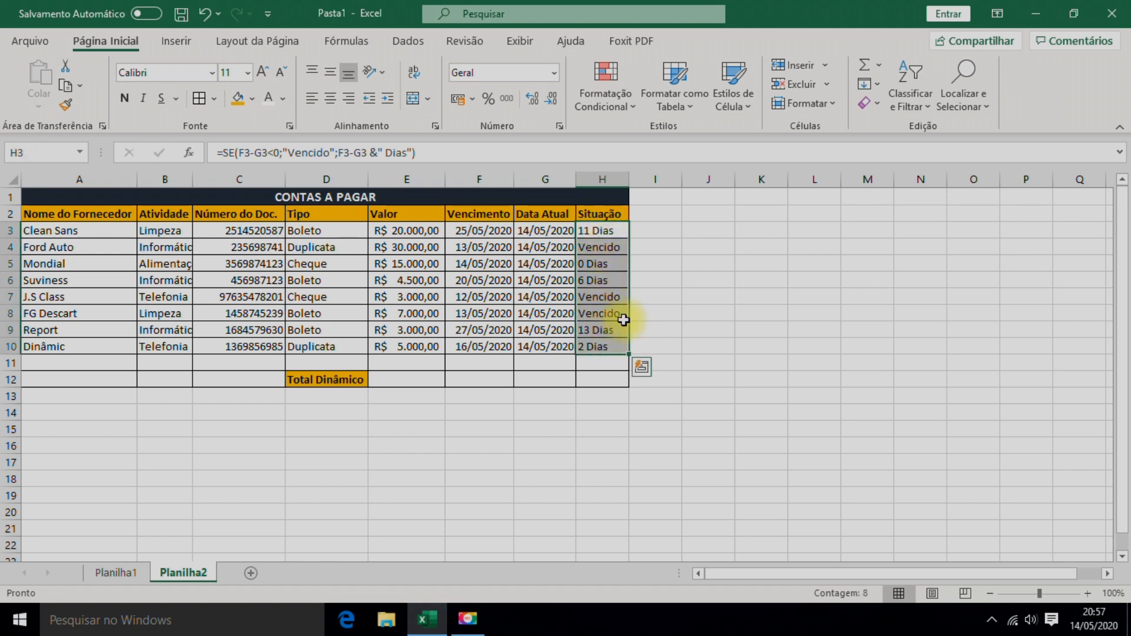
pyautogui.press('Delete')
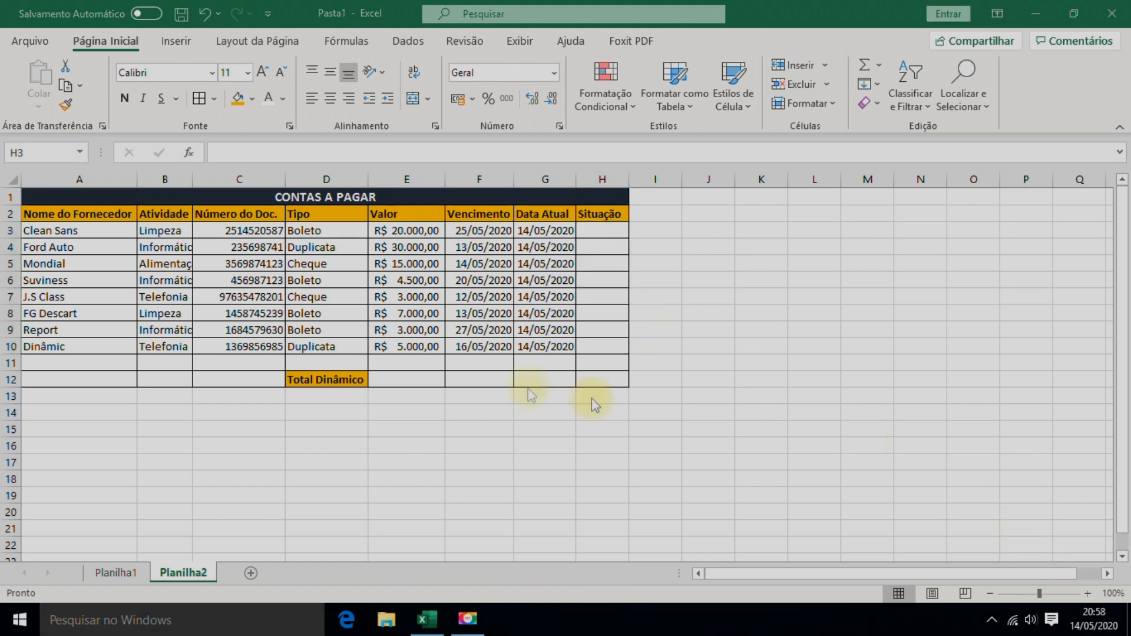
pyautogui.click(273, 487)
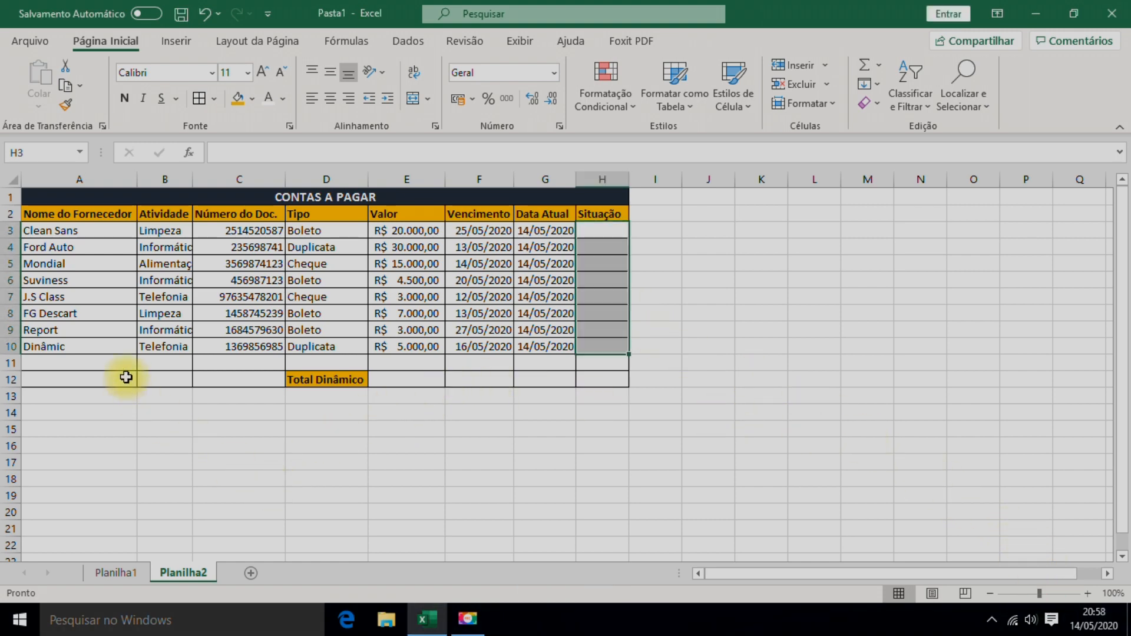
# Insert a blank column before Número do Doc. and undo the insertion.
pyautogui.moveTo(97, 230); pyautogui.dragTo(101, 347)
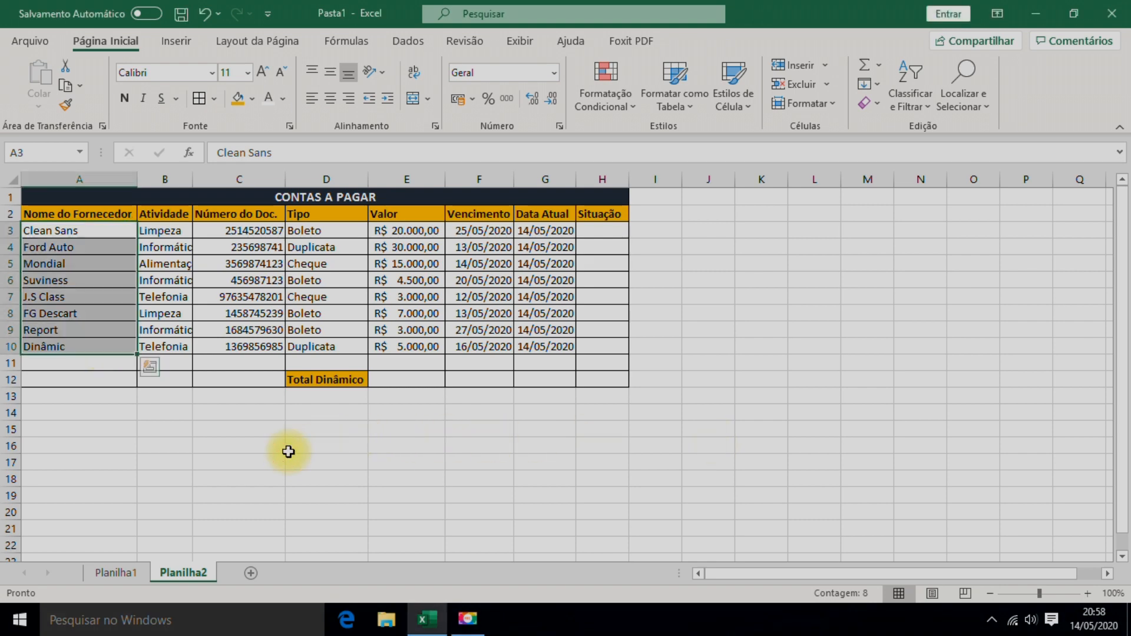
pyautogui.rightClick(231, 178)
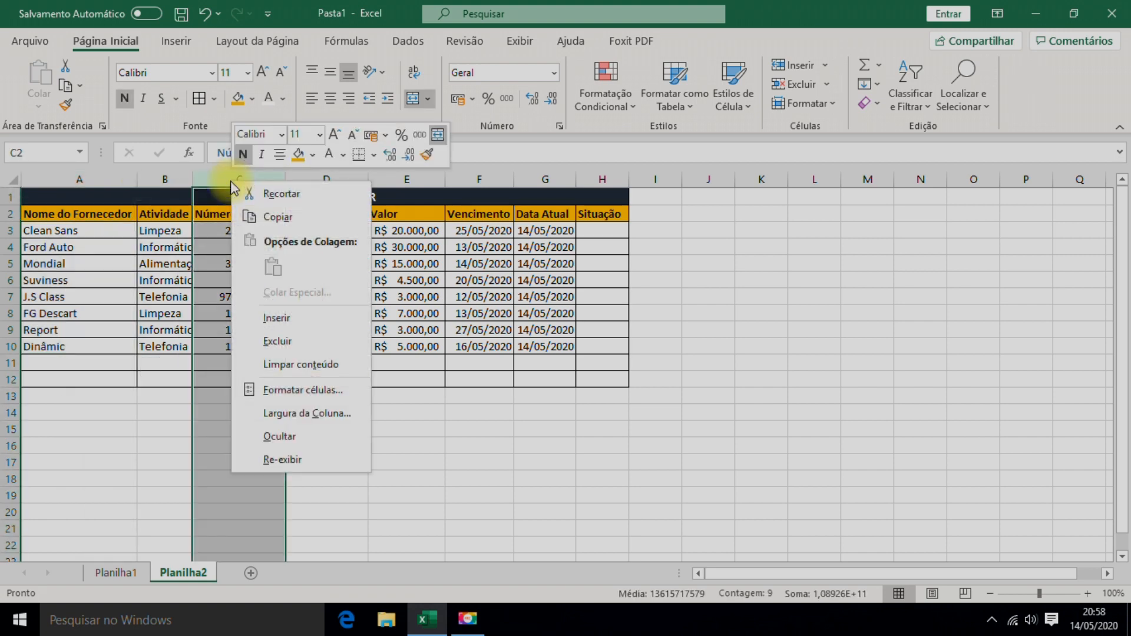
pyautogui.click(297, 318)
pyautogui.click(222, 229)
pyautogui.click(222, 214)
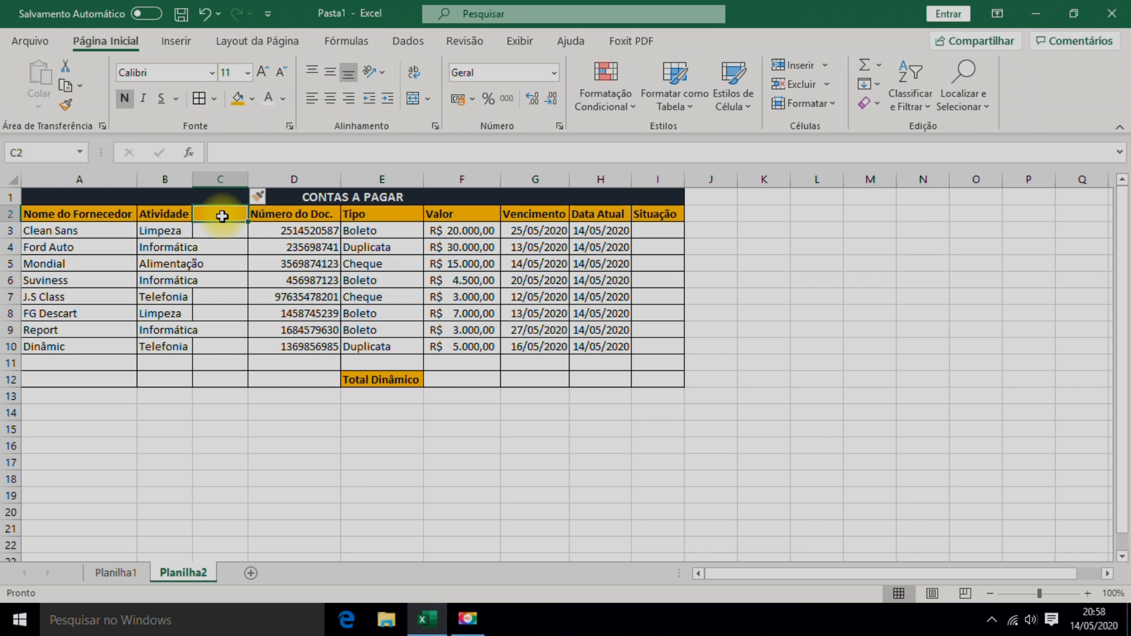
pyautogui.click(205, 13)
# Widen the Atividade column to fit its entries and widen the Situação column.
pyautogui.click(412, 494)
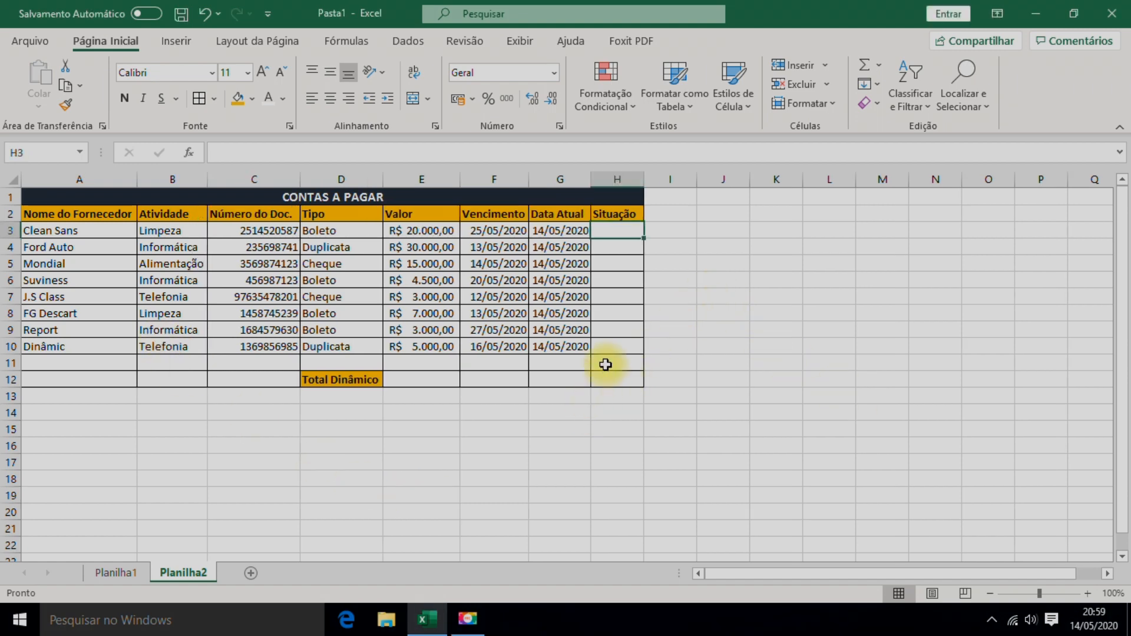
pyautogui.moveTo(589, 429); pyautogui.dragTo(591, 408)
pyautogui.click(616, 234)
pyautogui.moveTo(644, 179); pyautogui.dragTo(676, 179)
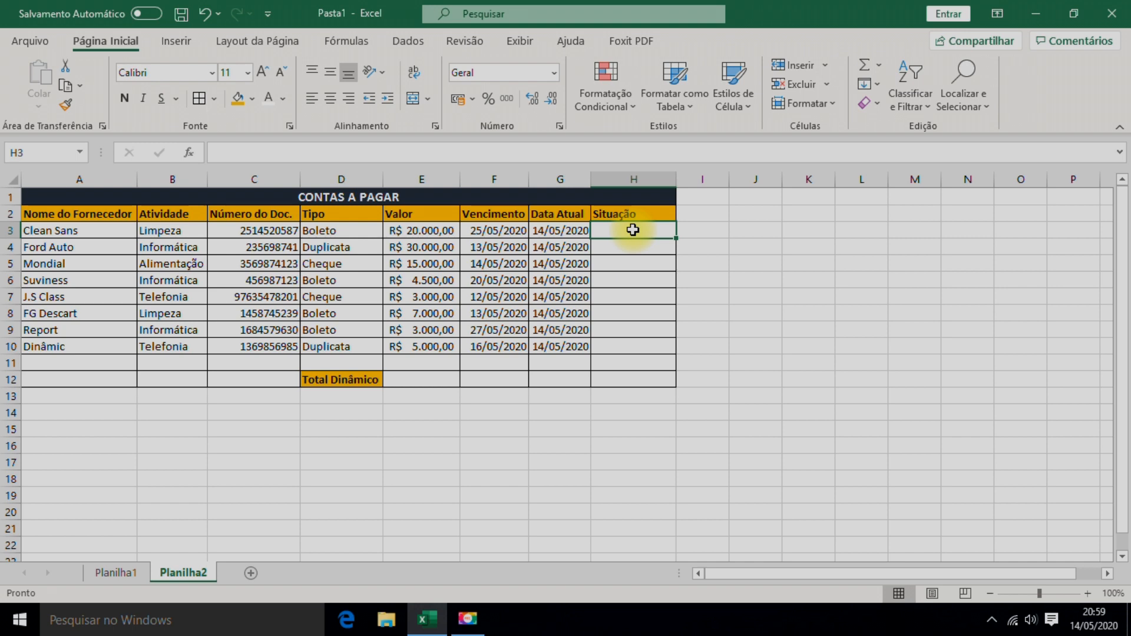
# Begin an SE formula in Situação cell H3 with the logical test F3-G3<0.
pyautogui.write('=')
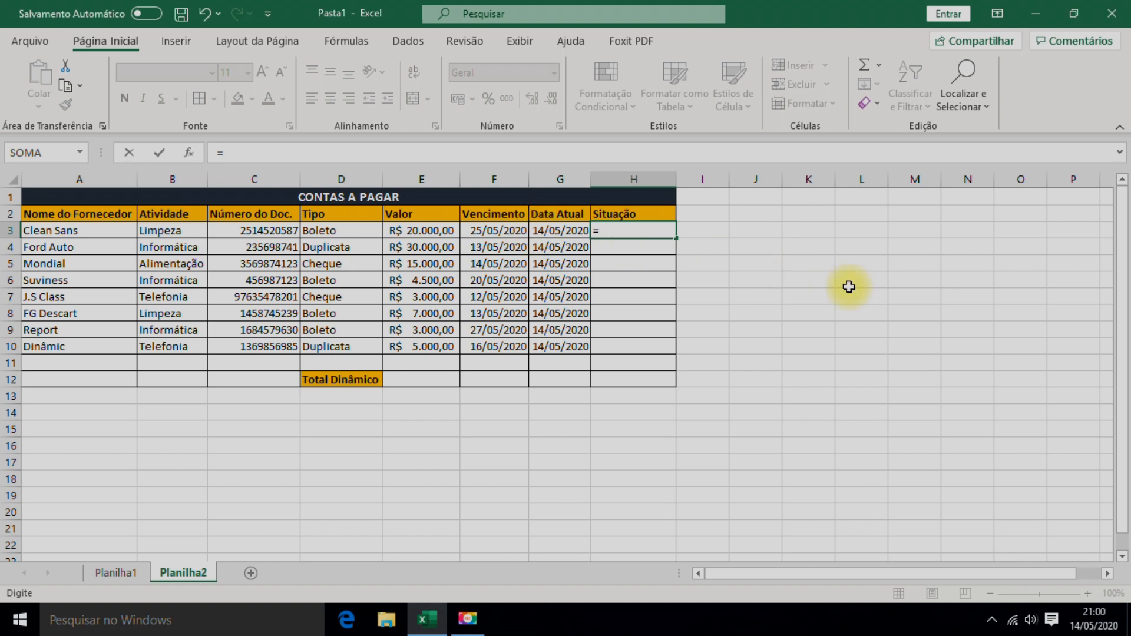
pyautogui.write('Se')
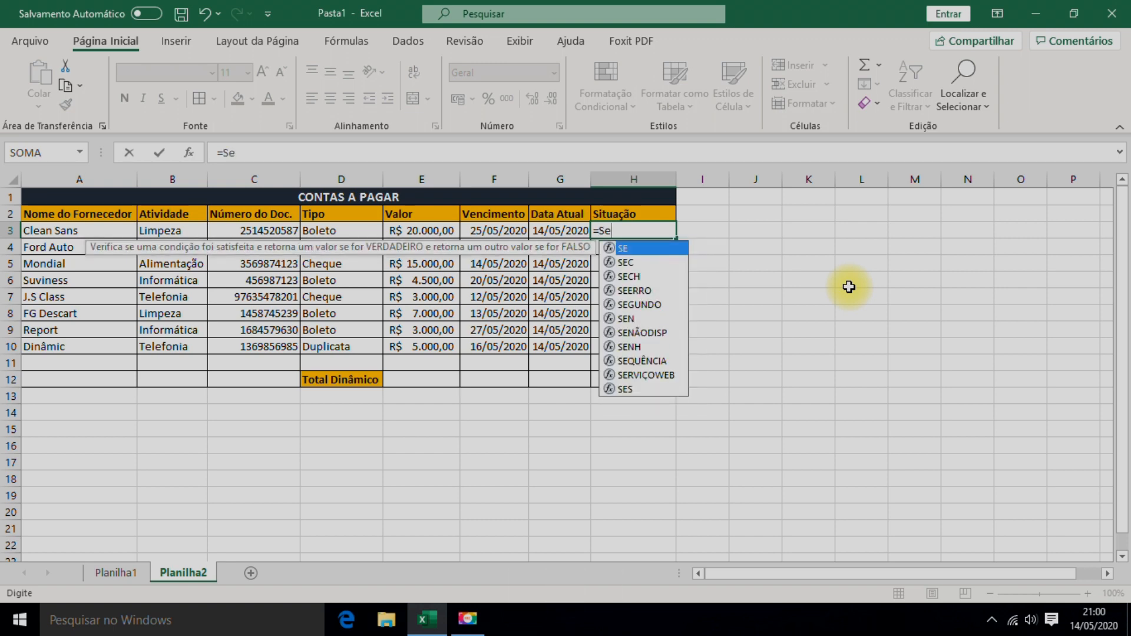
pyautogui.write('(')
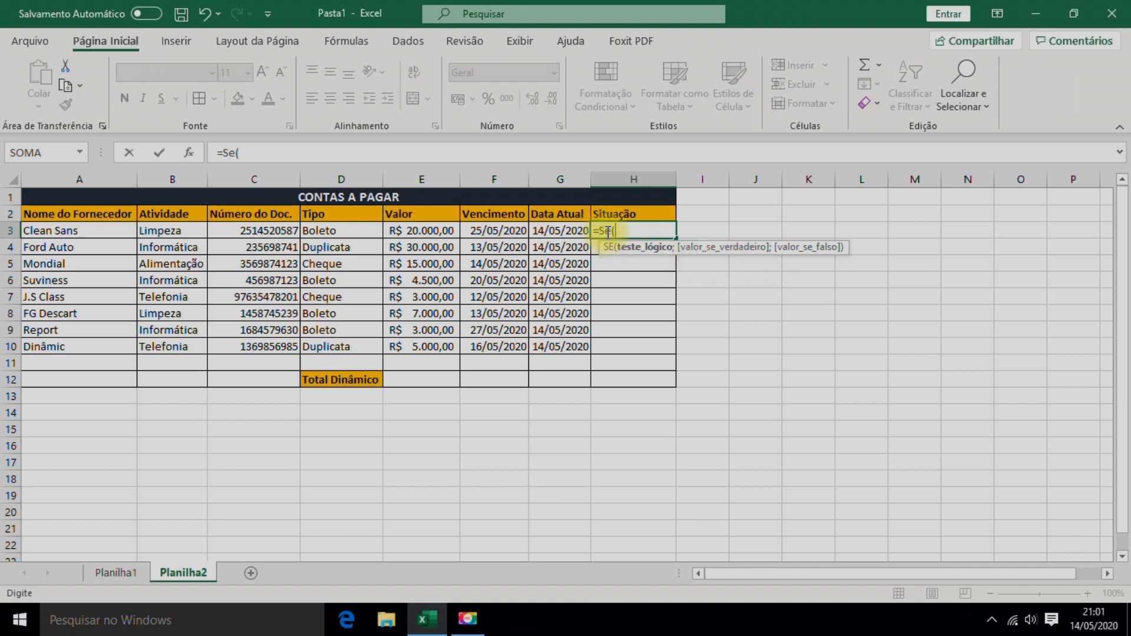
pyautogui.click(491, 230)
pyautogui.write('-')
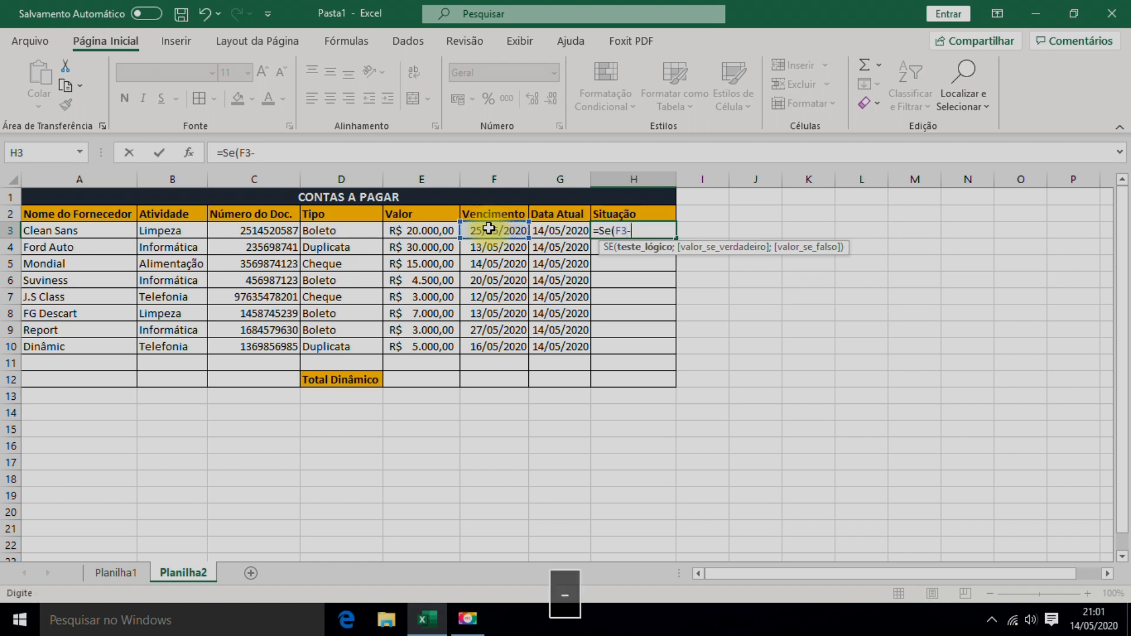
pyautogui.click(541, 230)
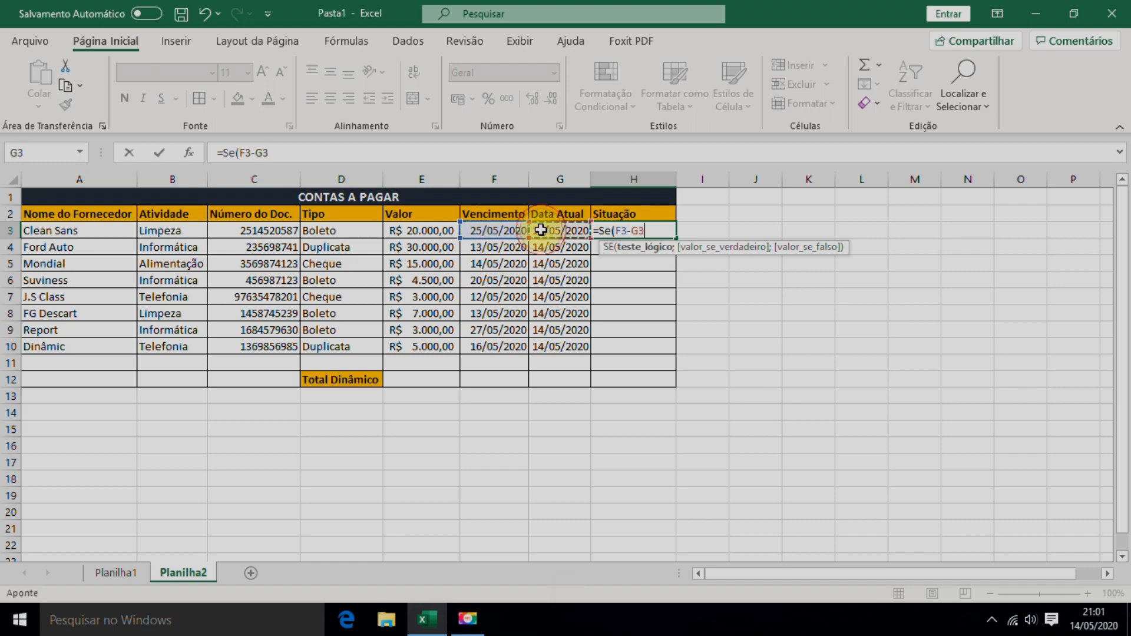
pyautogui.write('<0')
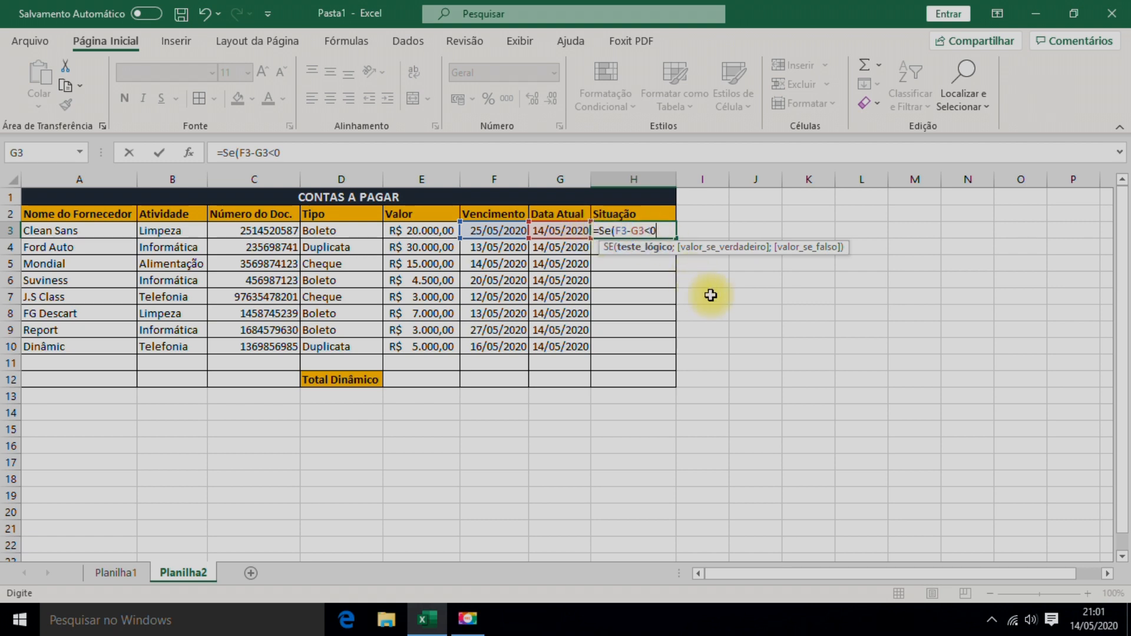
# Complete H3's SE formula with "Vencido" as the true result and "No Prazo" as the false result.
pyautogui.write(';')
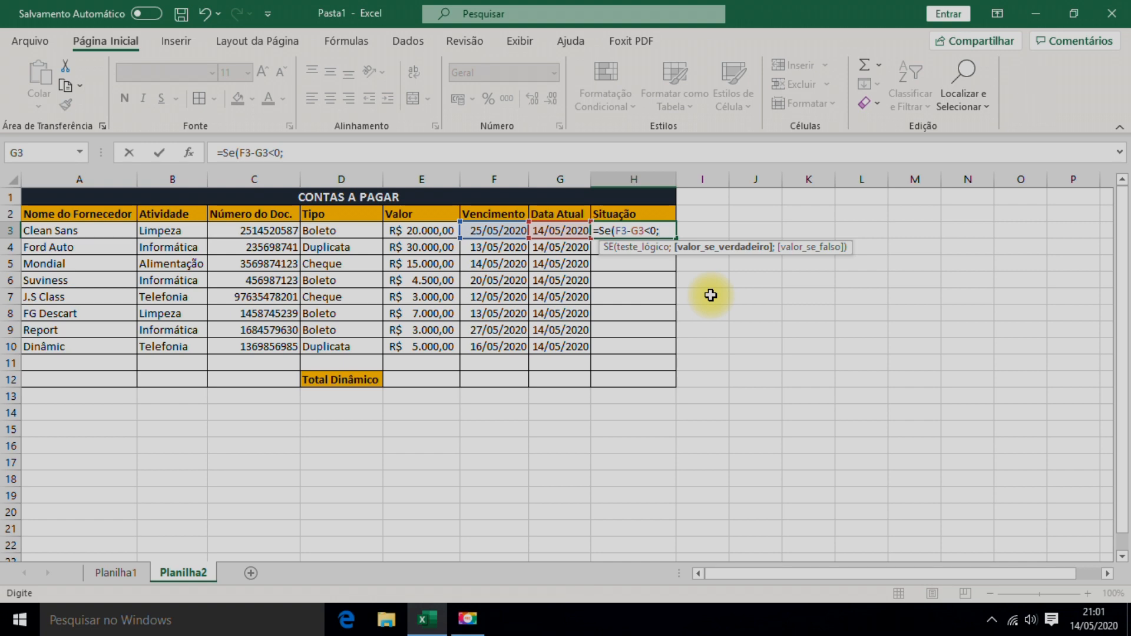
pyautogui.write('"')
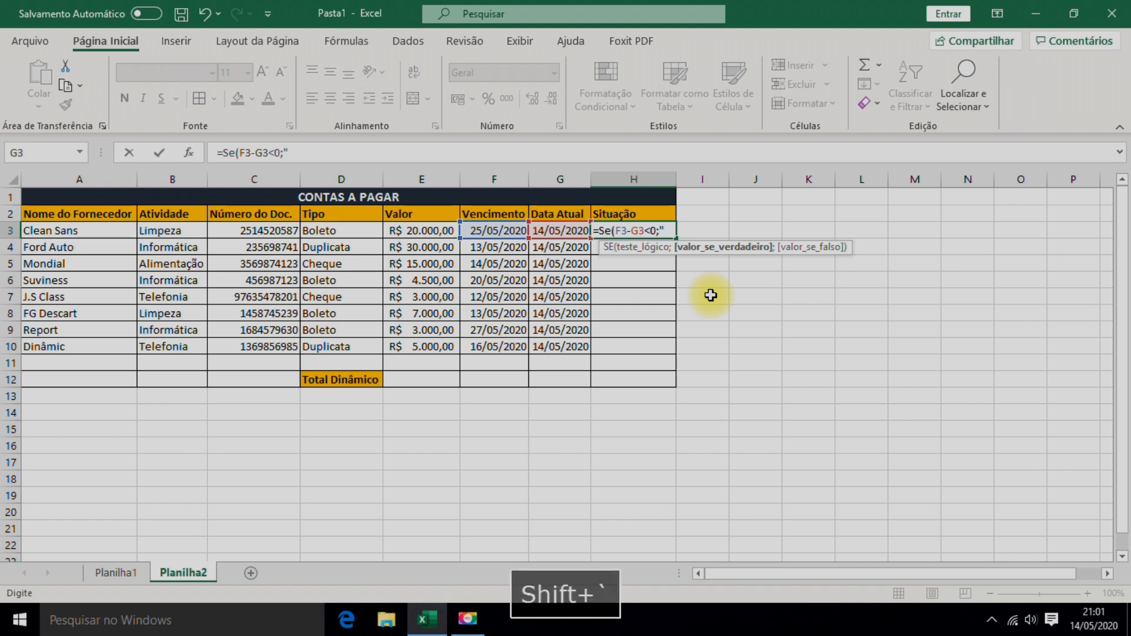
pyautogui.write('Vencido"')
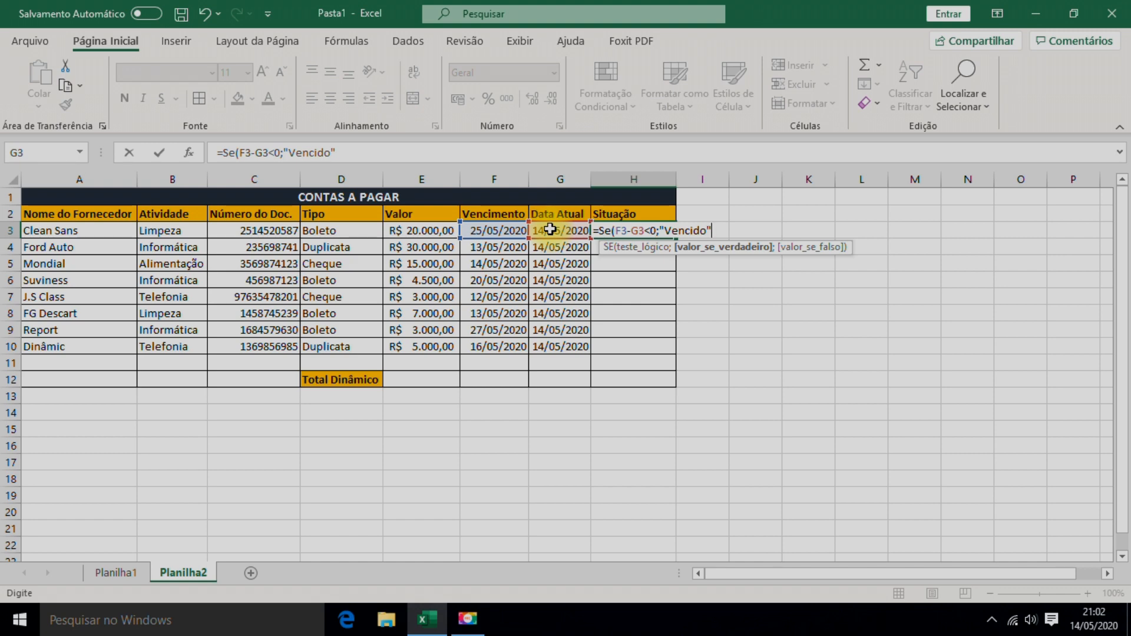
pyautogui.write(';')
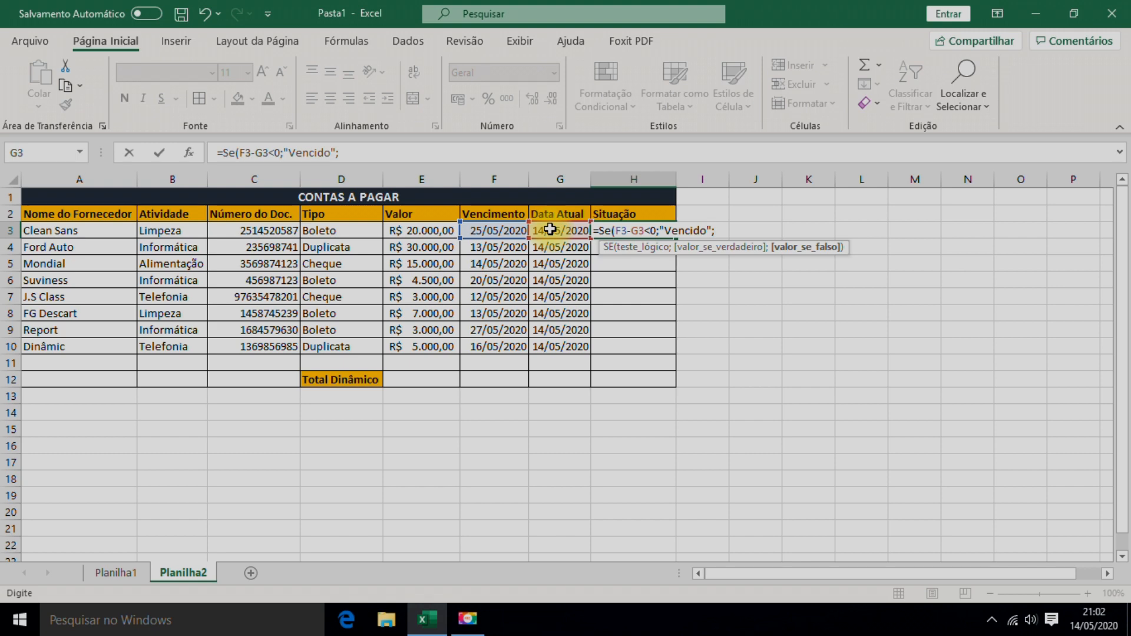
pyautogui.write('"')
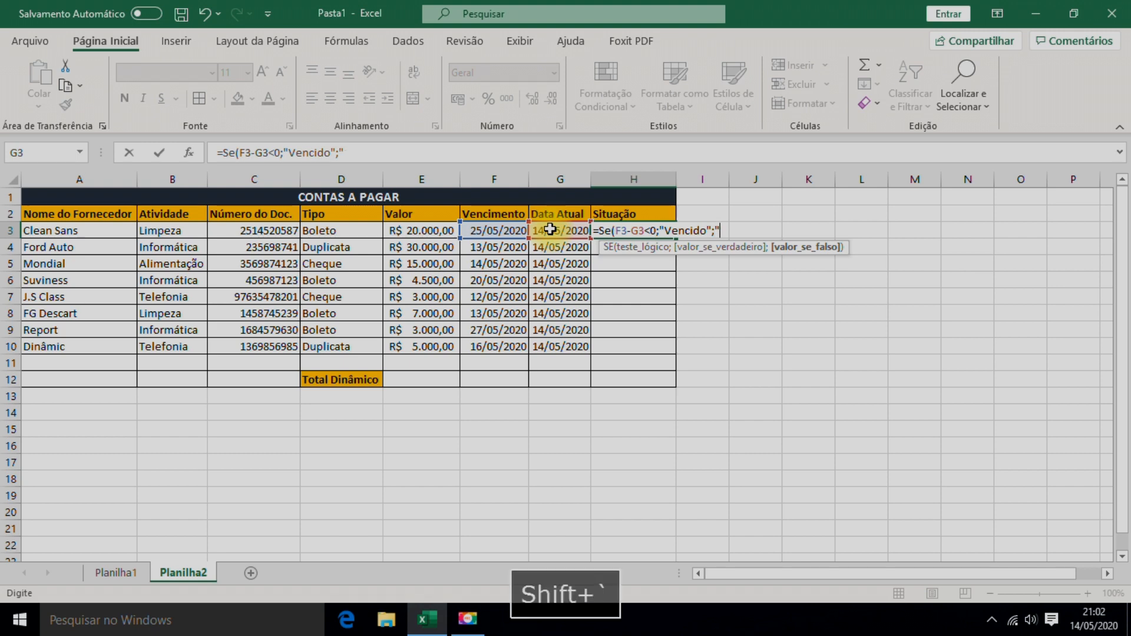
pyautogui.write('No P')
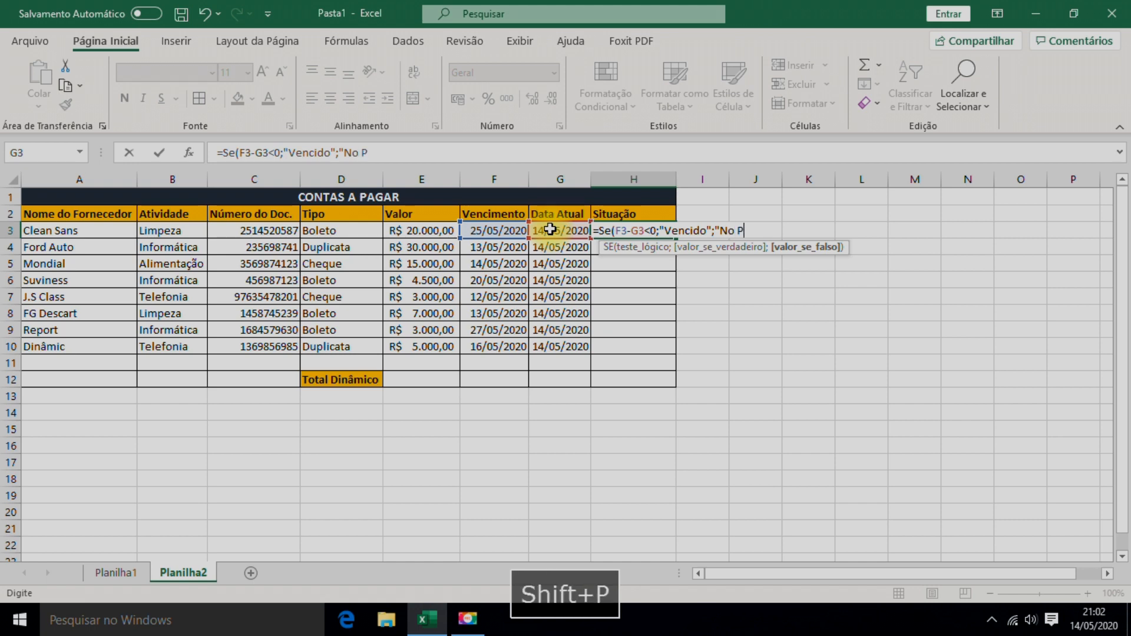
pyautogui.write('razo"')
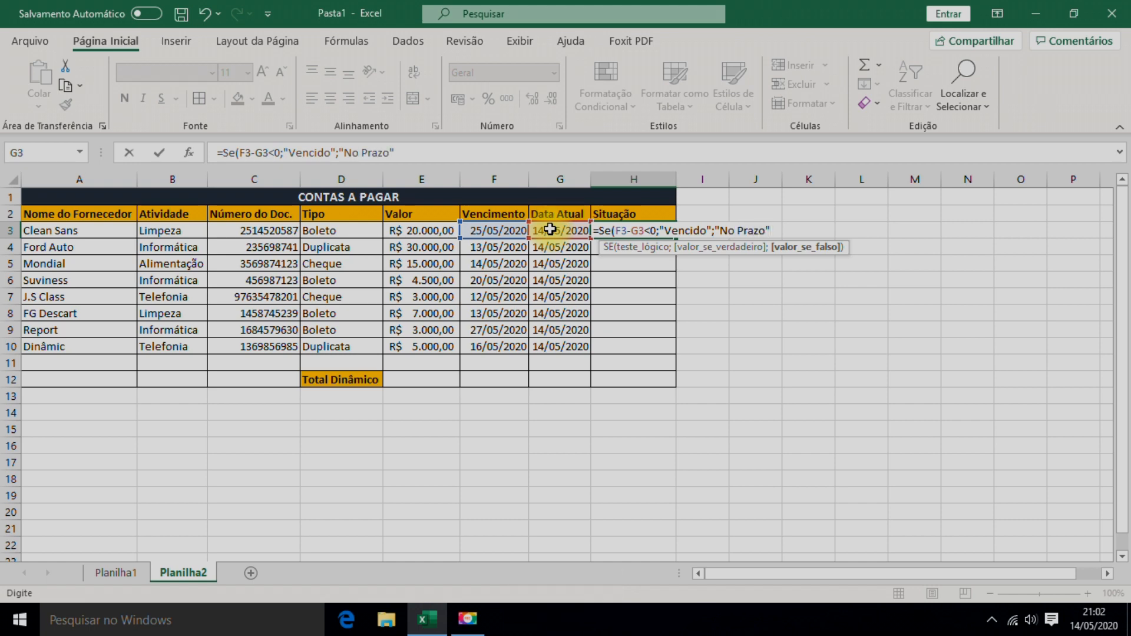
pyautogui.write(')')
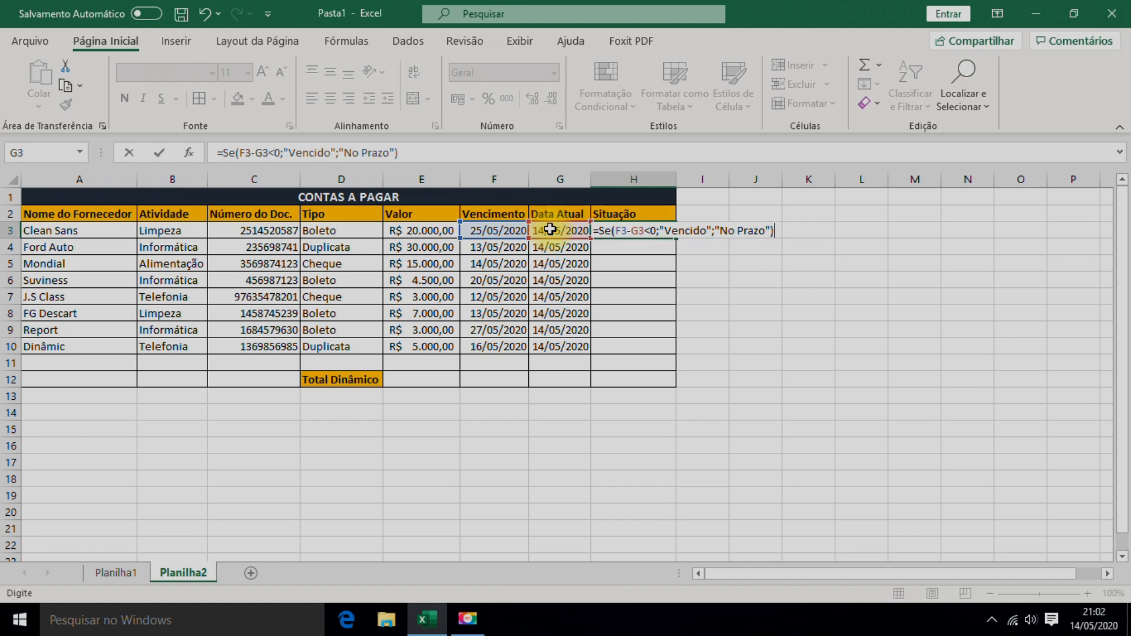
pyautogui.press('Return')
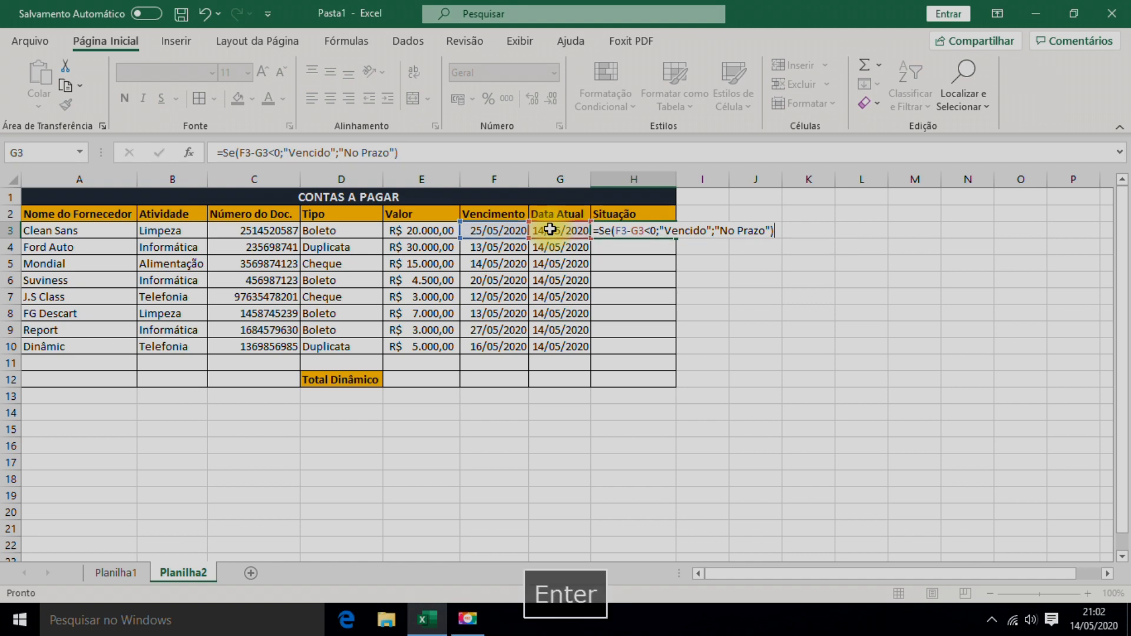
# Fill the SE formula from H3 down through H10.
pyautogui.click(624, 228)
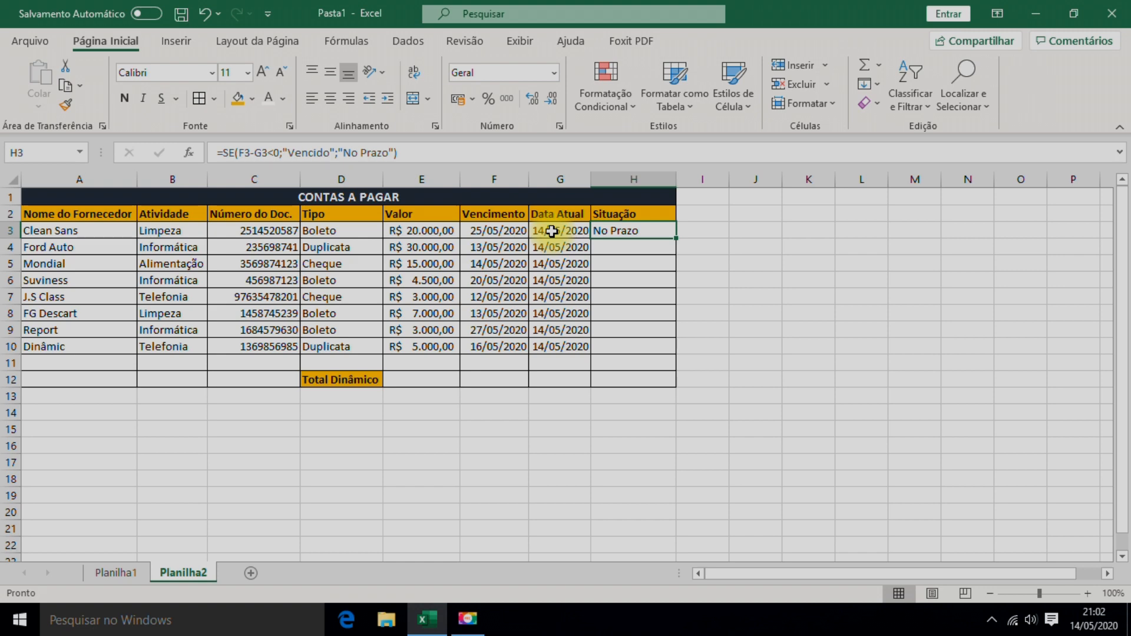
pyautogui.click(653, 275)
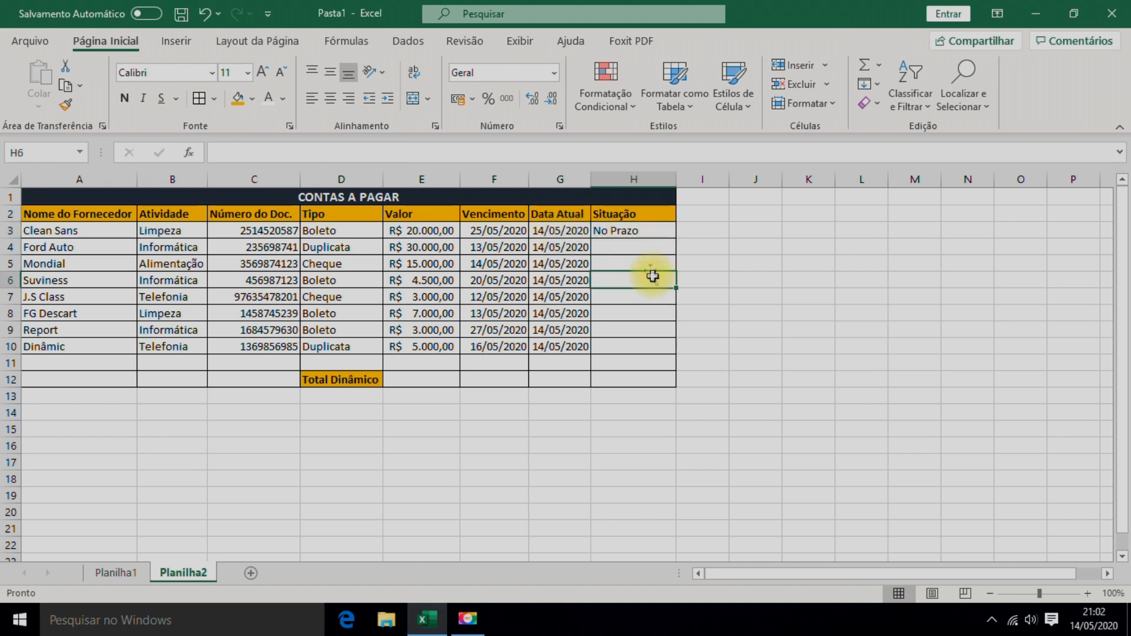
pyautogui.click(619, 231)
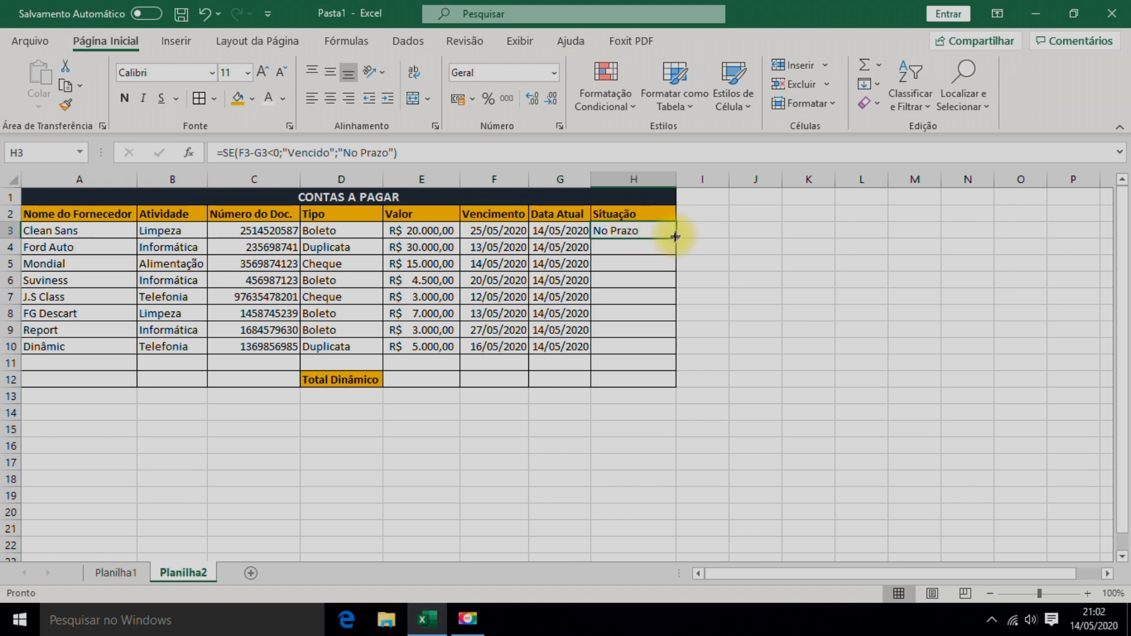
pyautogui.moveTo(677, 238); pyautogui.dragTo(671, 361)
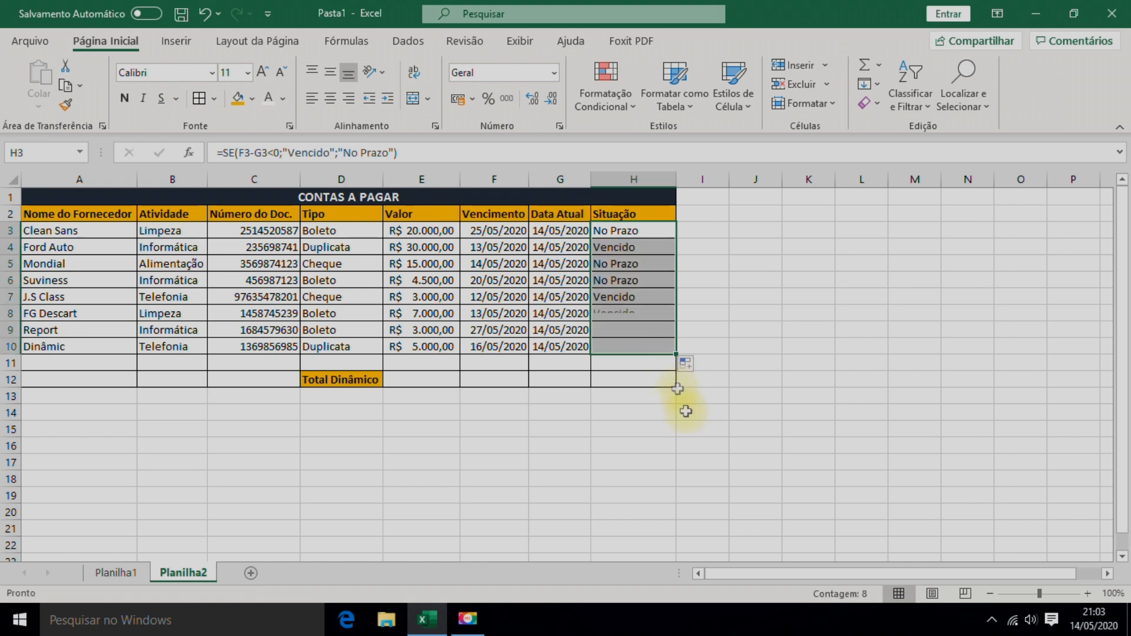
# Examine the SE formulas and statuses in the Situação column, comparing cells H3, H4 and H5.
pyautogui.click(624, 330)
pyautogui.click(621, 249)
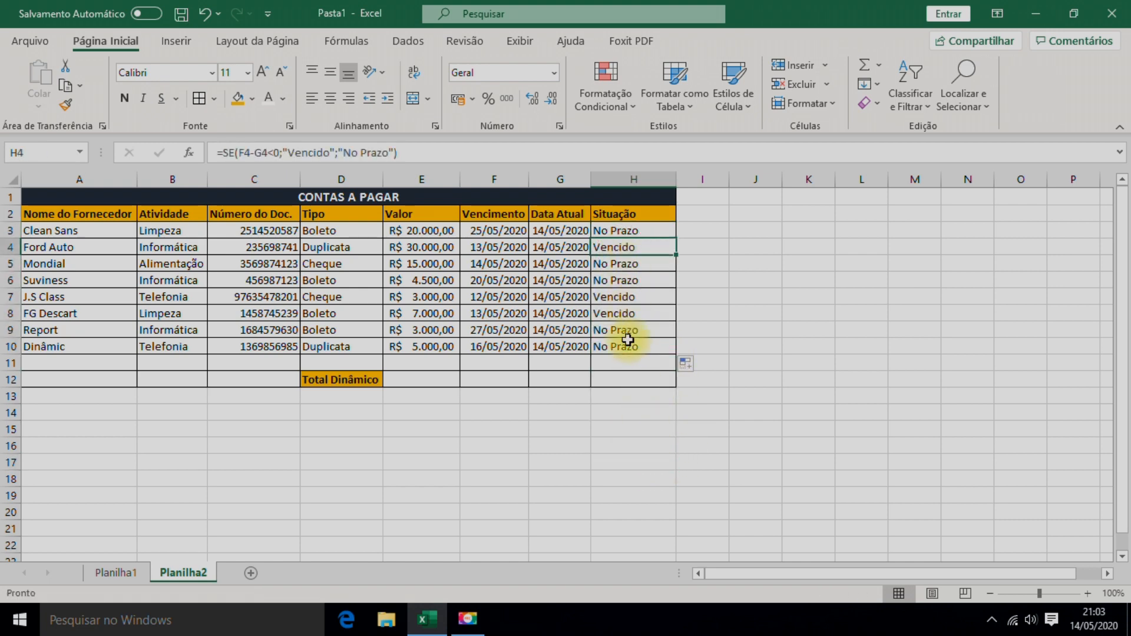
pyautogui.click(648, 230)
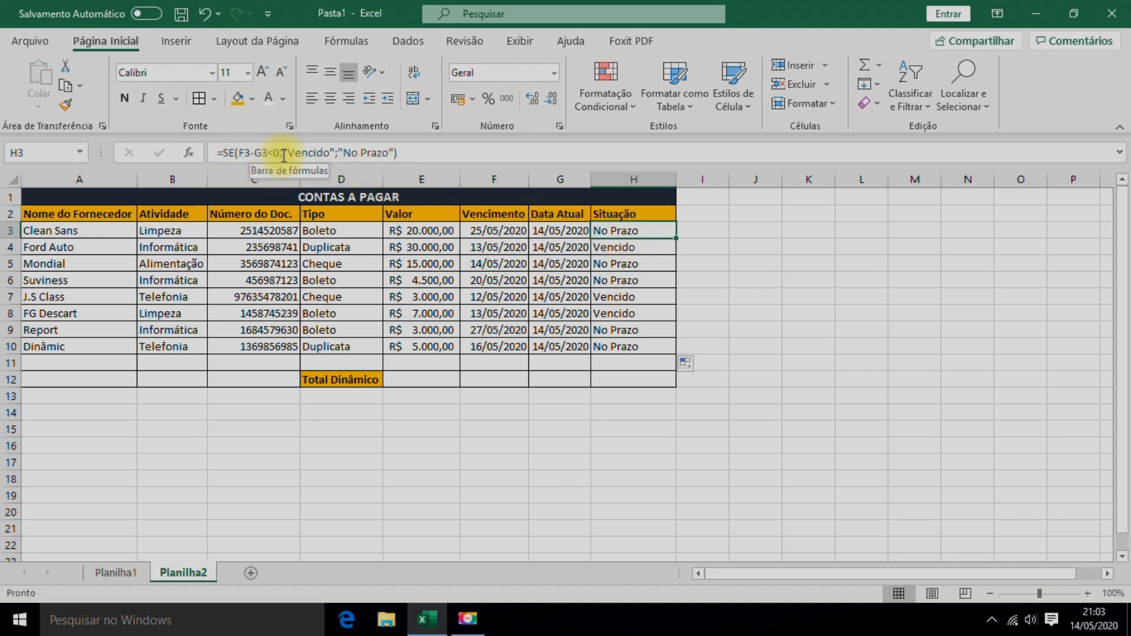
pyautogui.click(601, 243)
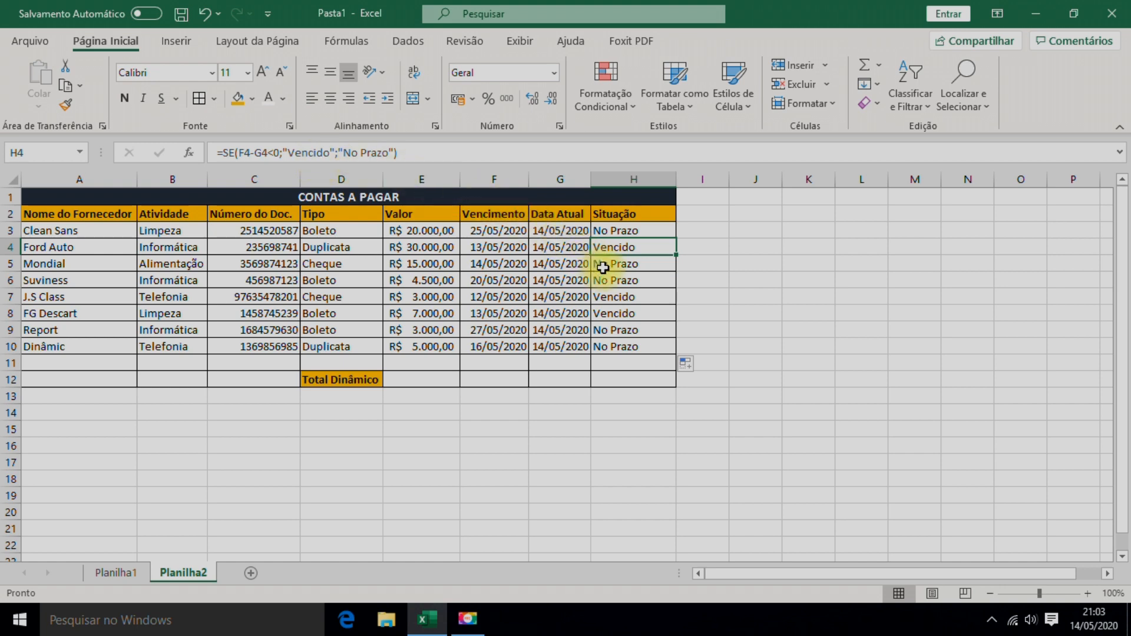
pyautogui.click(609, 230)
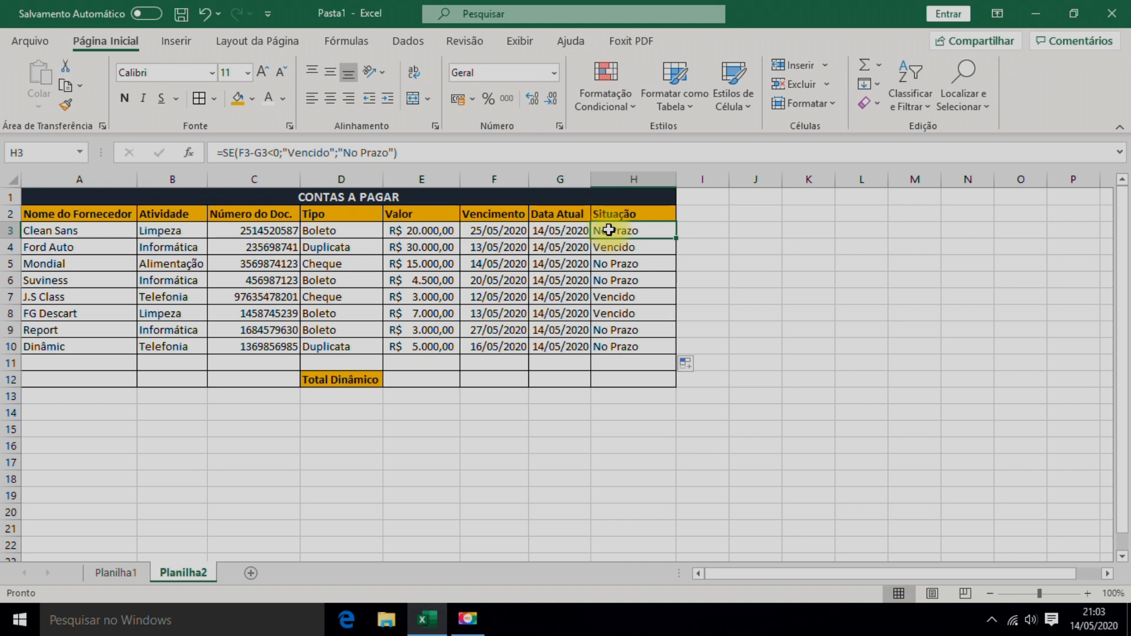
pyautogui.click(607, 246)
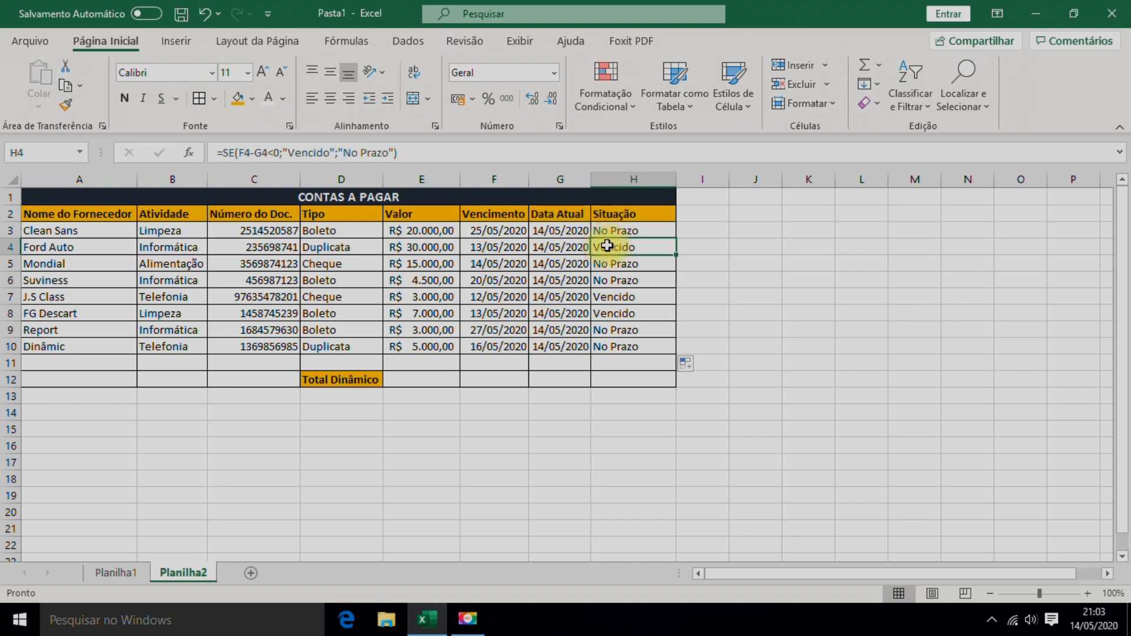
pyautogui.click(612, 265)
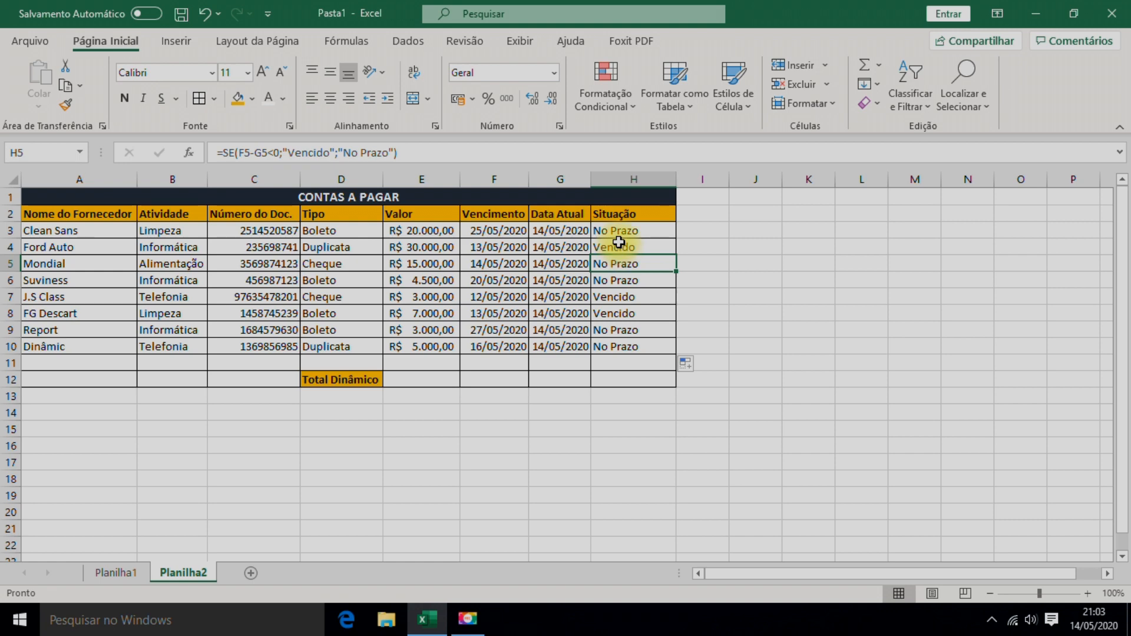
# Clear the filled formulas from H4:H10, keeping only the one in H3.
pyautogui.moveTo(618, 242); pyautogui.dragTo(637, 349)
pyautogui.press('Delete')
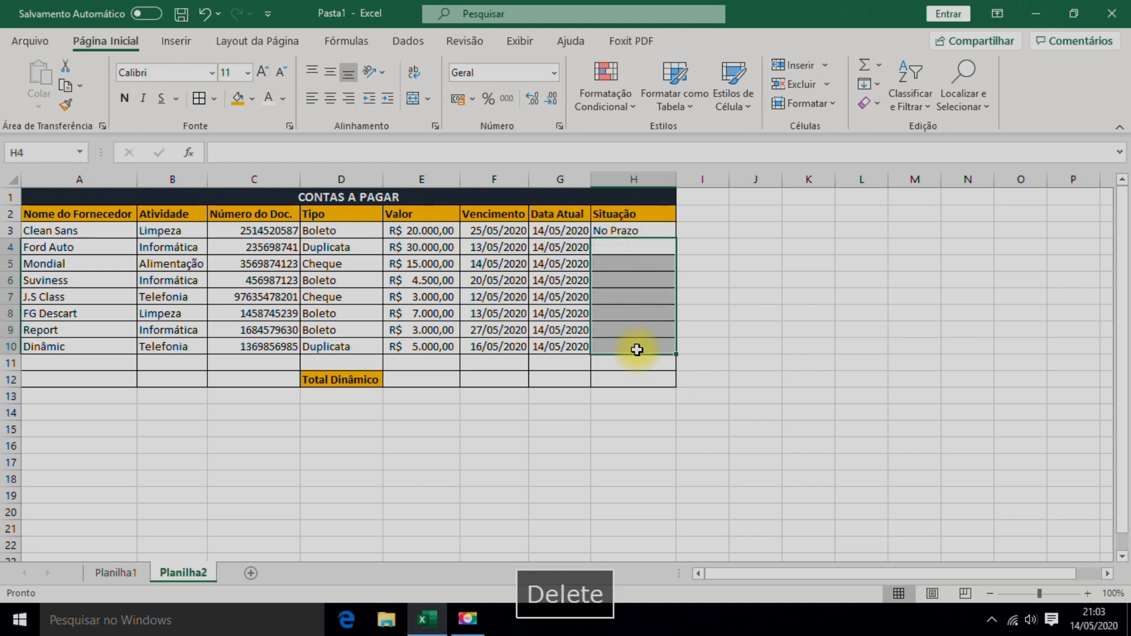
# Fill the SE formula from H3 down through H10 and clear the copies from H4:H10.
pyautogui.click(645, 229)
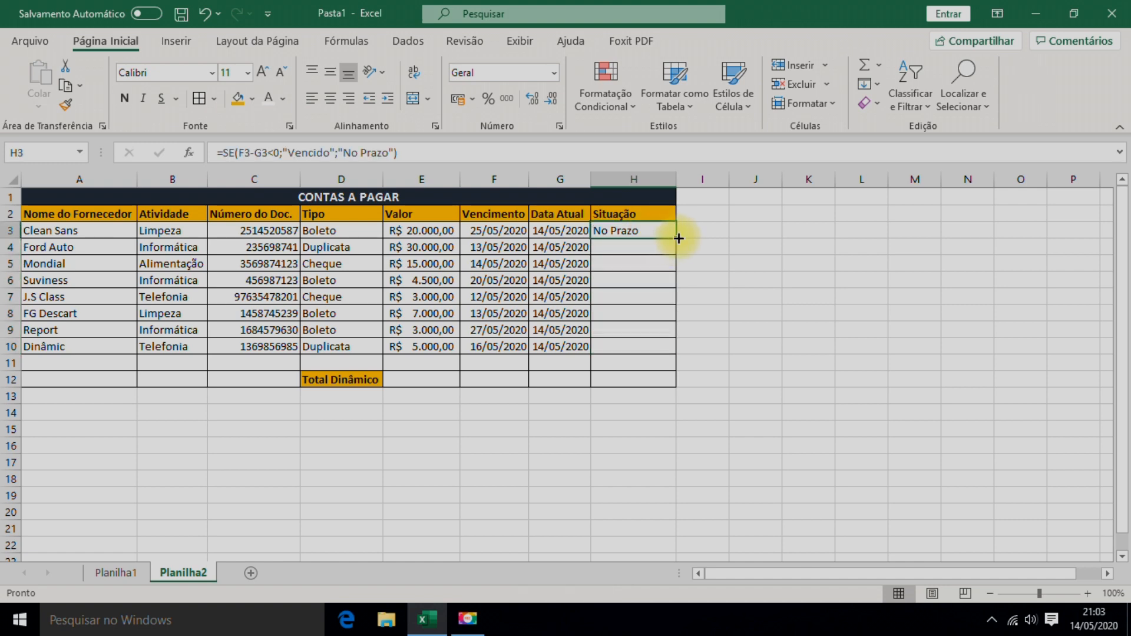
pyautogui.moveTo(677, 237); pyautogui.dragTo(676, 356)
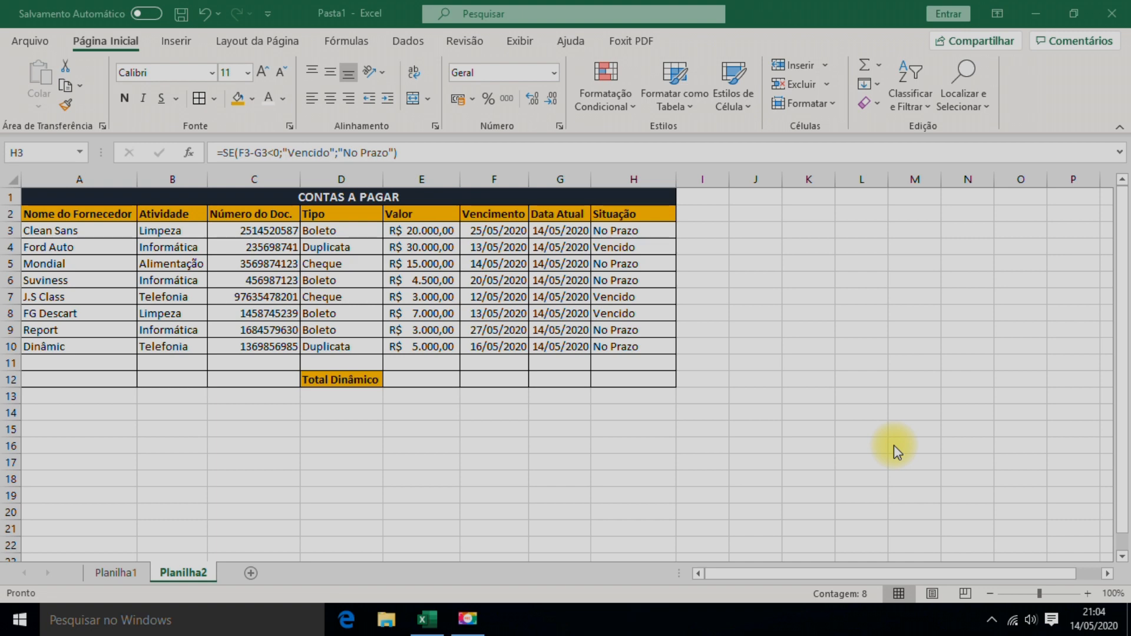
pyautogui.click(617, 251)
pyautogui.click(619, 249)
pyautogui.moveTo(621, 247); pyautogui.dragTo(623, 345)
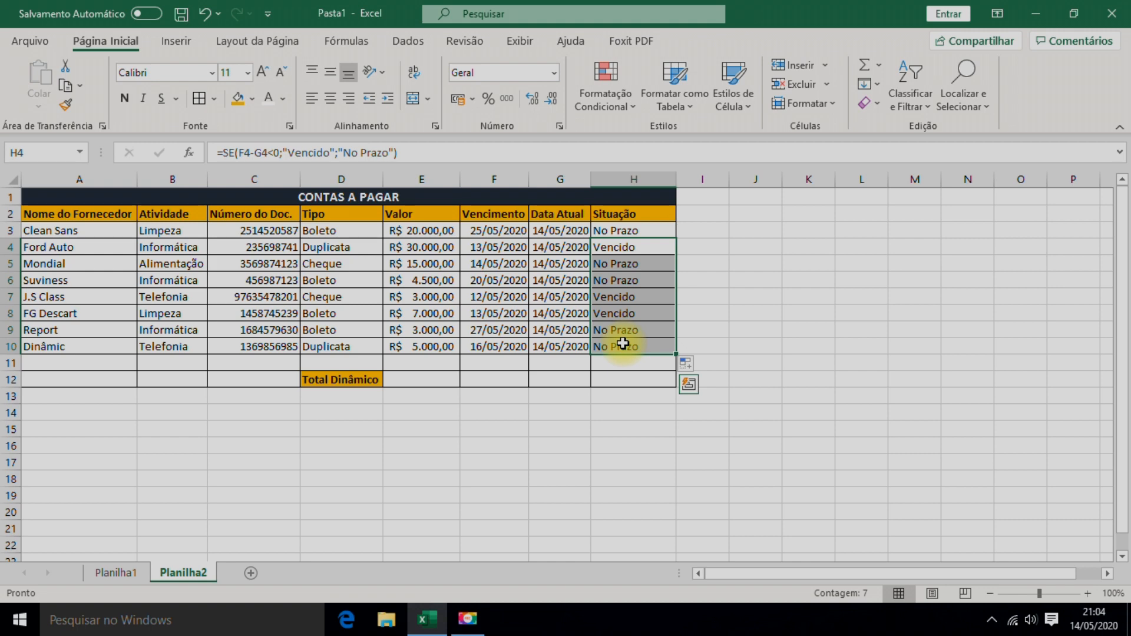
pyautogui.press('Delete')
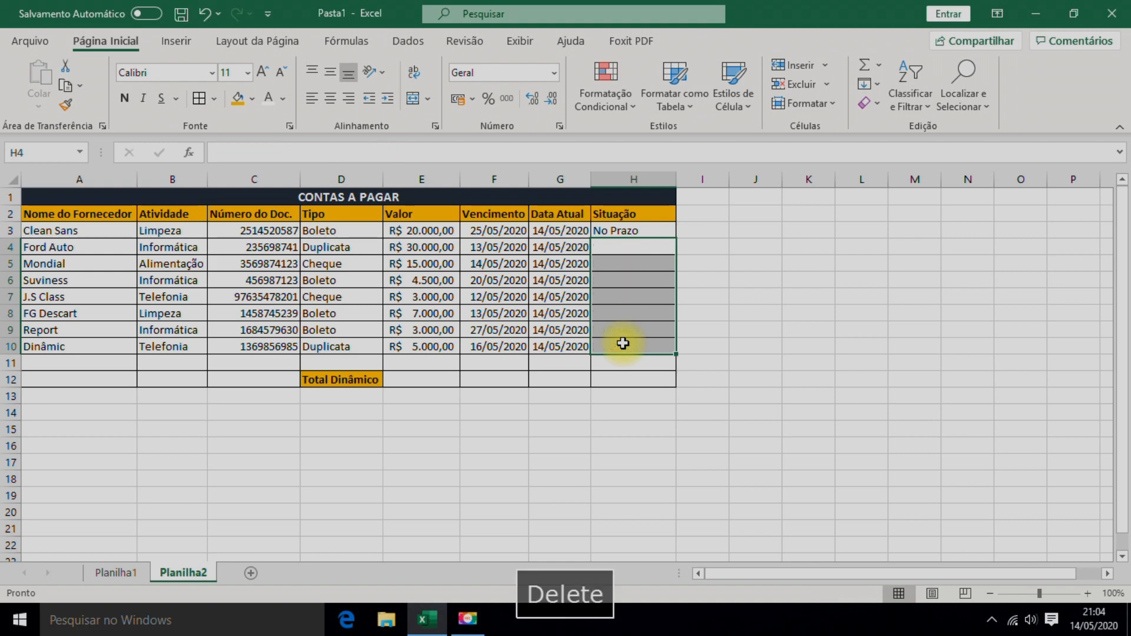
# Remove the "No Prazo" false result from the SE formula in H3, keeping everything up to the semicolon after "Vencido".
pyautogui.click(617, 231)
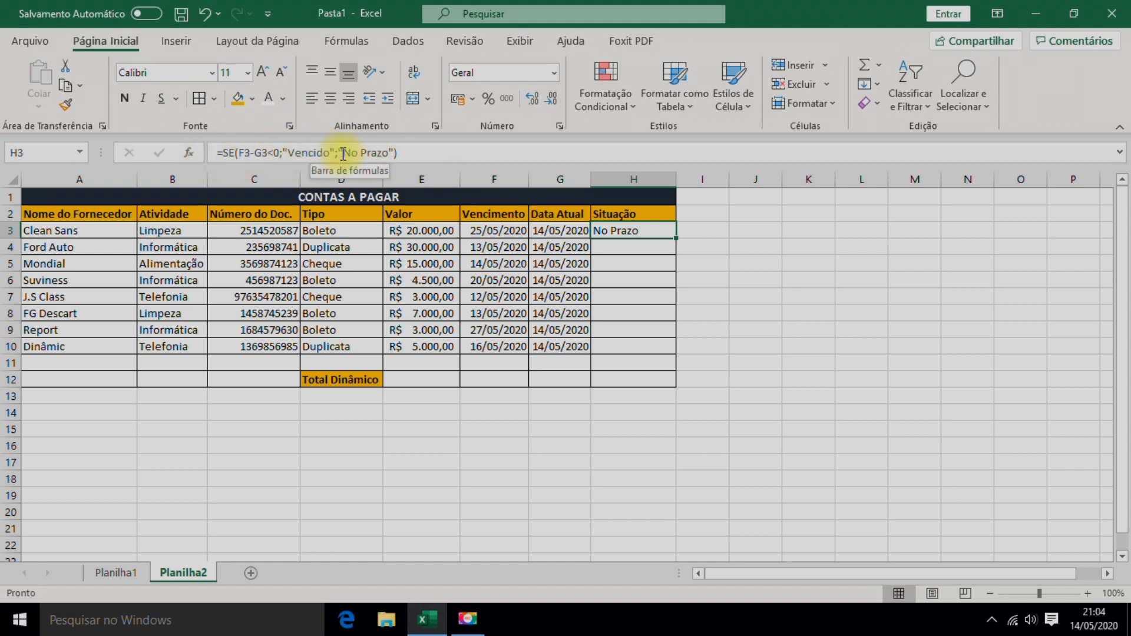
pyautogui.click(406, 152)
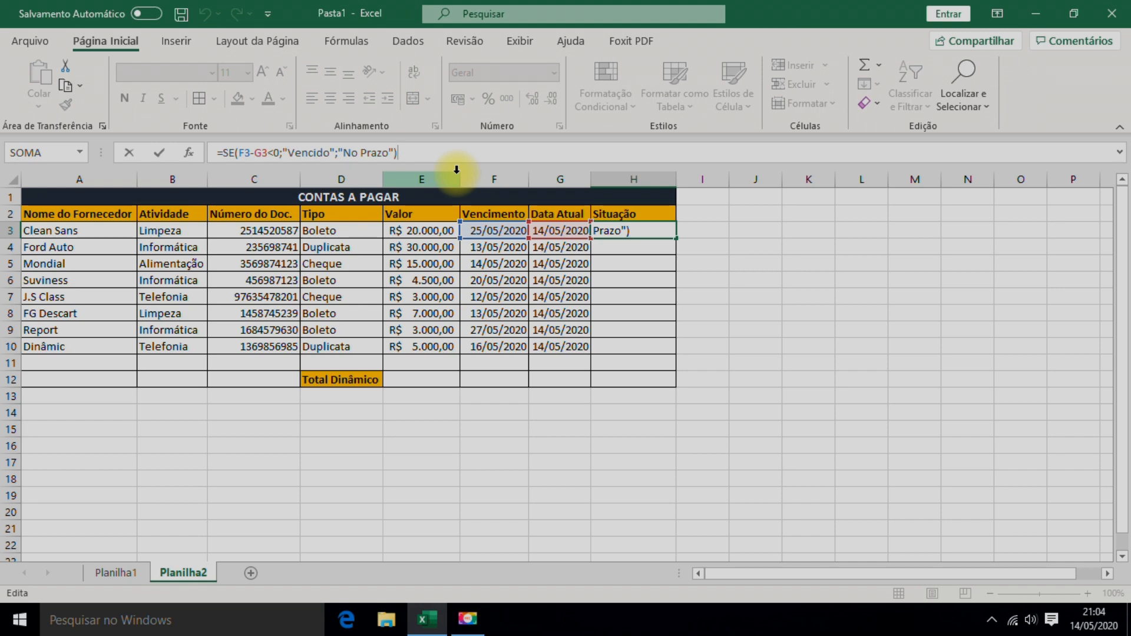
pyautogui.press('BackSpace')
pyautogui.press('BackSpace')
pyautogui.press('BackSpace')
pyautogui.press('BackSpace')
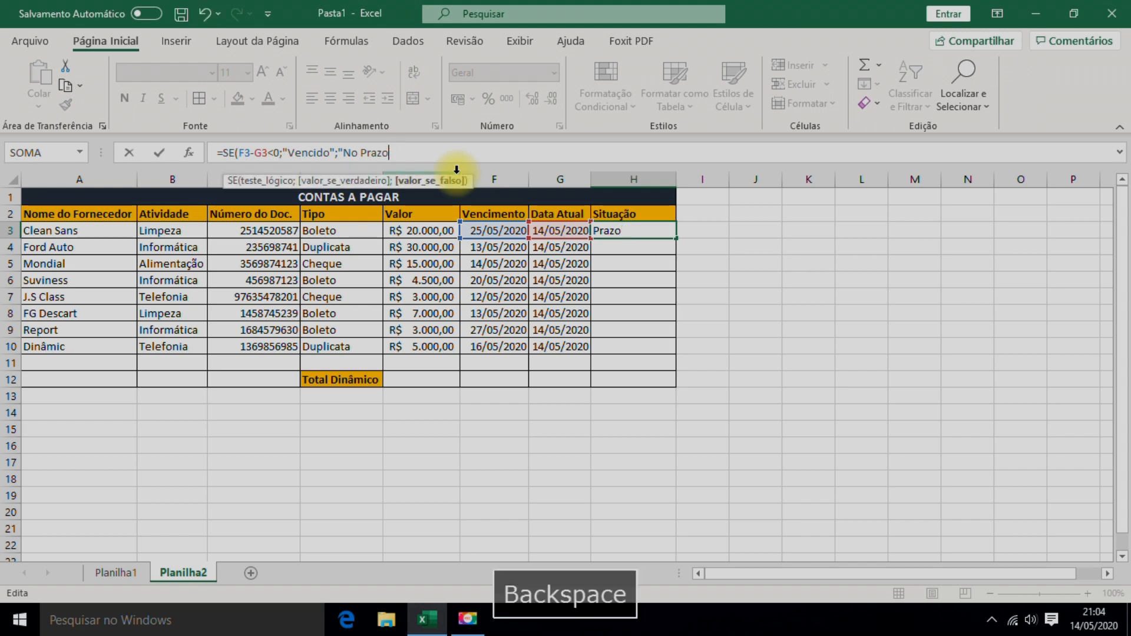
pyautogui.press('BackSpace')
pyautogui.press('BackSpace')
pyautogui.press('BackSpace')
pyautogui.press('BackSpace')
pyautogui.press('BackSpace')
pyautogui.press('BackSpace')
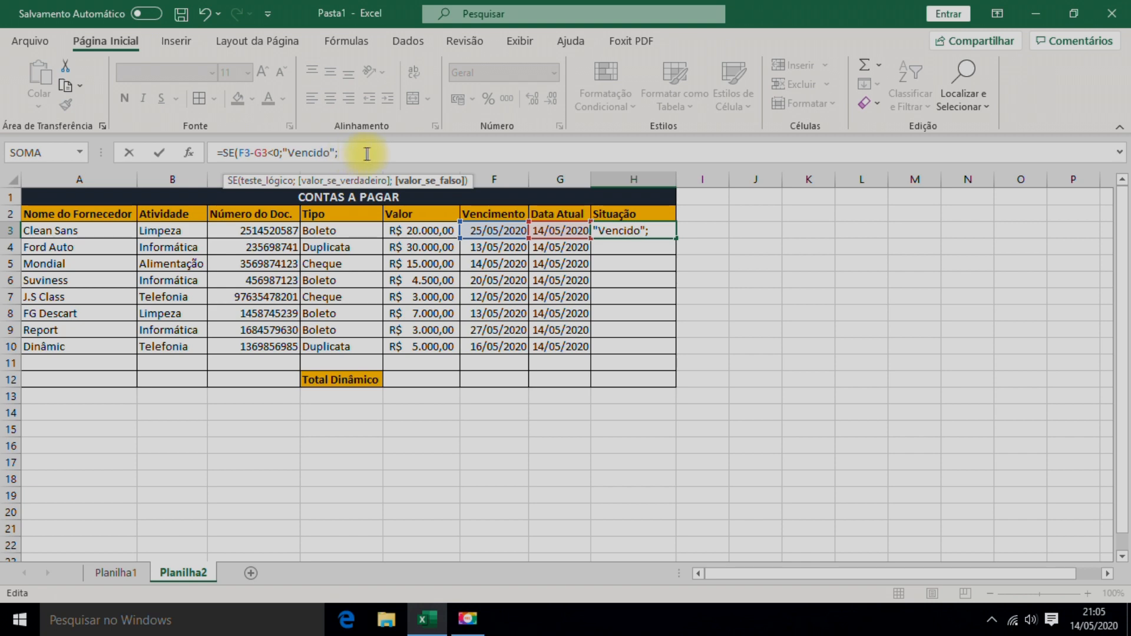
# Complete H3's SE formula with the date difference F3-G3 as its false result.
pyautogui.click(492, 231)
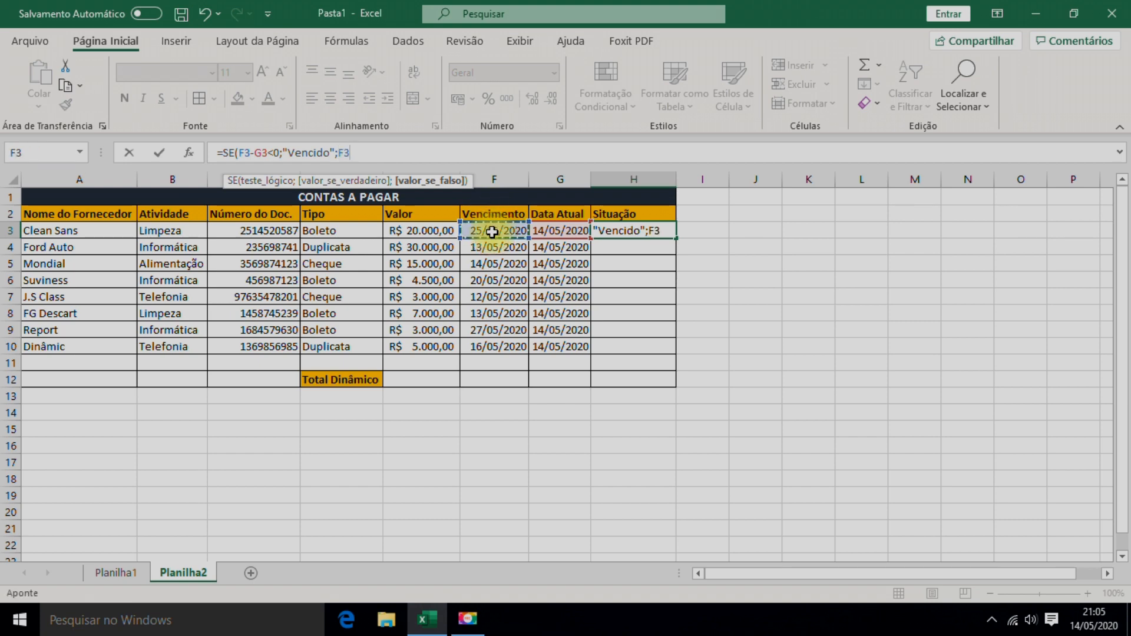
pyautogui.write('-')
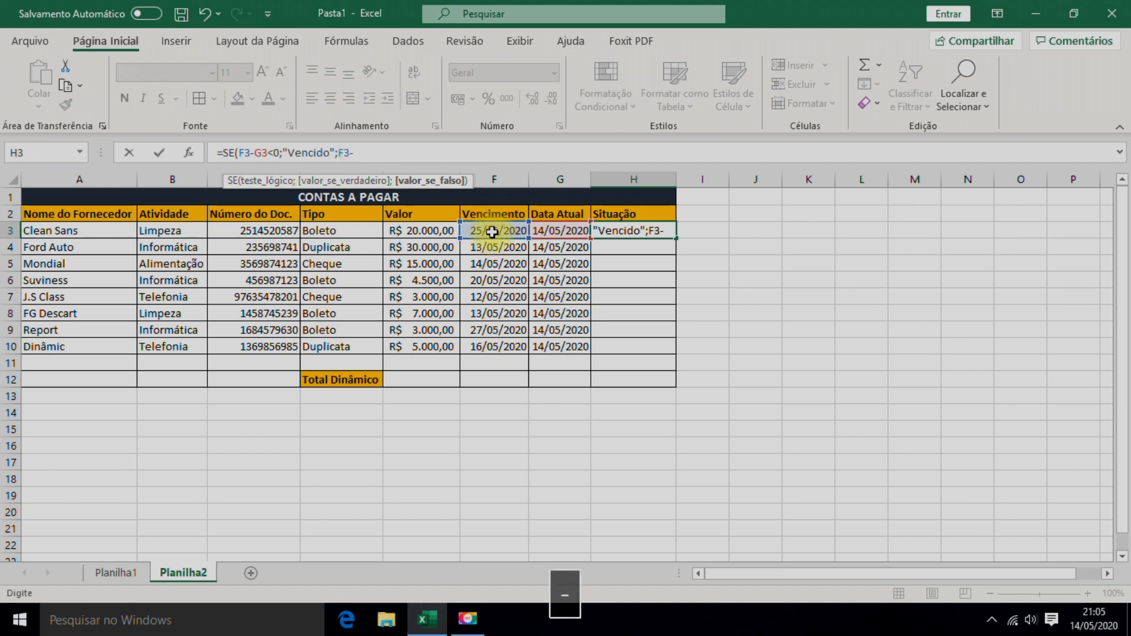
pyautogui.click(565, 231)
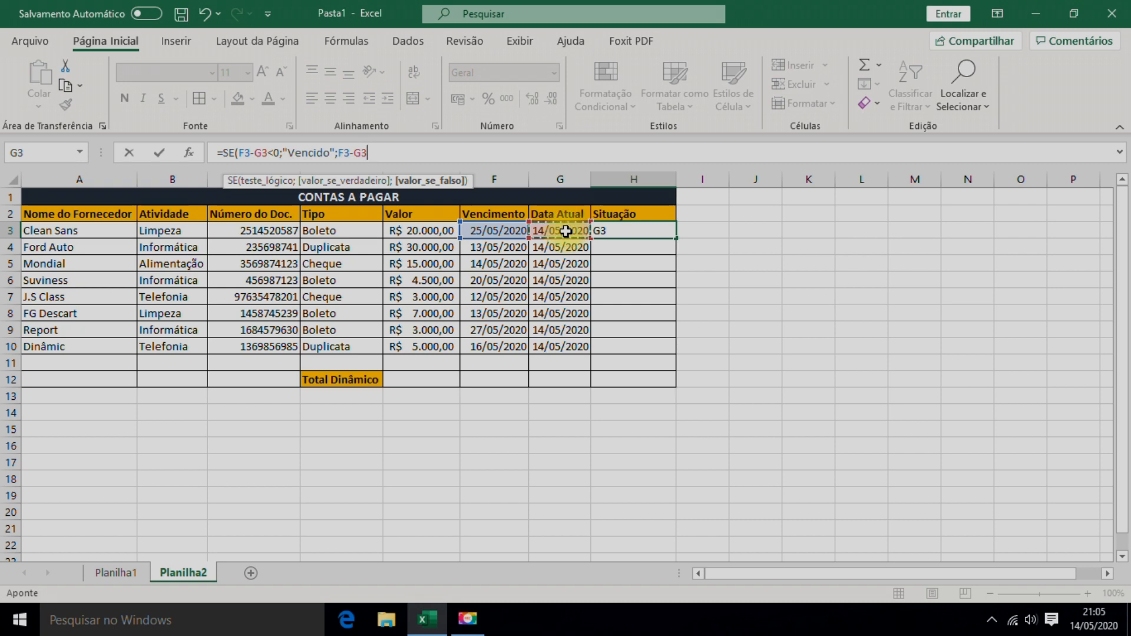
pyautogui.write(')')
pyautogui.press('Return')
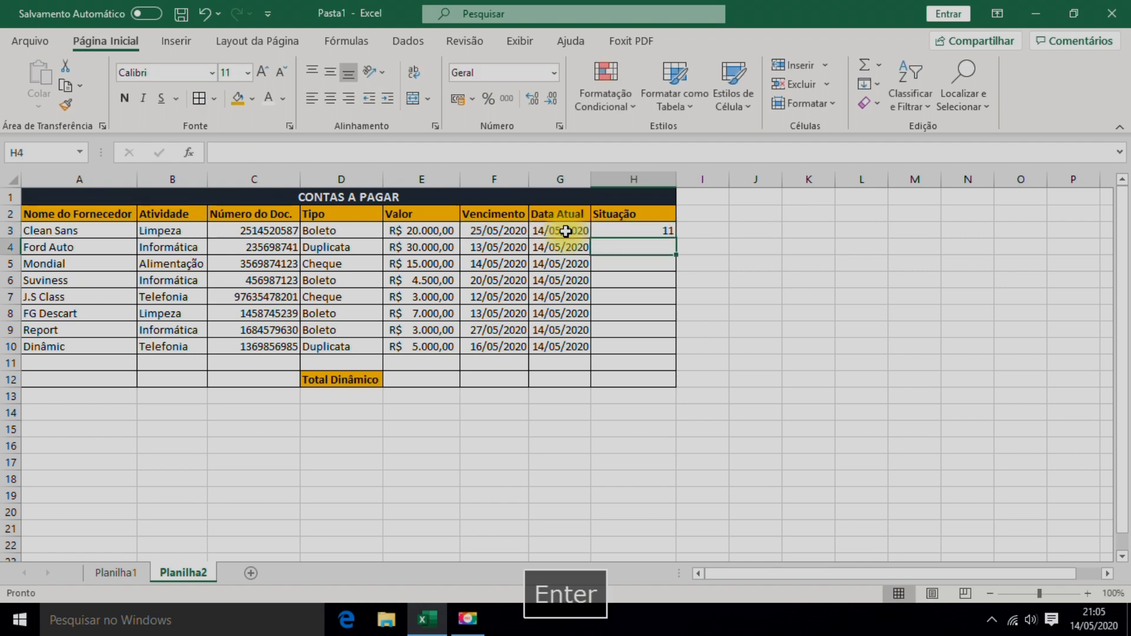
# Fill the revised SE formula from H3 down through H10 and check the formulas in H3 and H4.
pyautogui.click(632, 230)
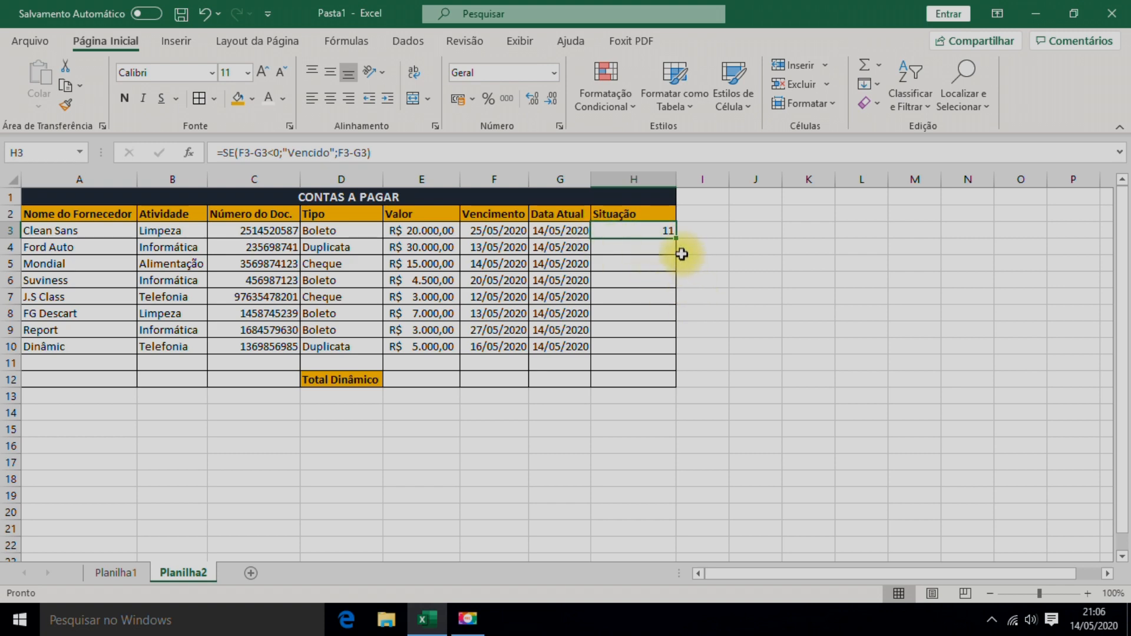
pyautogui.moveTo(678, 239); pyautogui.dragTo(677, 350)
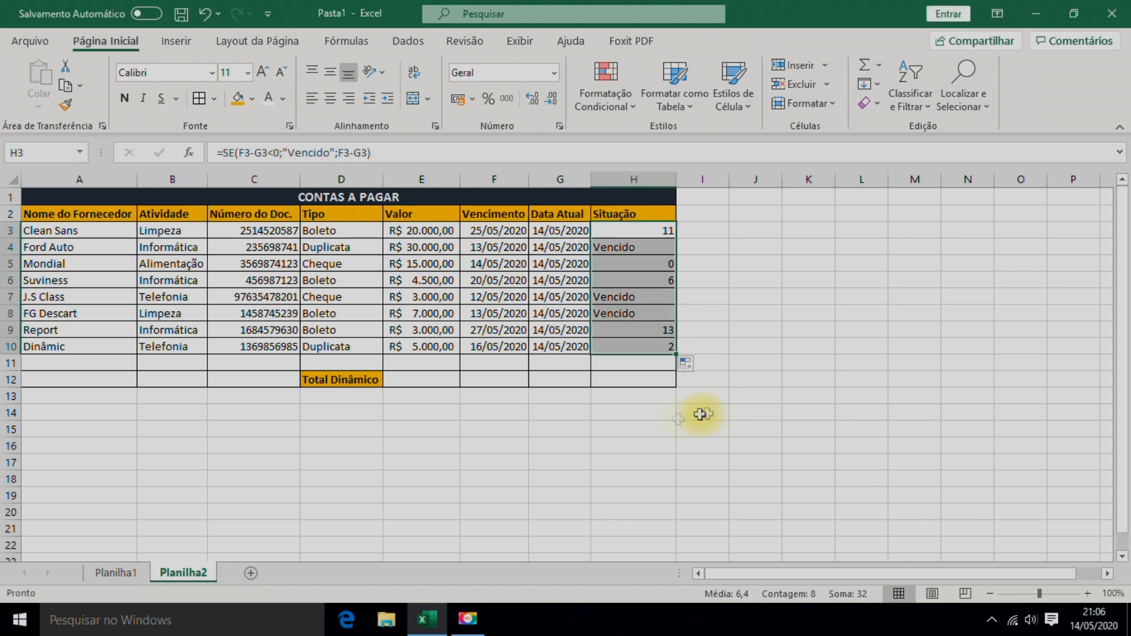
pyautogui.click(649, 443)
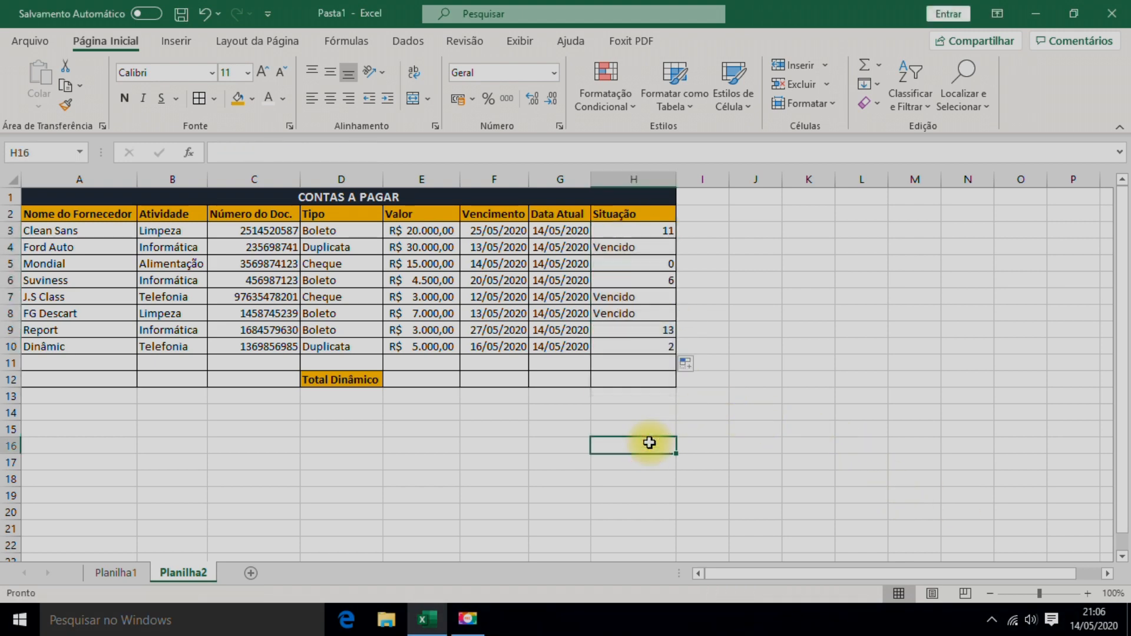
pyautogui.click(632, 229)
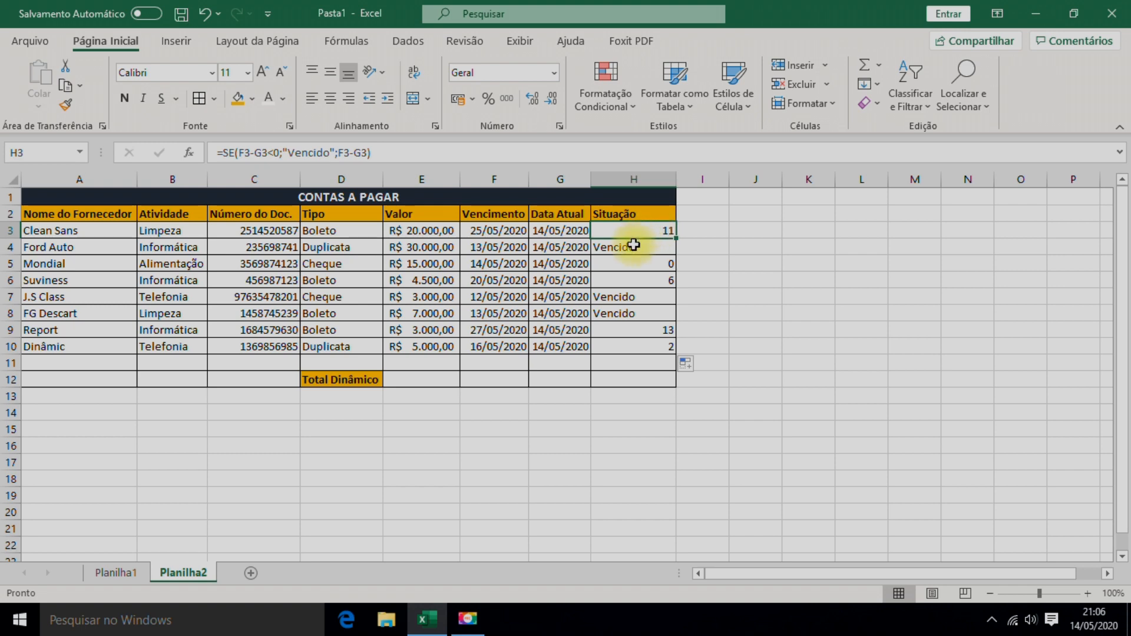
pyautogui.click(641, 247)
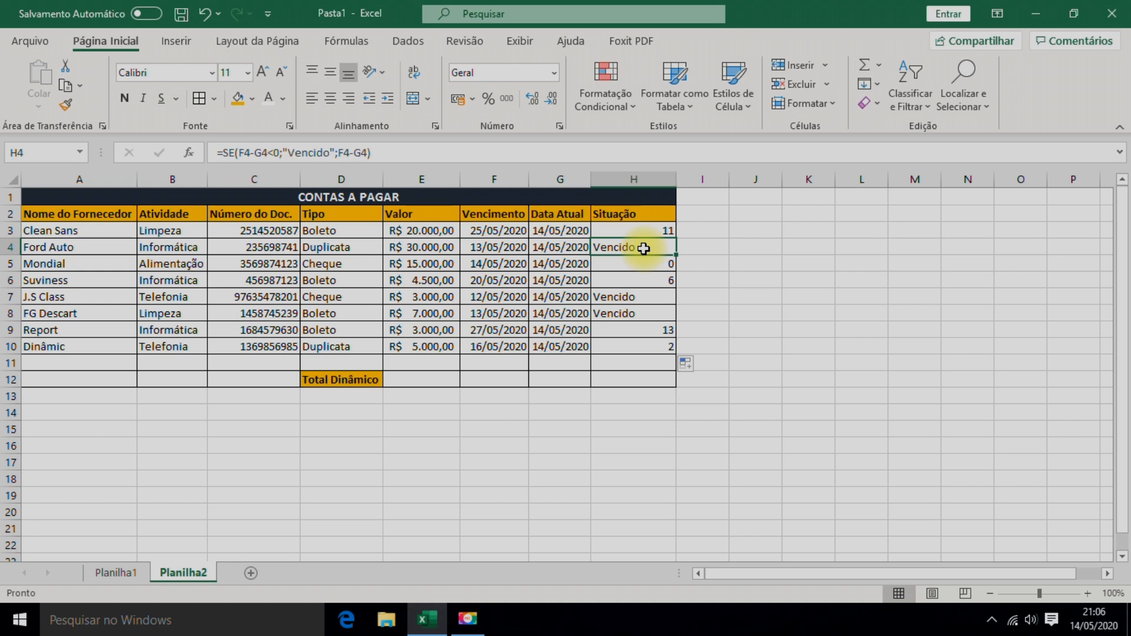
pyautogui.click(846, 369)
# Clear the filled formulas from H4:H10 so that only the one in H3 remains.
pyautogui.click(648, 250)
pyautogui.moveTo(648, 250); pyautogui.dragTo(651, 346)
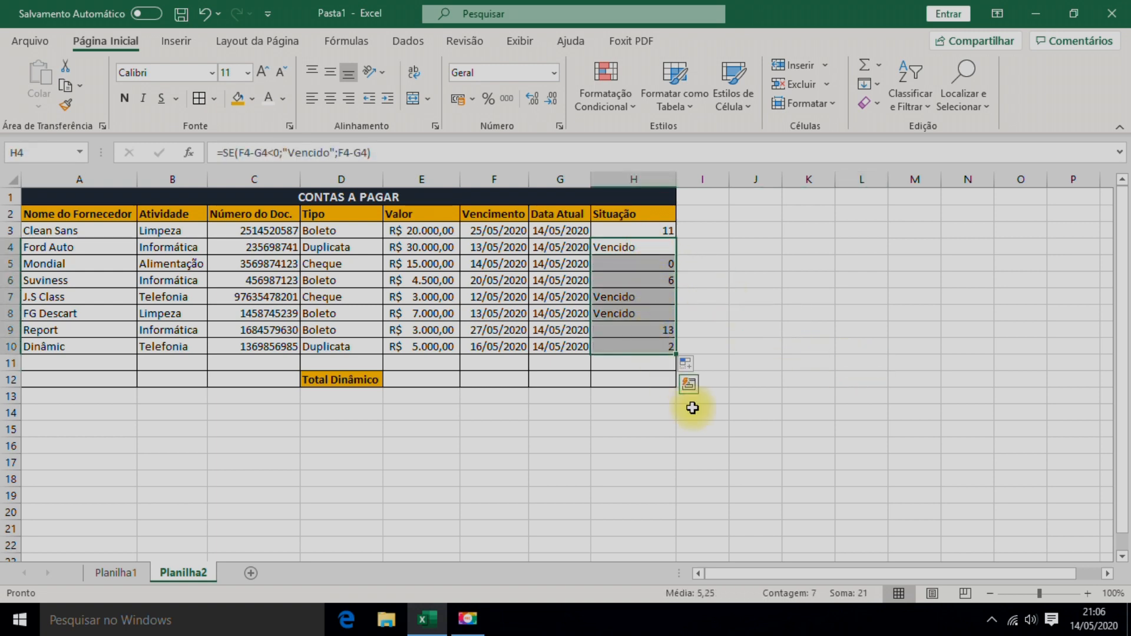
pyautogui.press('Delete')
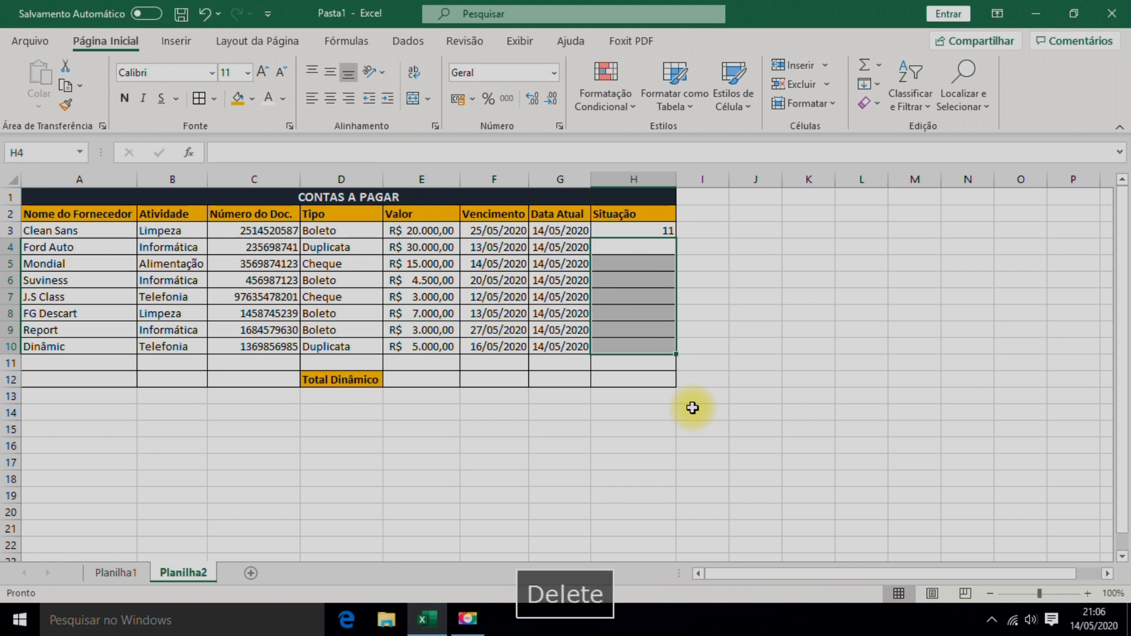
# Append &" Dias" to the F3-G3 false result in H3's SE formula, with a space before Dias.
pyautogui.click(641, 229)
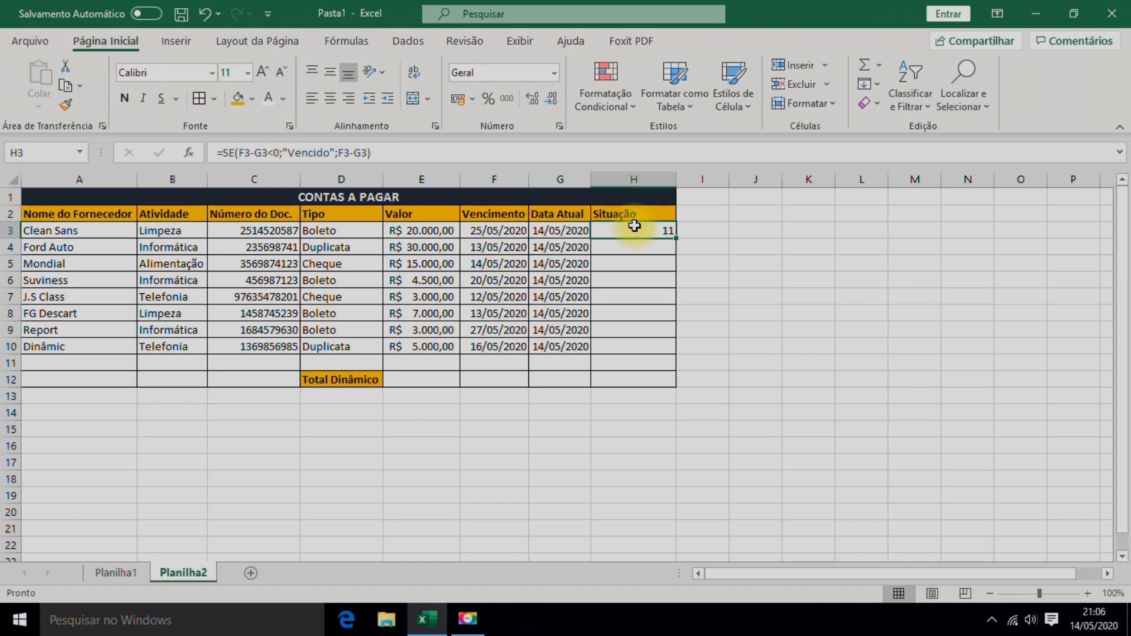
pyautogui.click(389, 152)
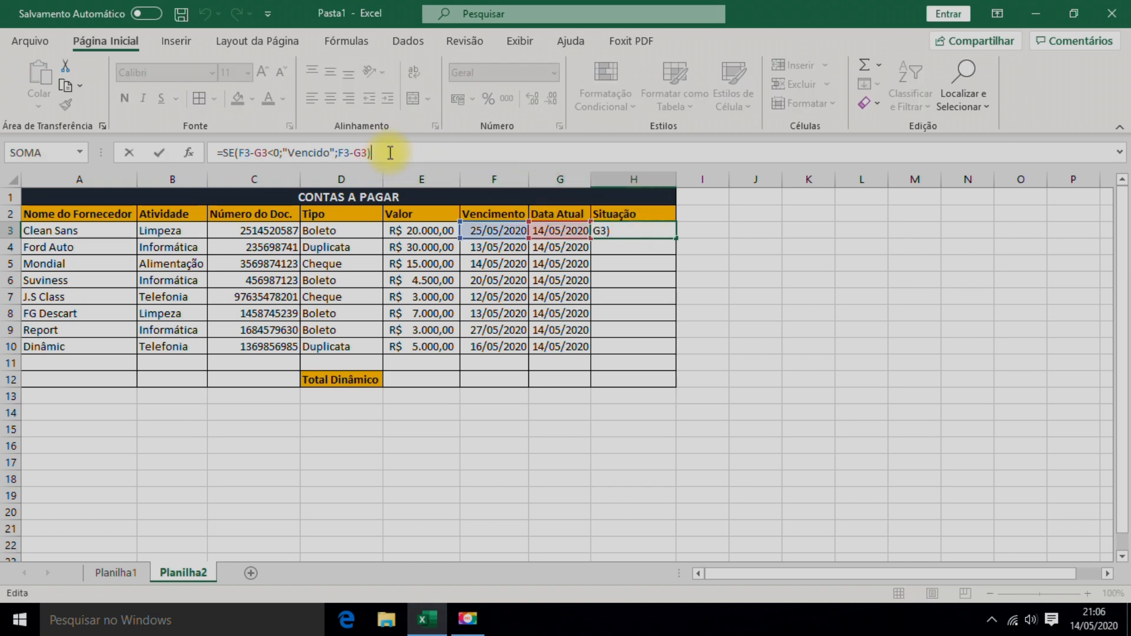
pyautogui.press('BackSpace')
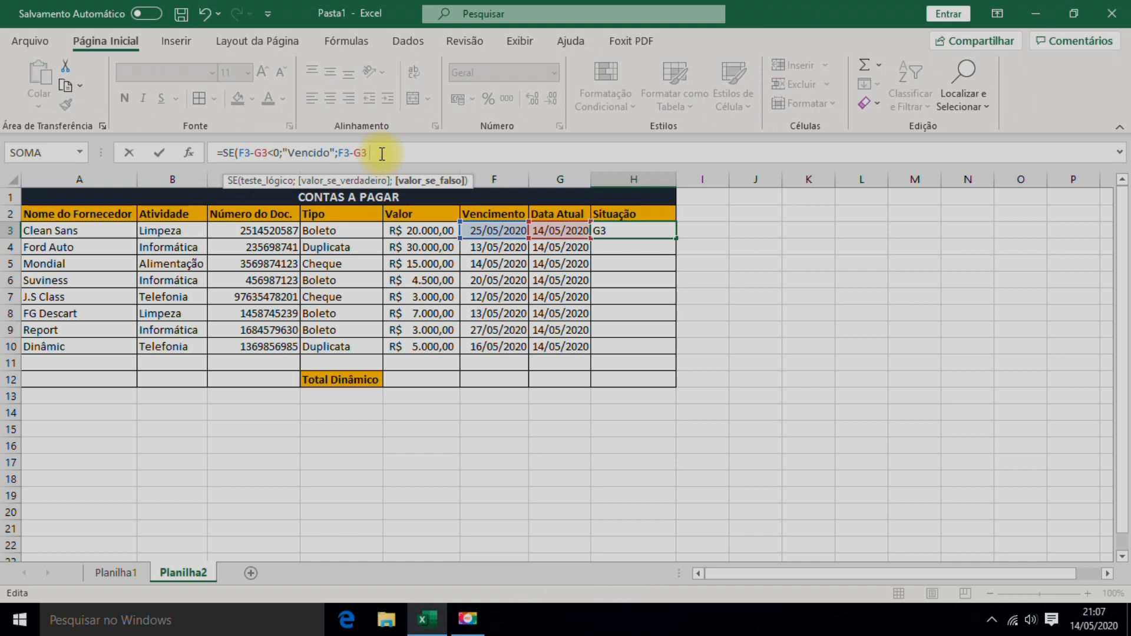
pyautogui.write('&')
pyautogui.write('"Di')
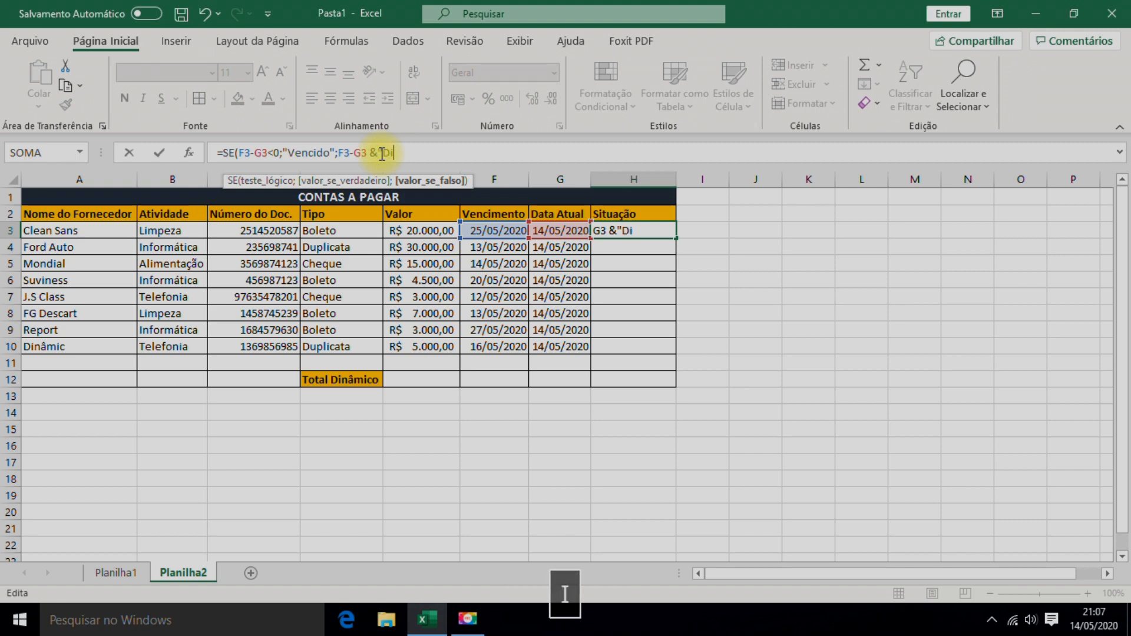
pyautogui.write('as"')
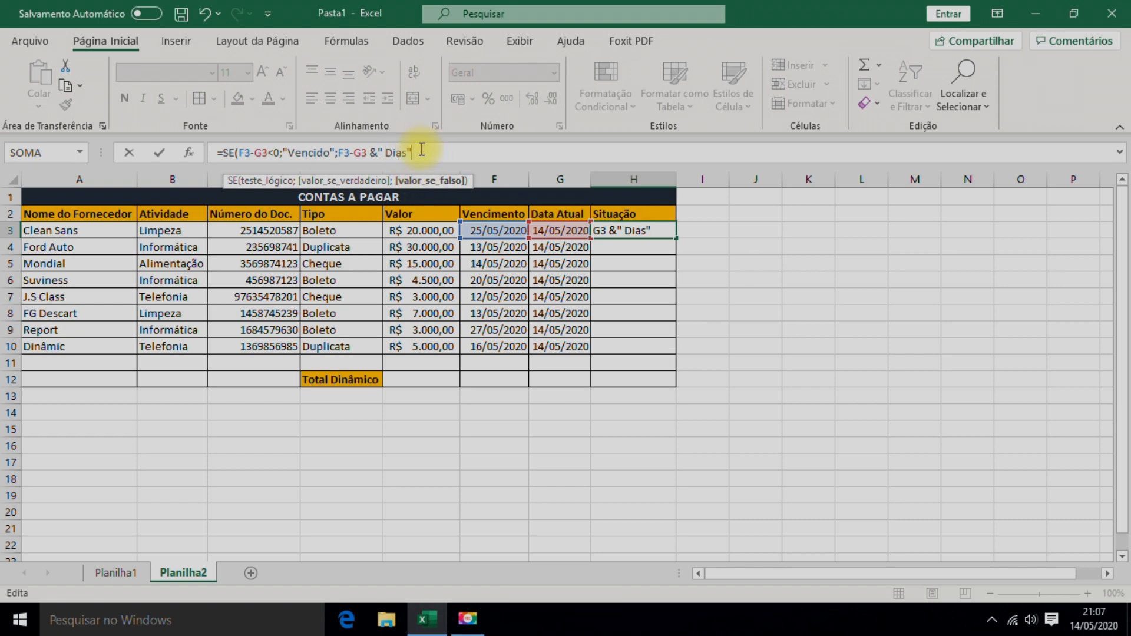
pyautogui.write(')')
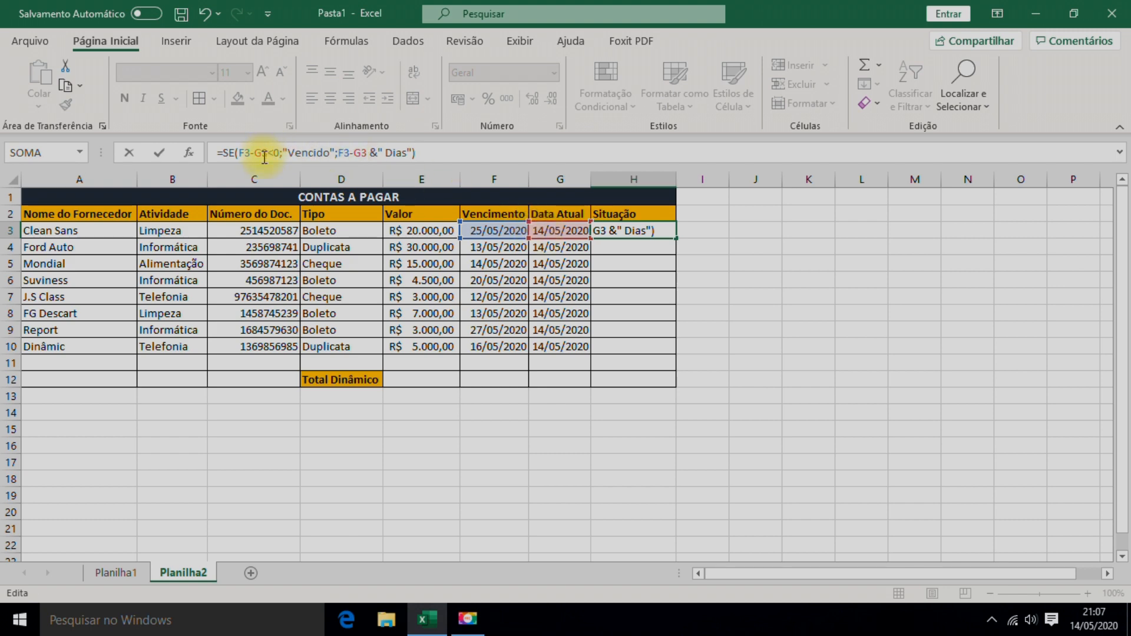
pyautogui.click(337, 154)
pyautogui.write(';')
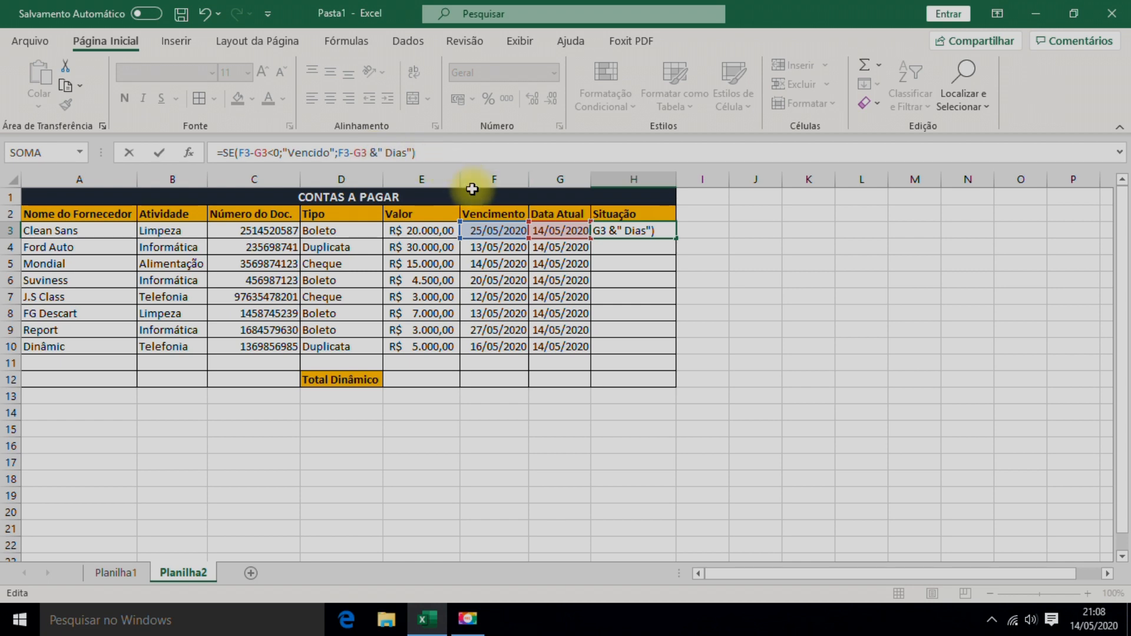
pyautogui.press('Return')
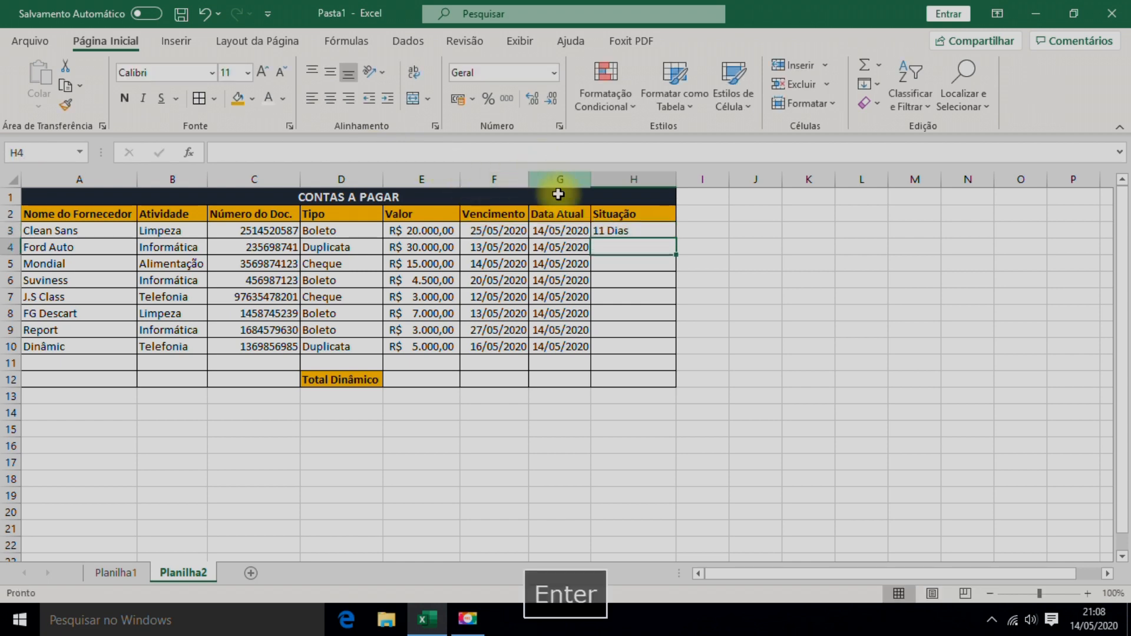
# Remove the space before Dias inside the quoted text of H3's formula.
pyautogui.click(619, 227)
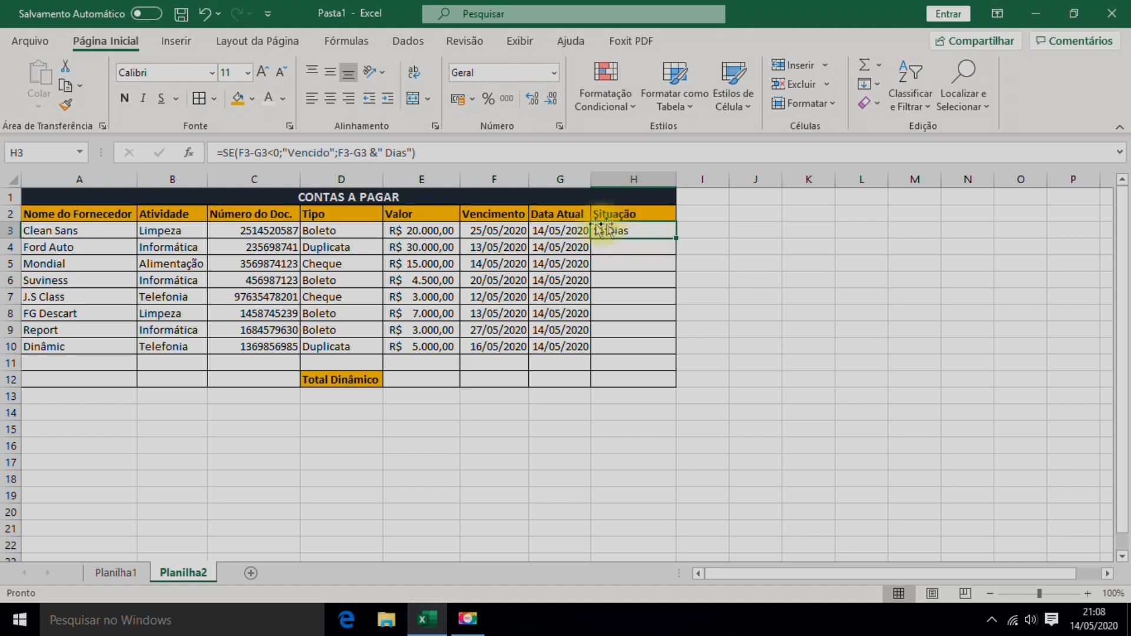
pyautogui.click(386, 152)
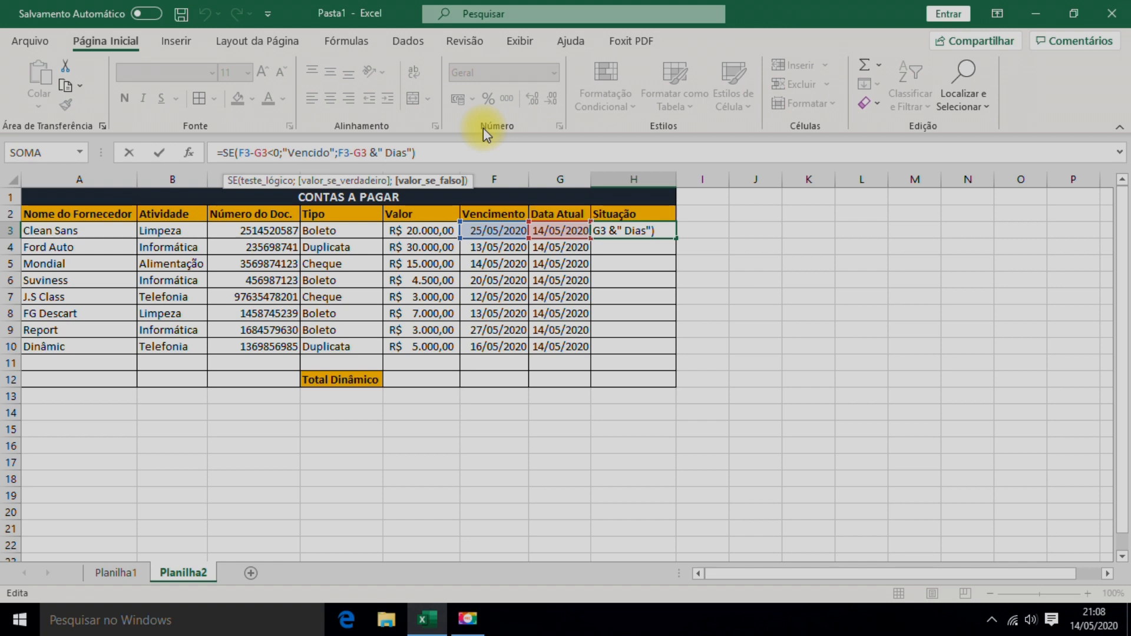
pyautogui.press('BackSpace')
pyautogui.press('Return')
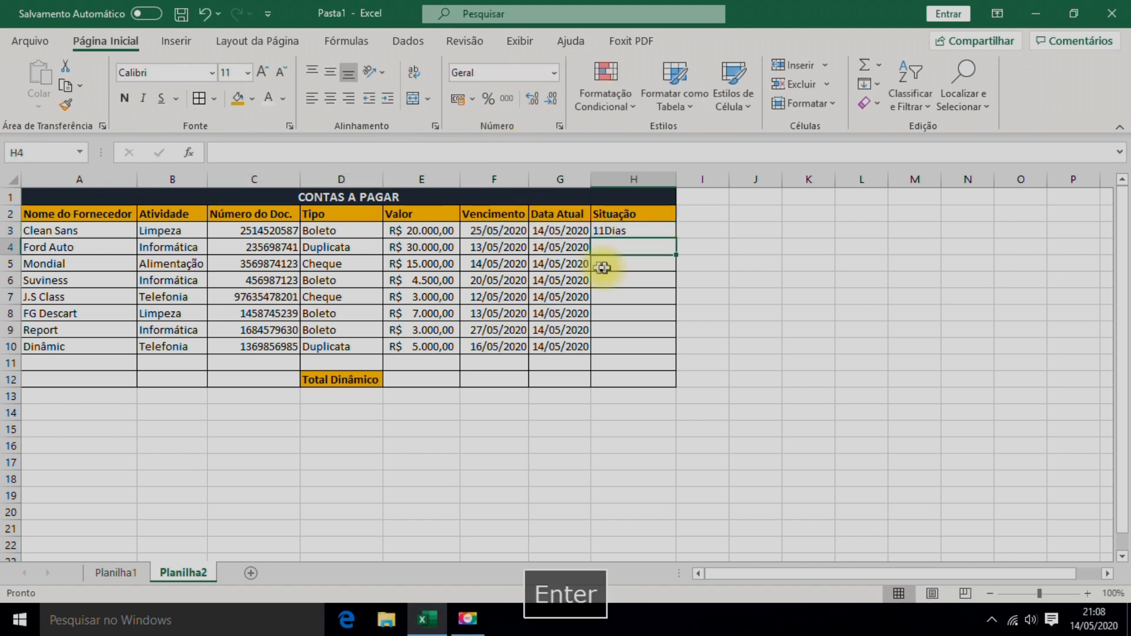
# Restore the space before Dias in H3's formula so the quoted text reads " Dias", and reselect H3.
pyautogui.click(627, 230)
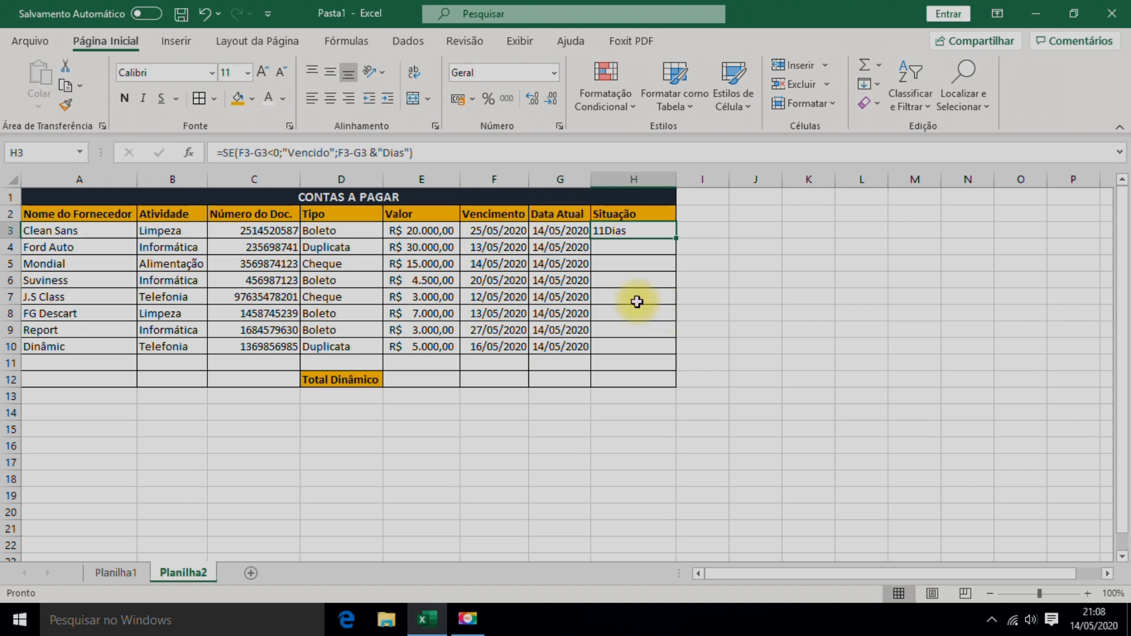
pyautogui.click(383, 155)
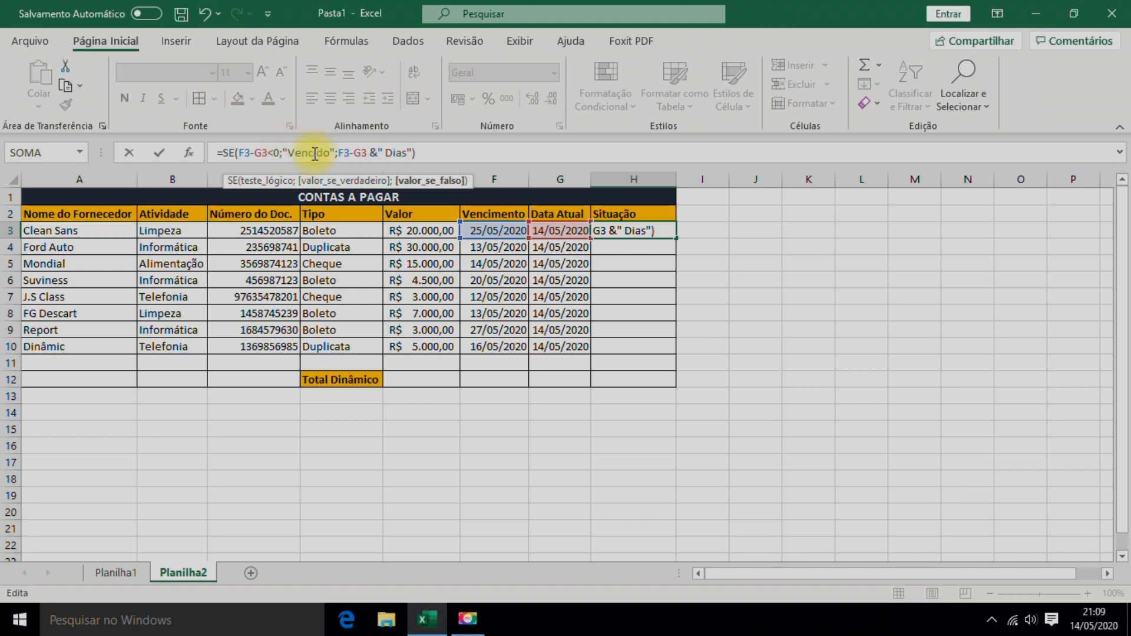
pyautogui.click(417, 153)
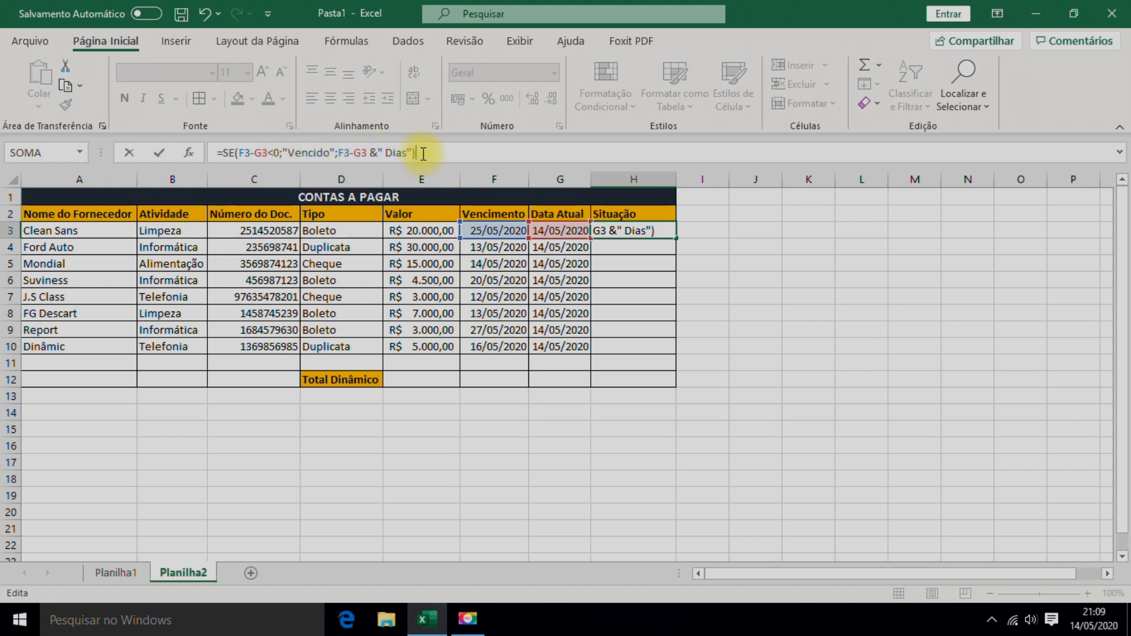
pyautogui.press('Return')
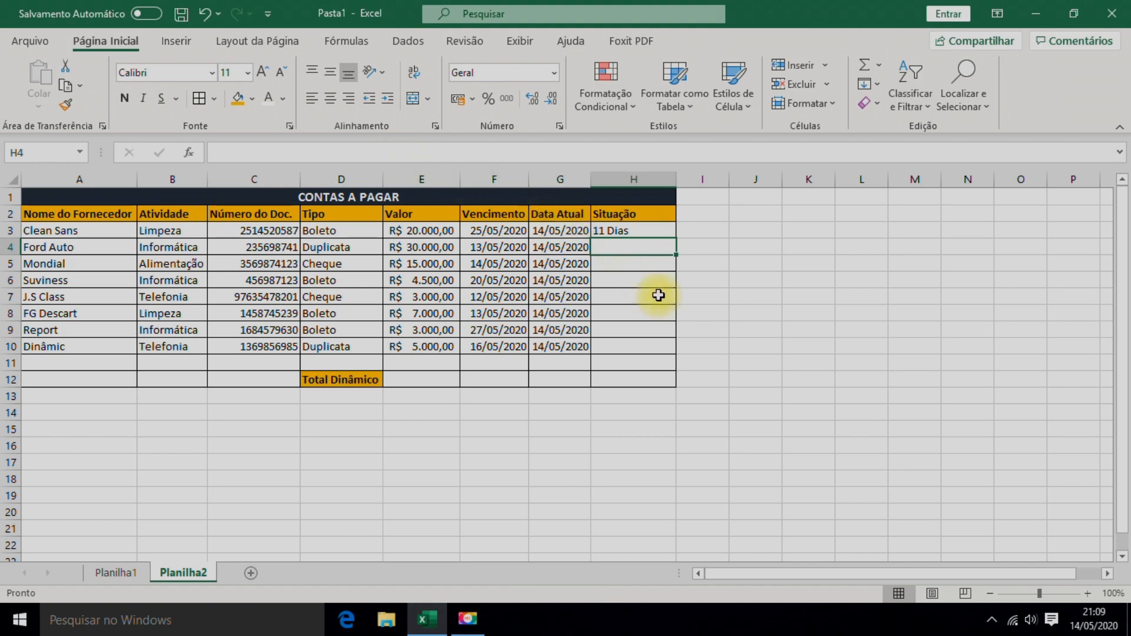
pyautogui.click(617, 231)
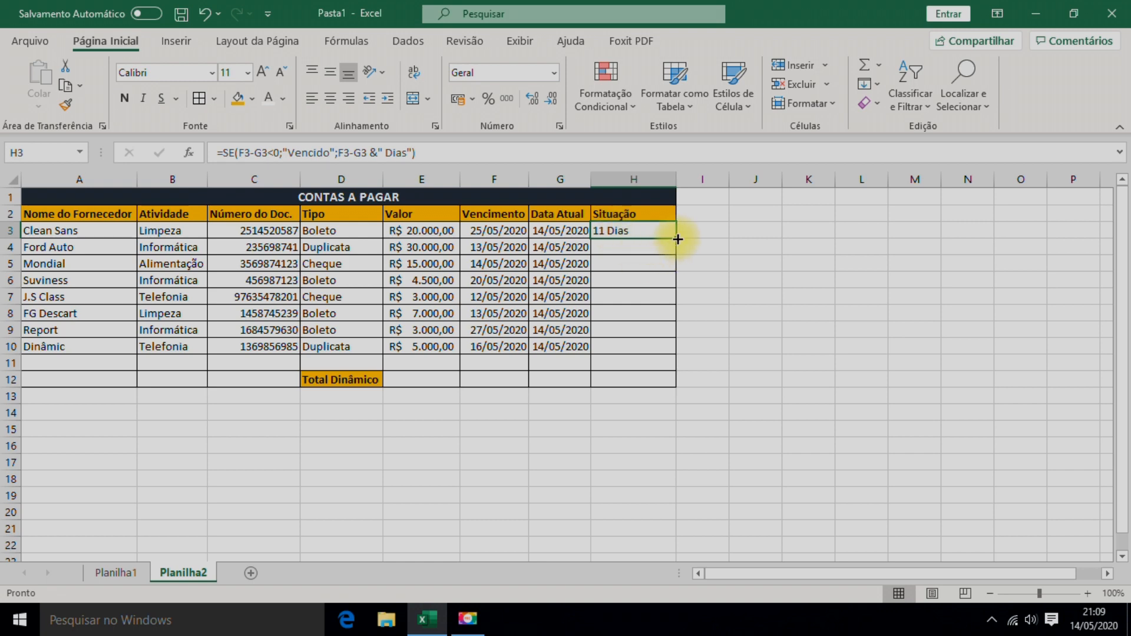
# Fill the Situação formula from H3 down through H10 and review the filled cells.
pyautogui.moveTo(677, 239); pyautogui.dragTo(674, 349)
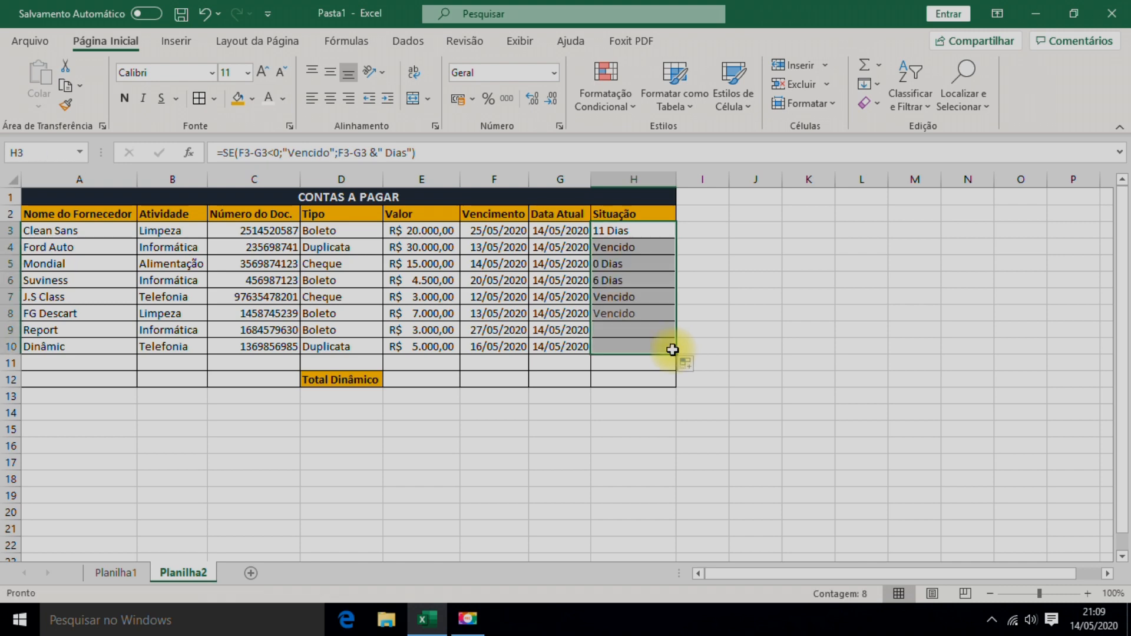
pyautogui.click(679, 417)
pyautogui.click(619, 233)
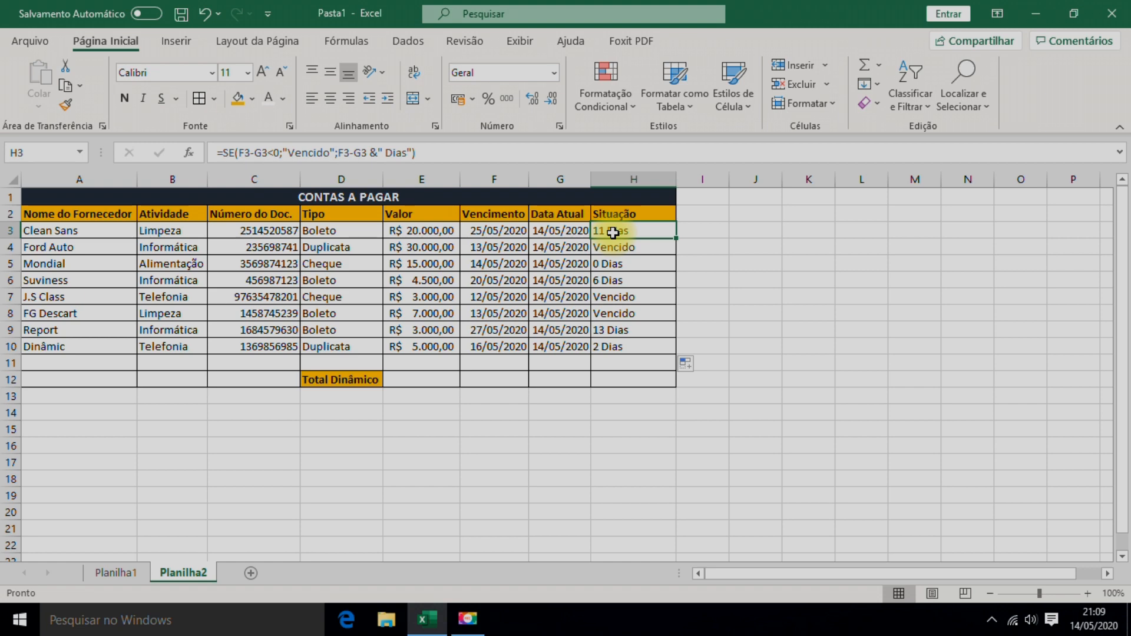
pyautogui.click(627, 248)
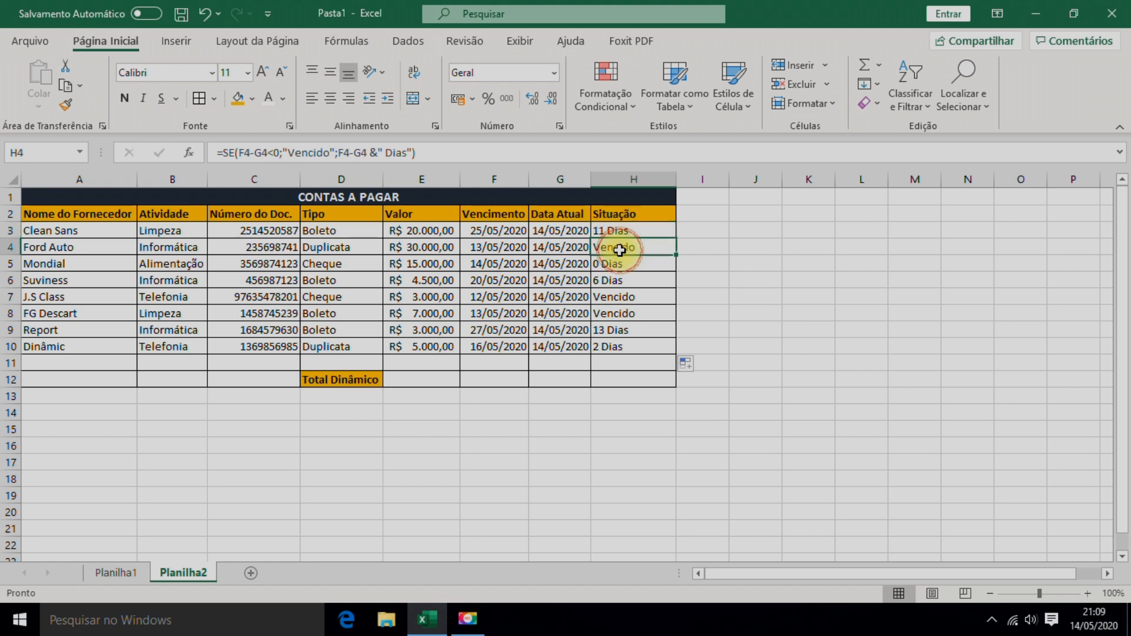
pyautogui.click(629, 263)
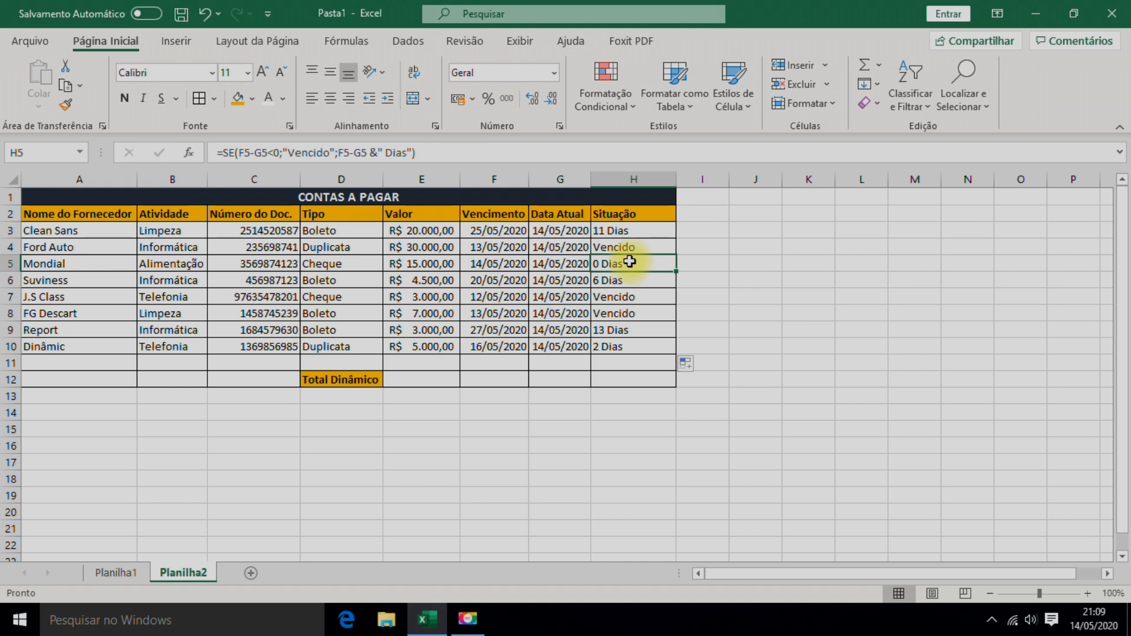
pyautogui.click(645, 282)
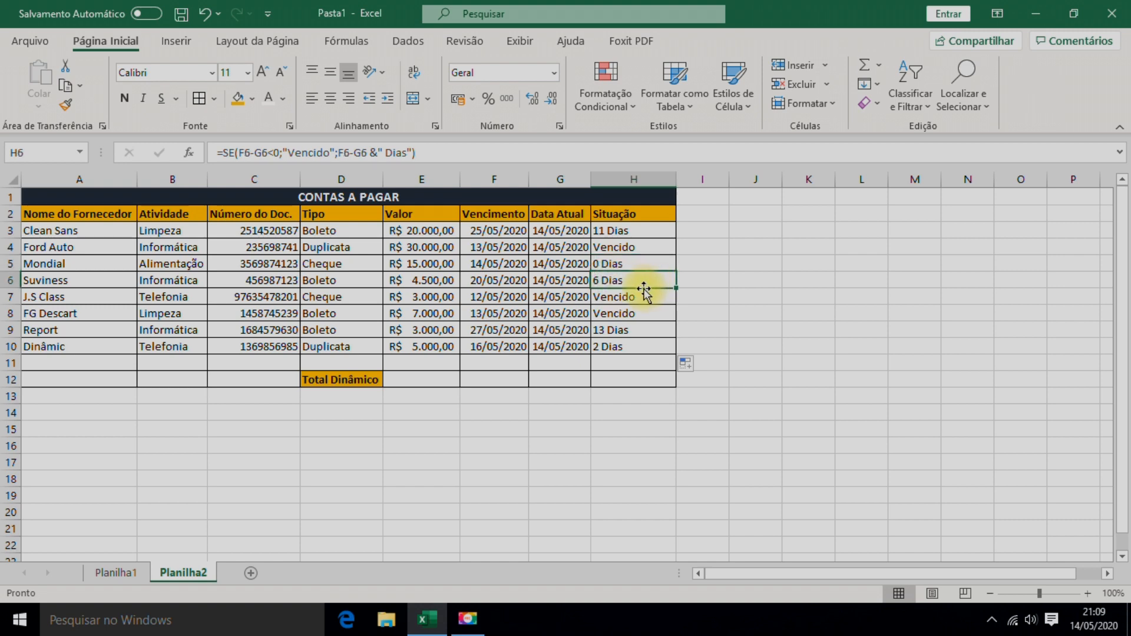
pyautogui.click(622, 330)
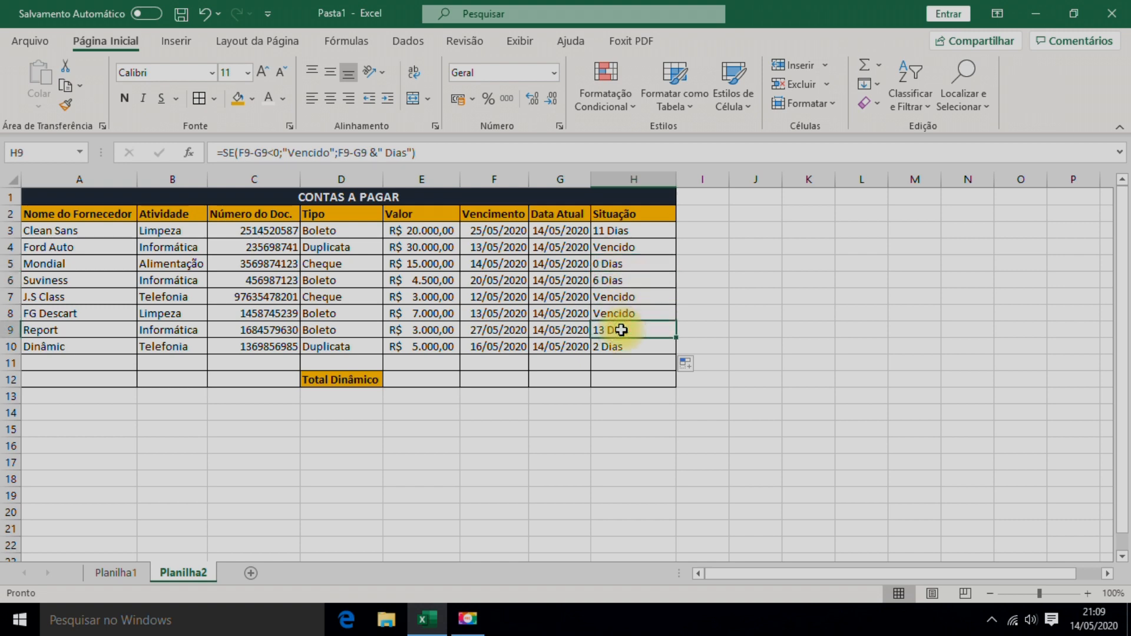
pyautogui.click(617, 231)
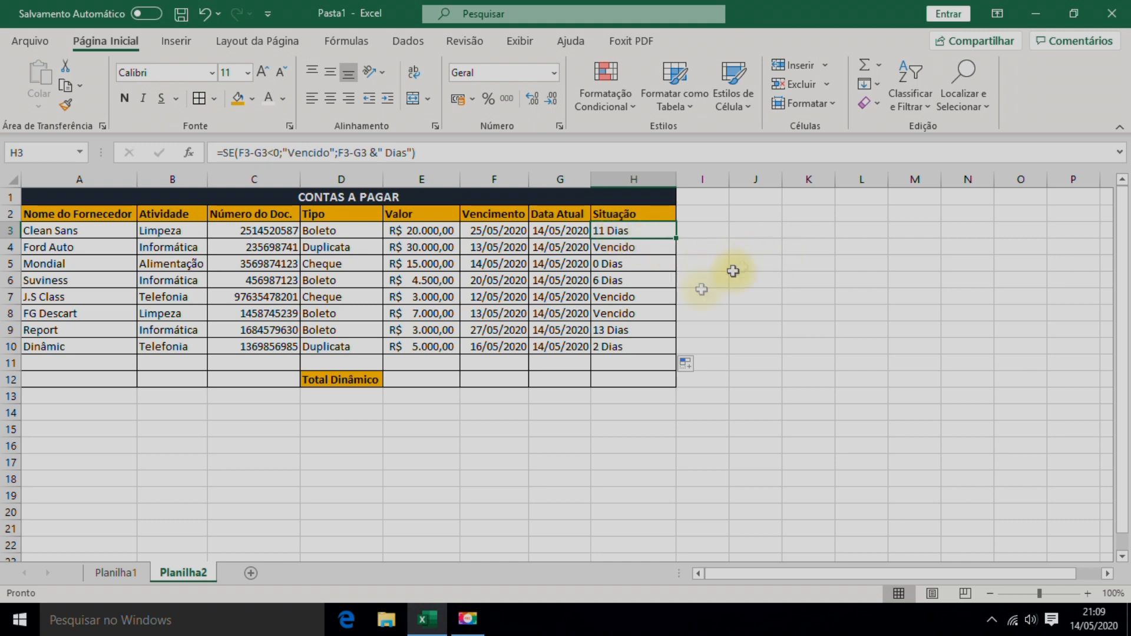
# Clear the Data Atual dates from G3:G10.
pyautogui.moveTo(553, 230); pyautogui.dragTo(559, 347)
pyautogui.press('Delete')
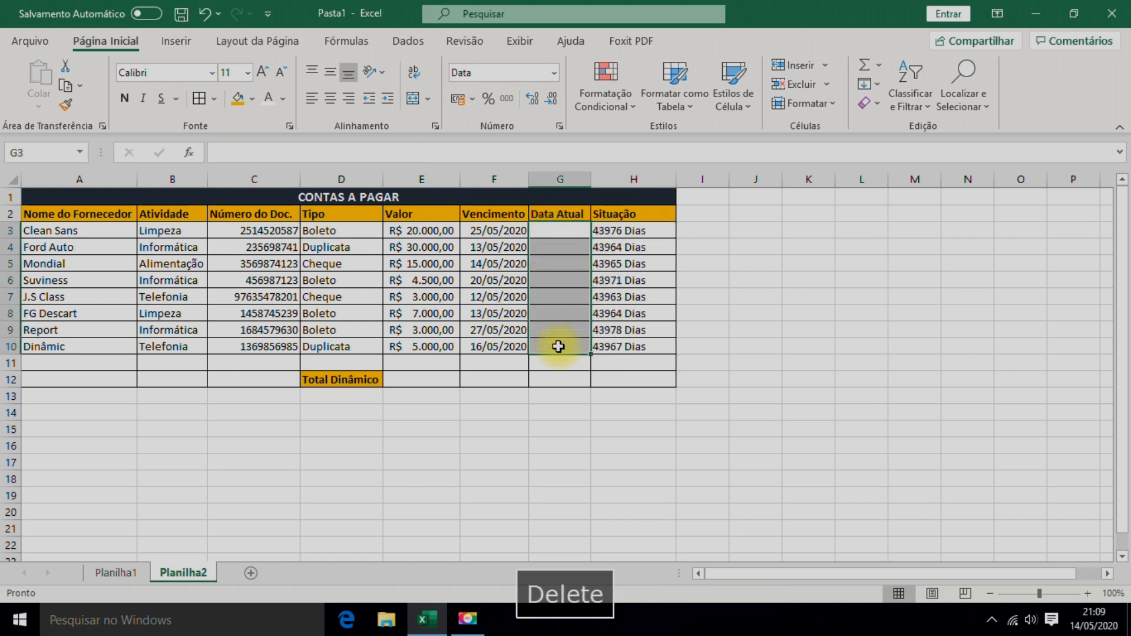
pyautogui.click(526, 443)
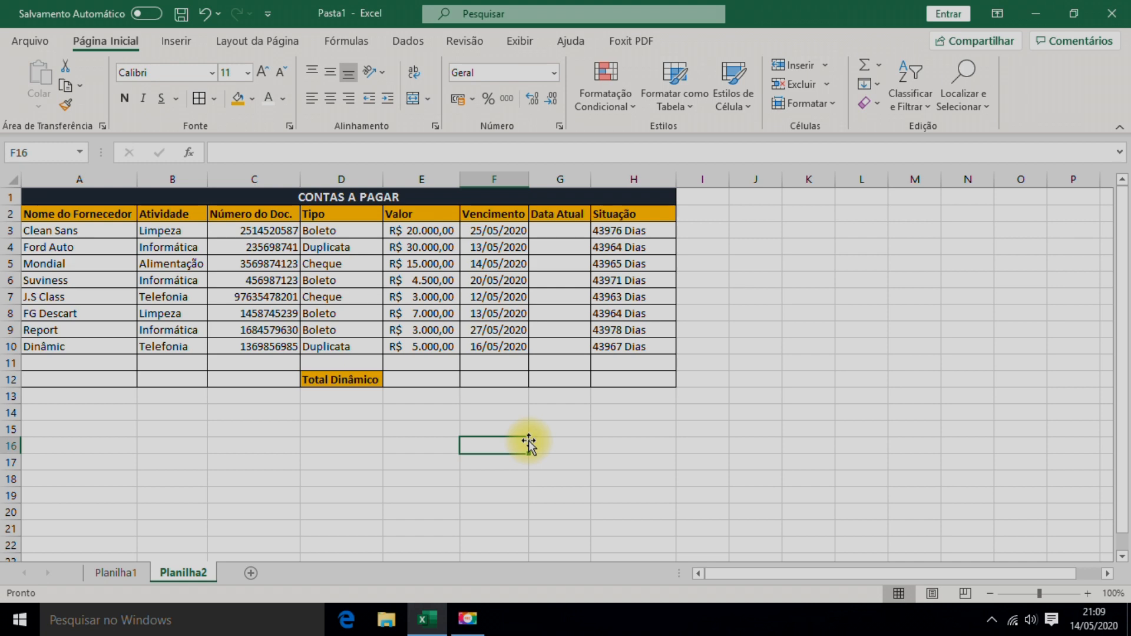
# Enter the formula =HOJE() in G3 under Data Atual and check it in the cell.
pyautogui.click(540, 230)
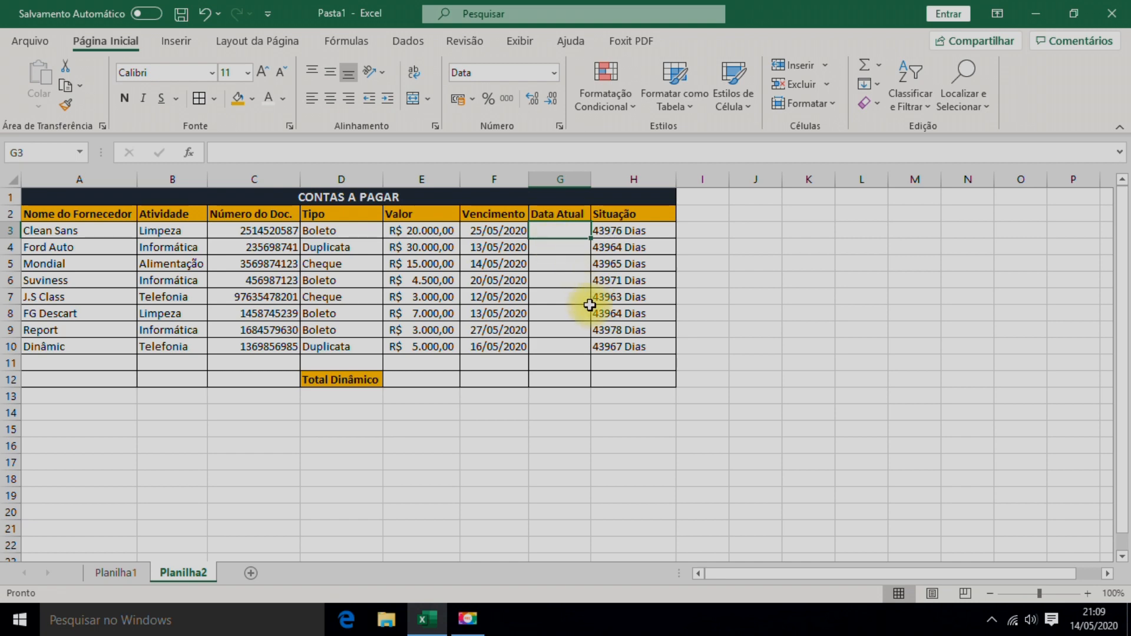
pyautogui.write('=')
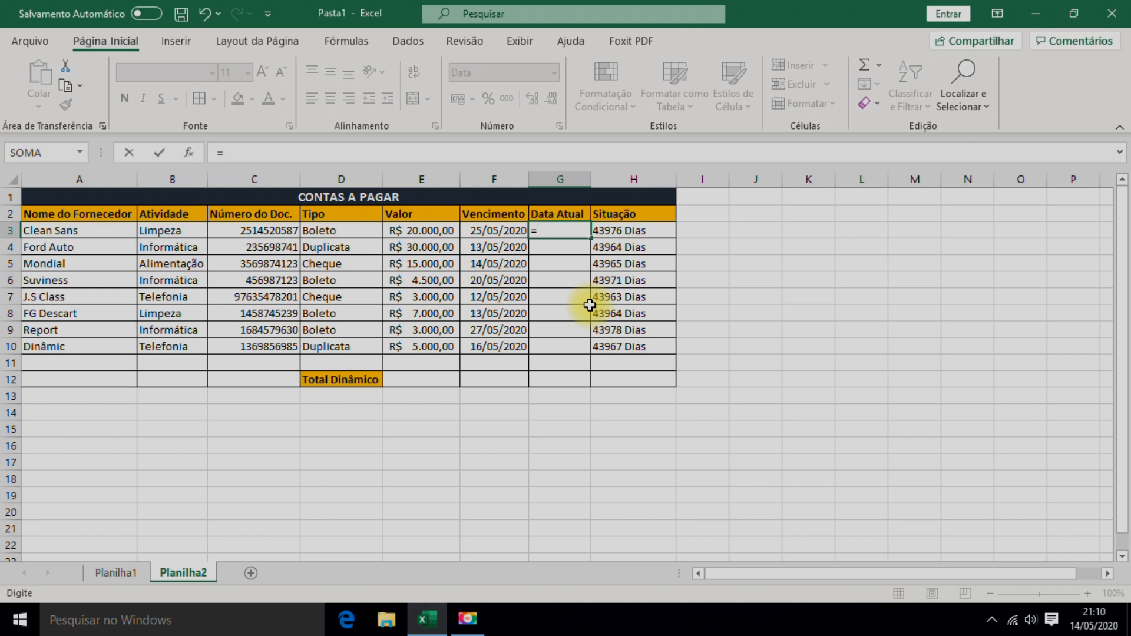
pyautogui.write('hoje')
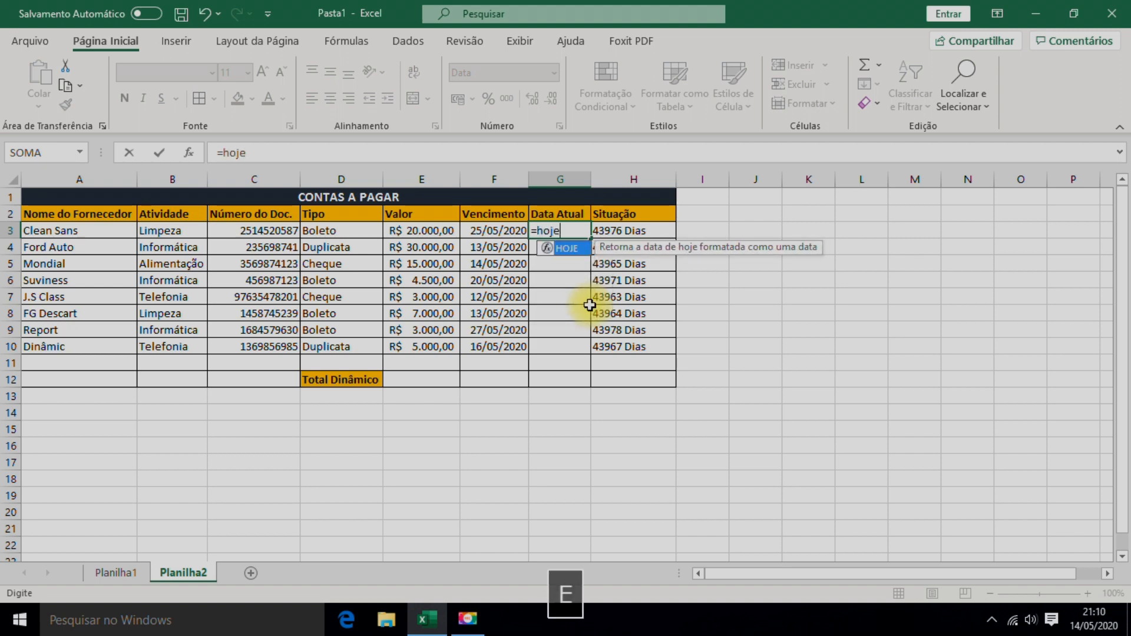
pyautogui.write('()')
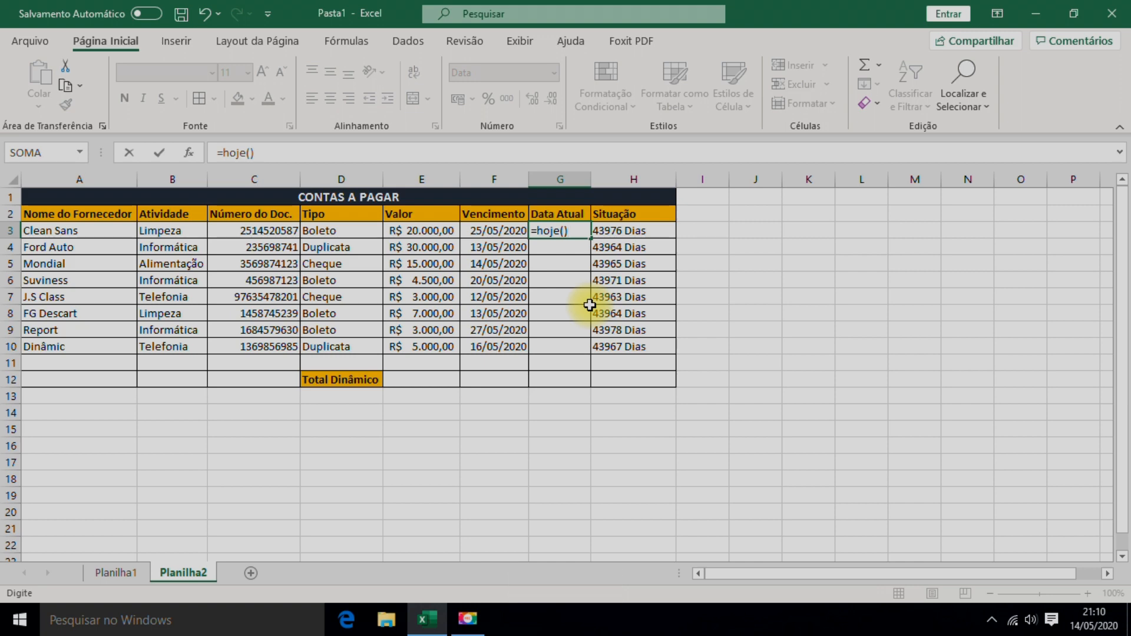
pyautogui.press('Return')
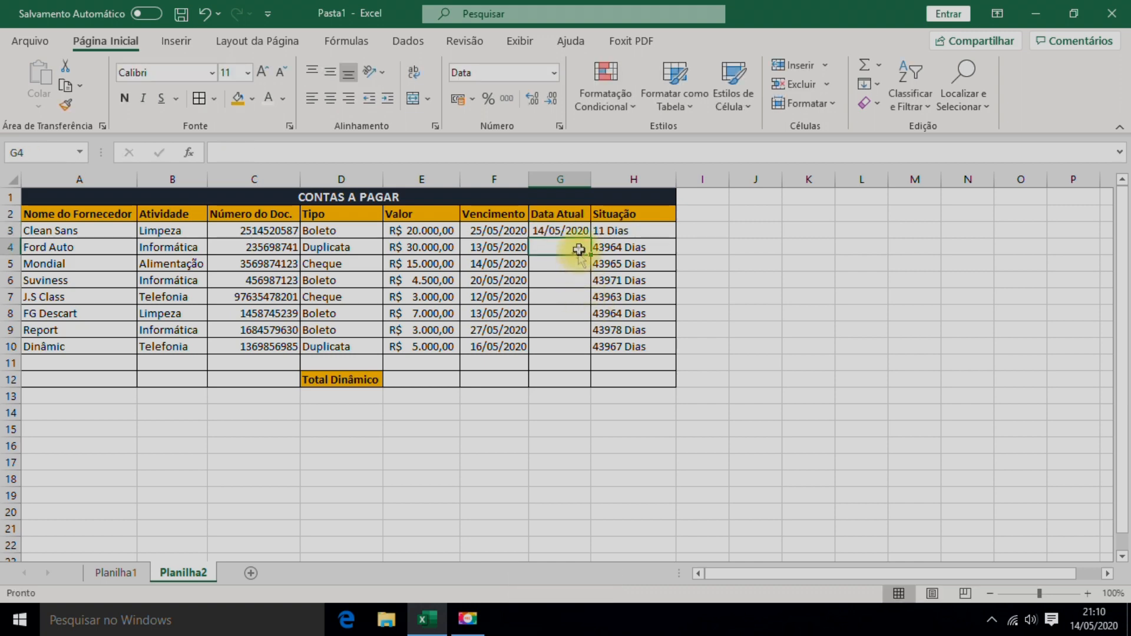
pyautogui.click(574, 231)
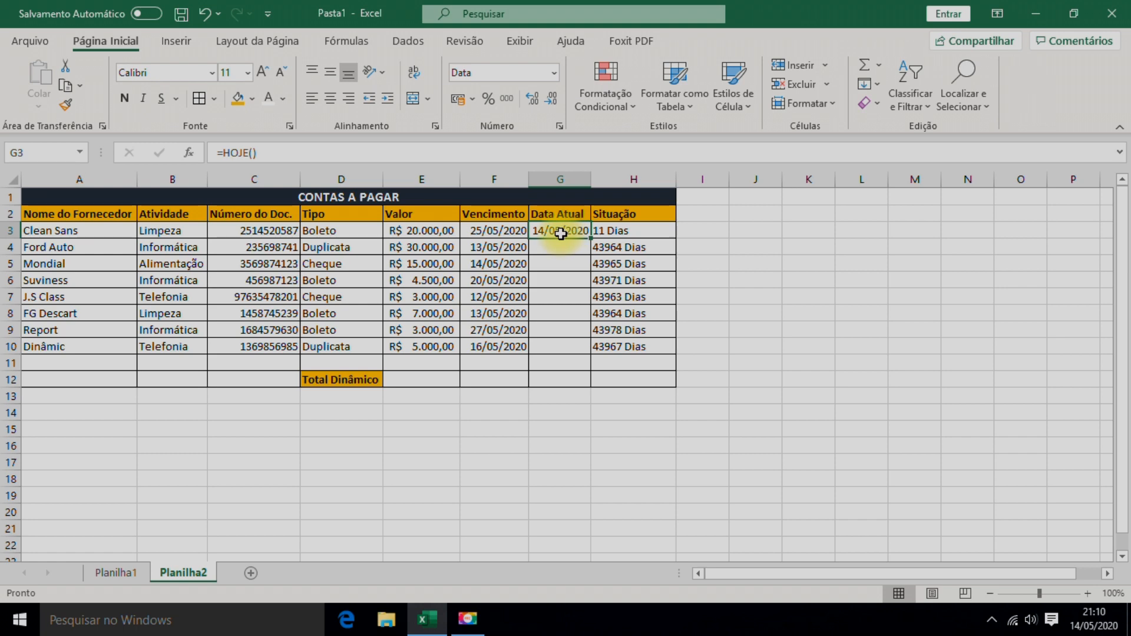
pyautogui.click(562, 253)
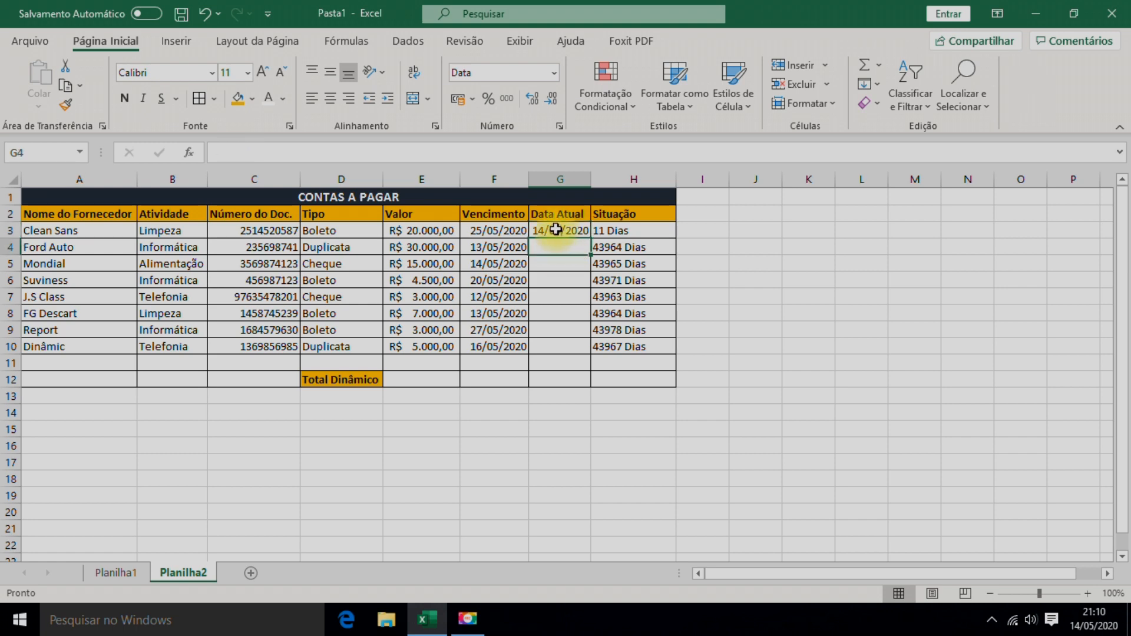
# Fill the =HOJE() formula from G3 down through G10 and check the copied cells.
pyautogui.click(556, 229)
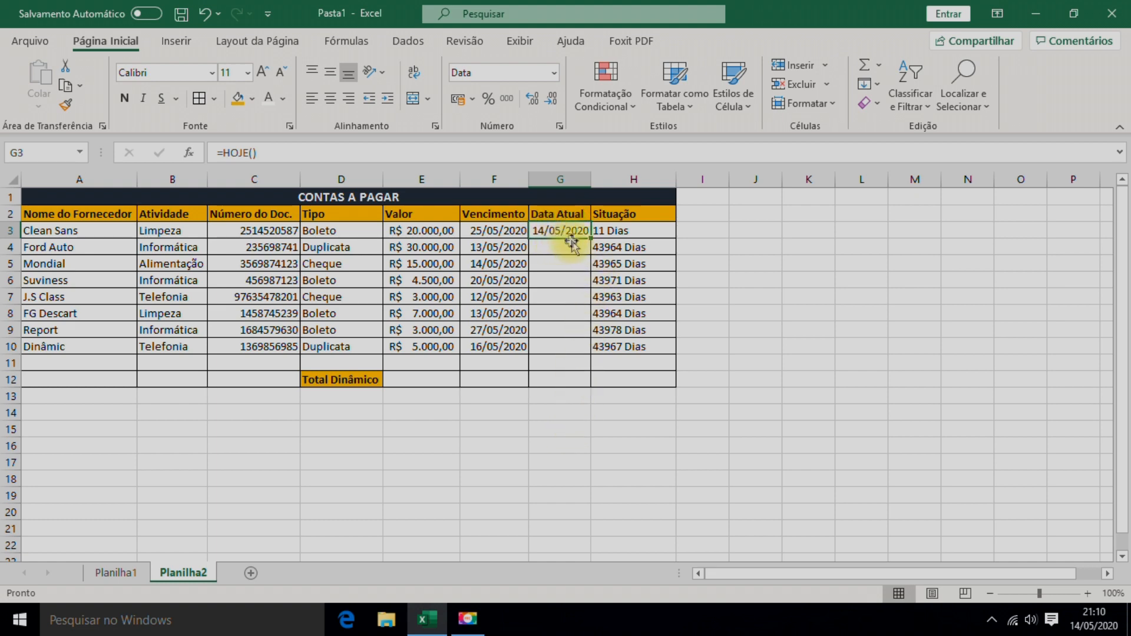
pyautogui.moveTo(590, 239); pyautogui.dragTo(588, 355)
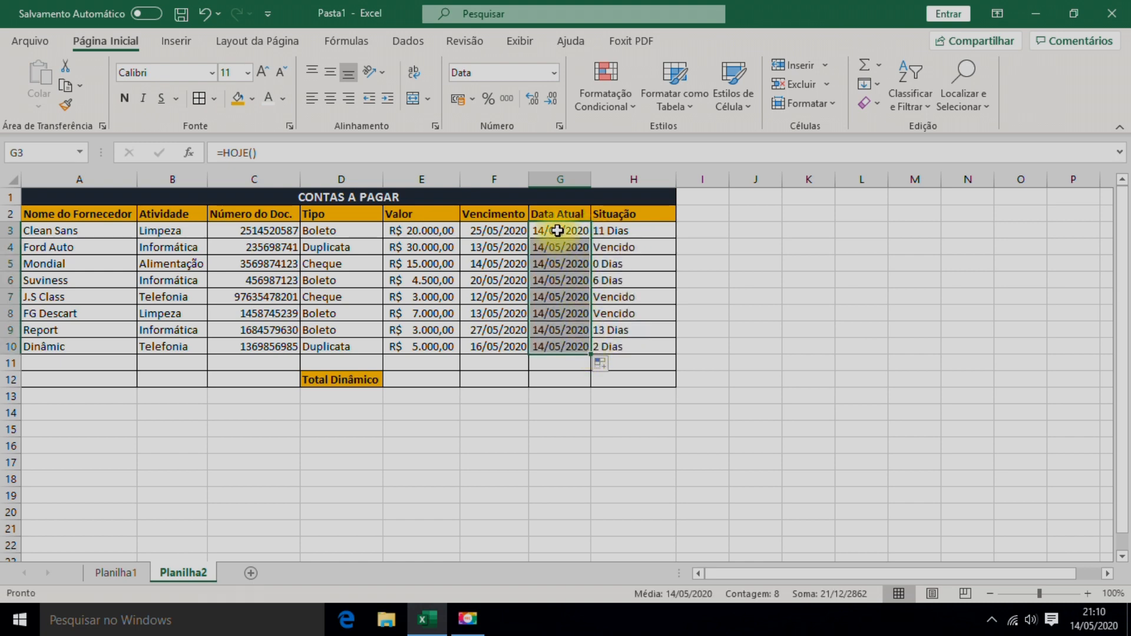
pyautogui.click(578, 440)
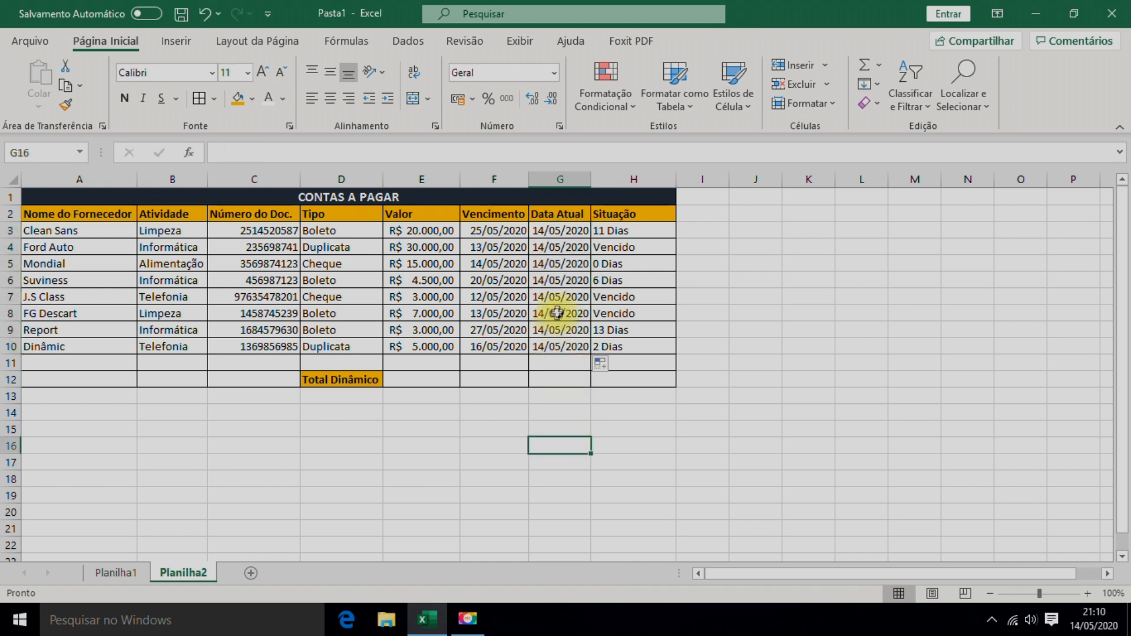
pyautogui.click(554, 251)
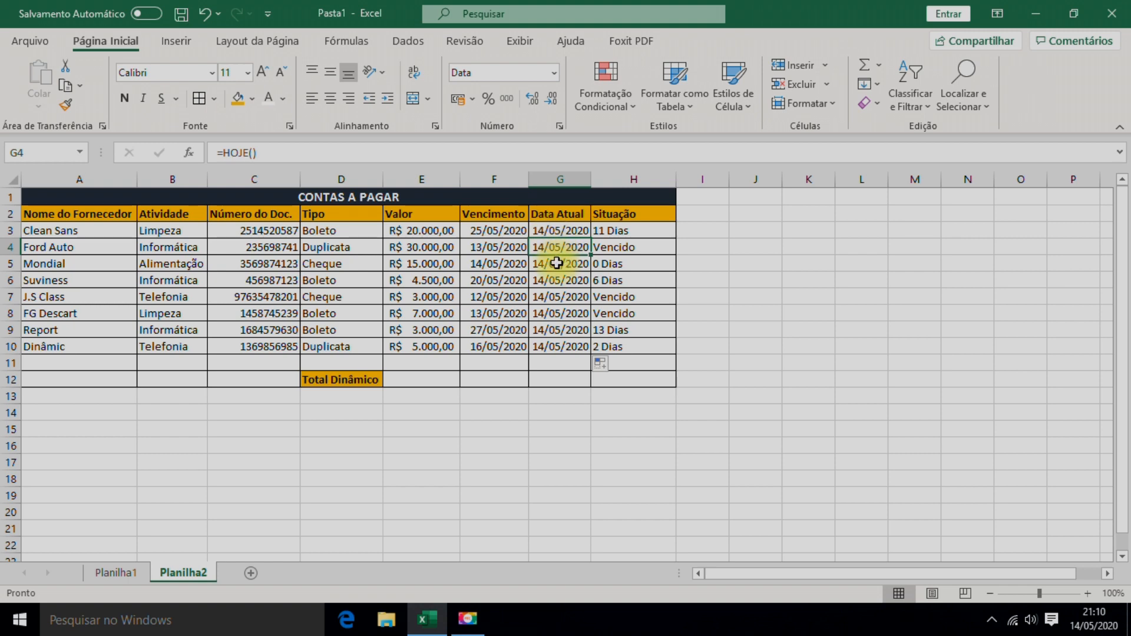
pyautogui.click(557, 231)
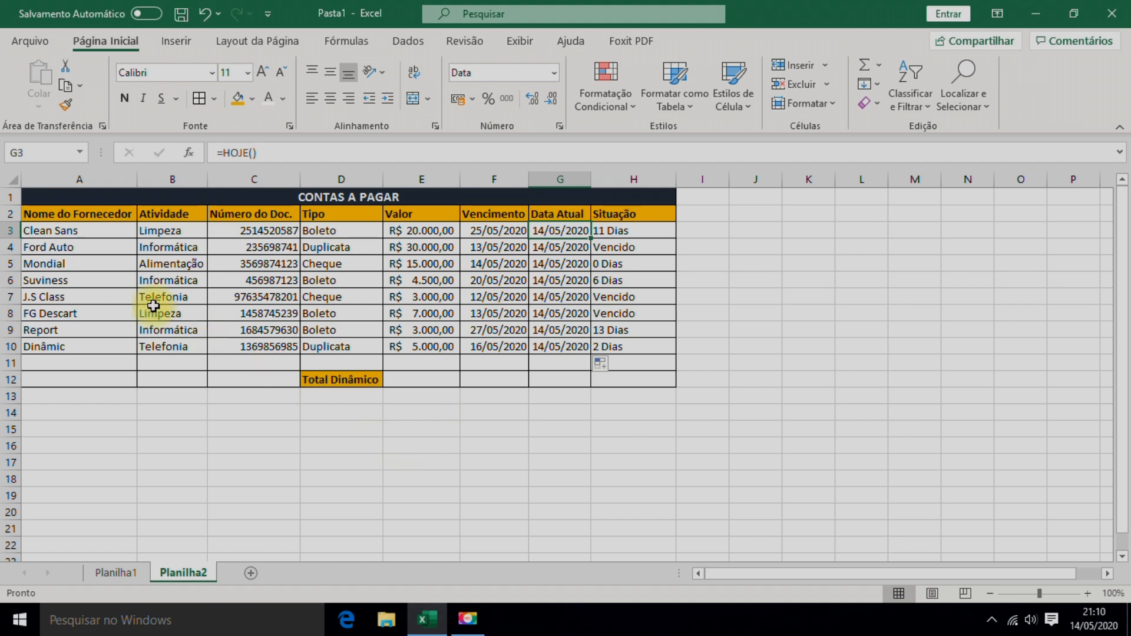
# Add filters to the header row A2:H2, from Nome do Fornecedor to Situação.
pyautogui.moveTo(58, 213); pyautogui.dragTo(598, 218)
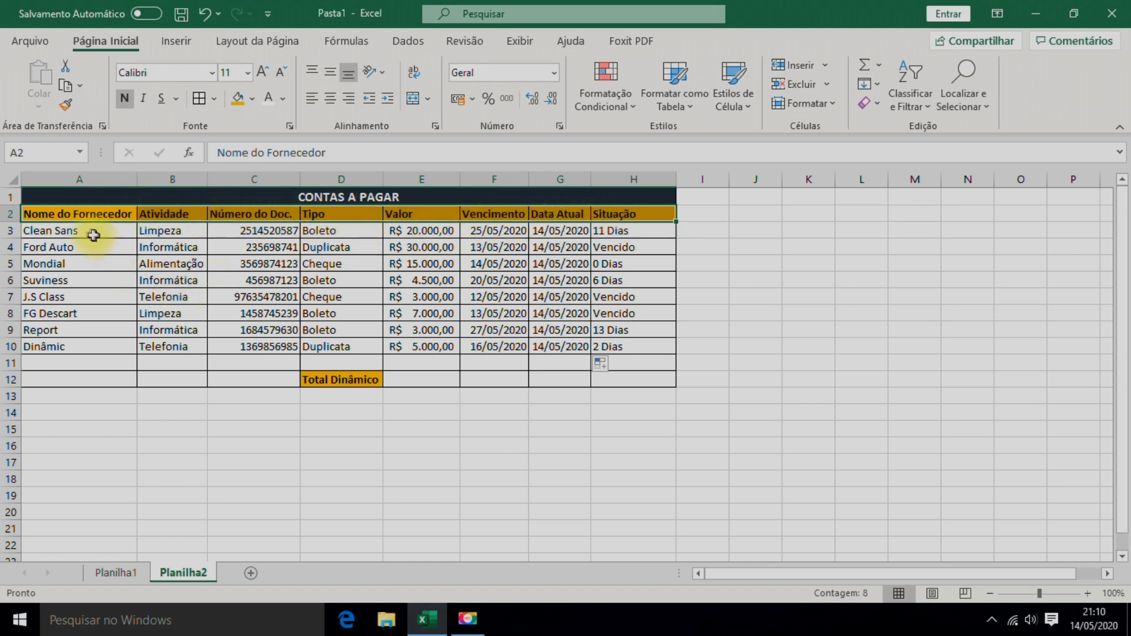
pyautogui.click(48, 214)
pyautogui.moveTo(47, 214); pyautogui.dragTo(650, 214)
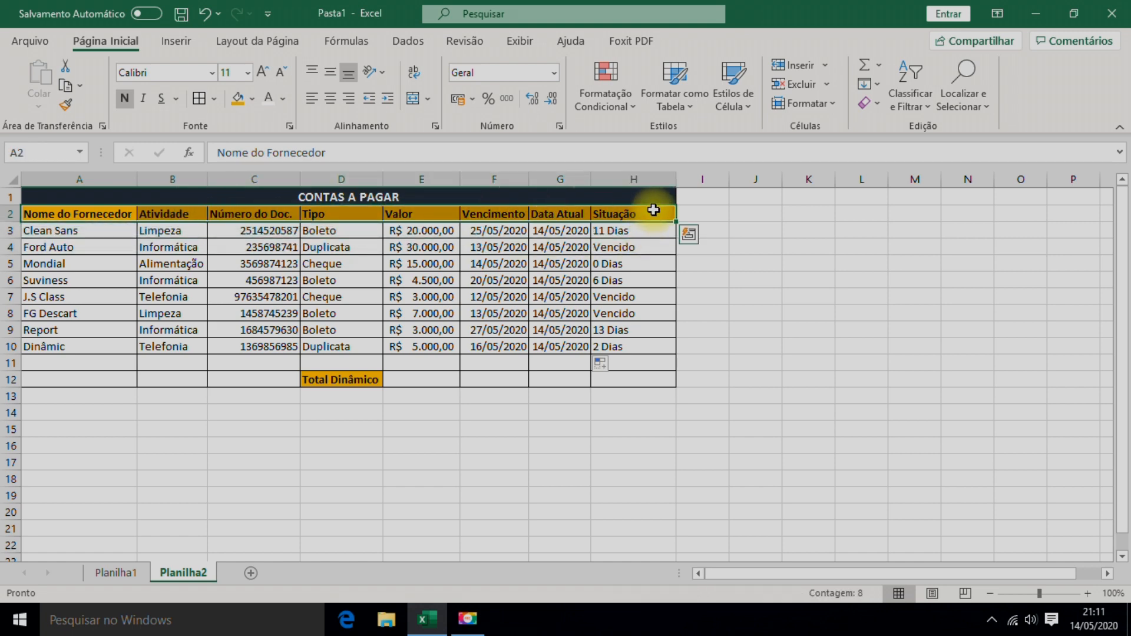
pyautogui.click(922, 109)
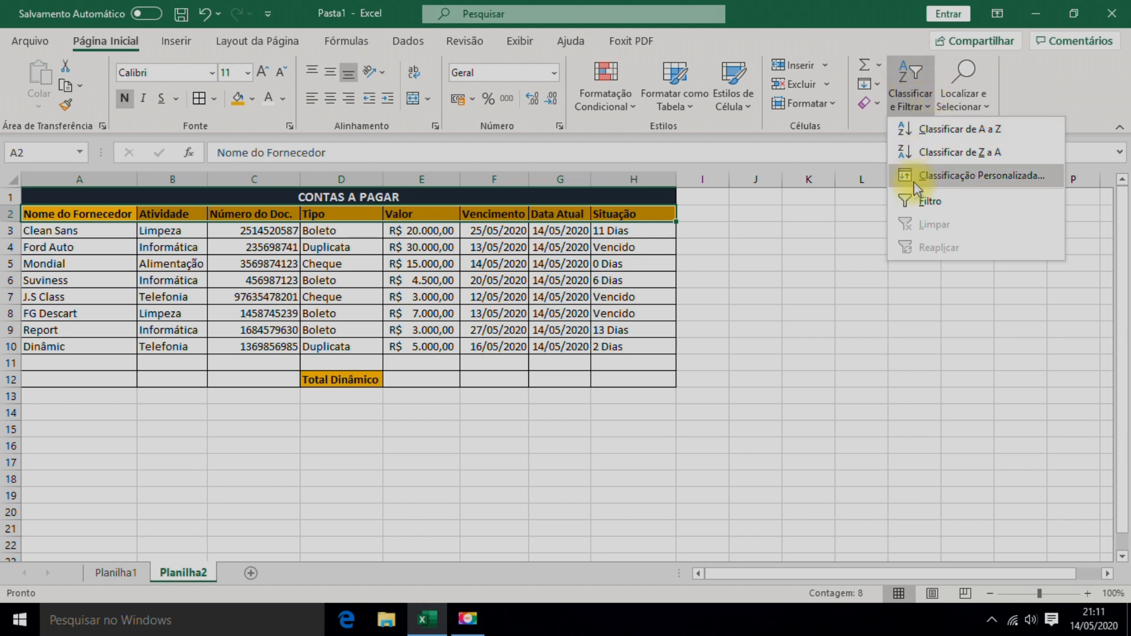
pyautogui.click(924, 207)
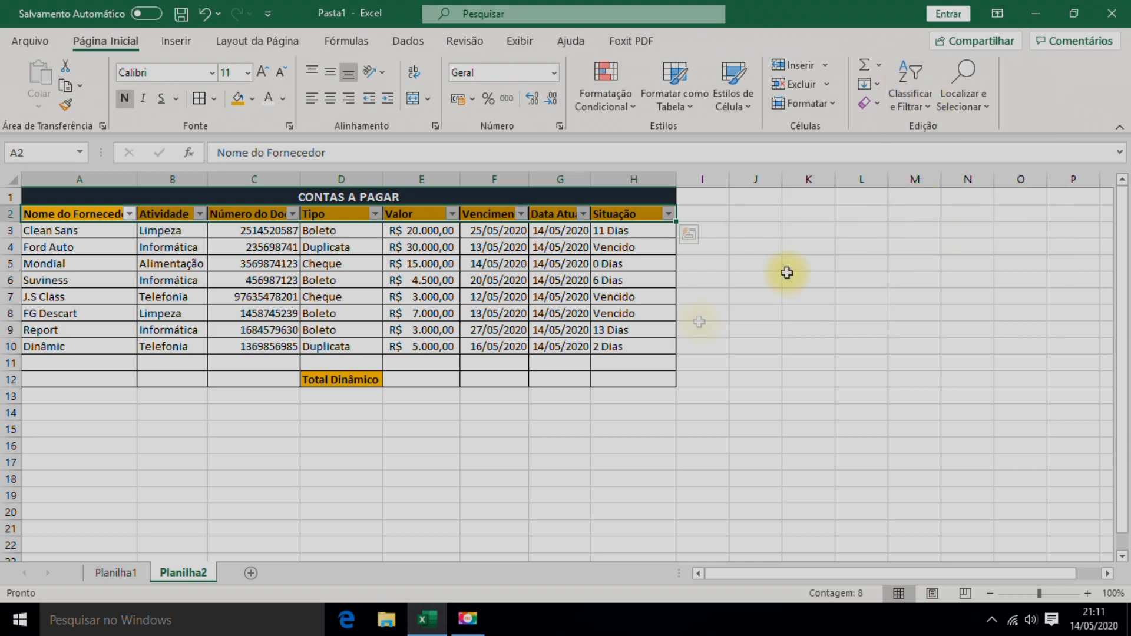
pyautogui.click(475, 470)
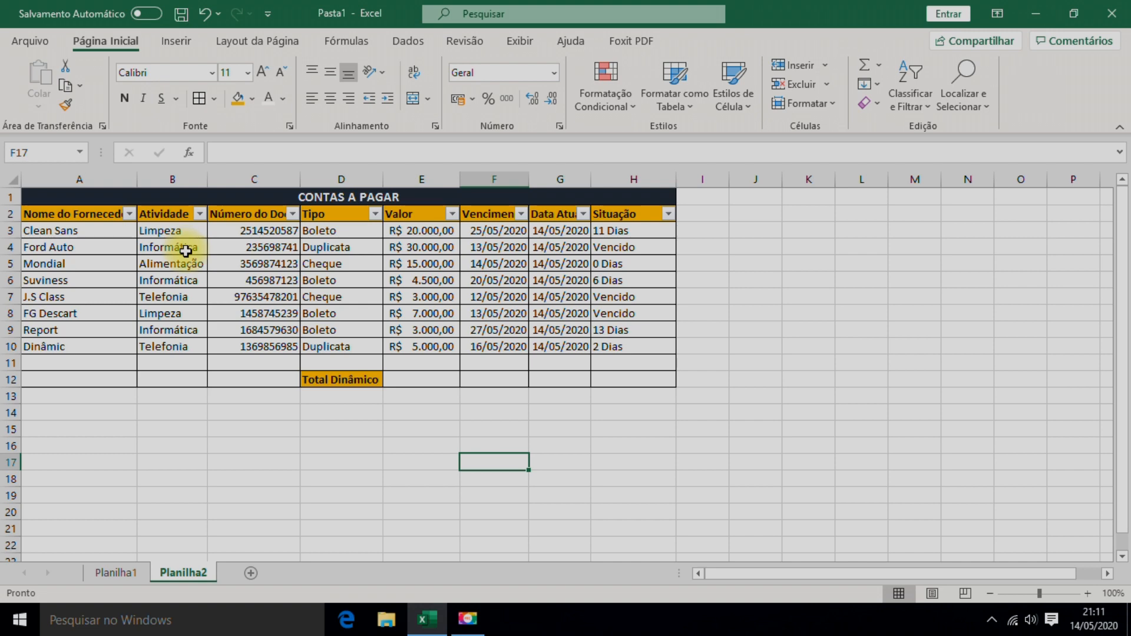
# Filter the Atividade column to show only the Informática rows, and select the Total Dinâmico value cell E12.
pyautogui.click(200, 214)
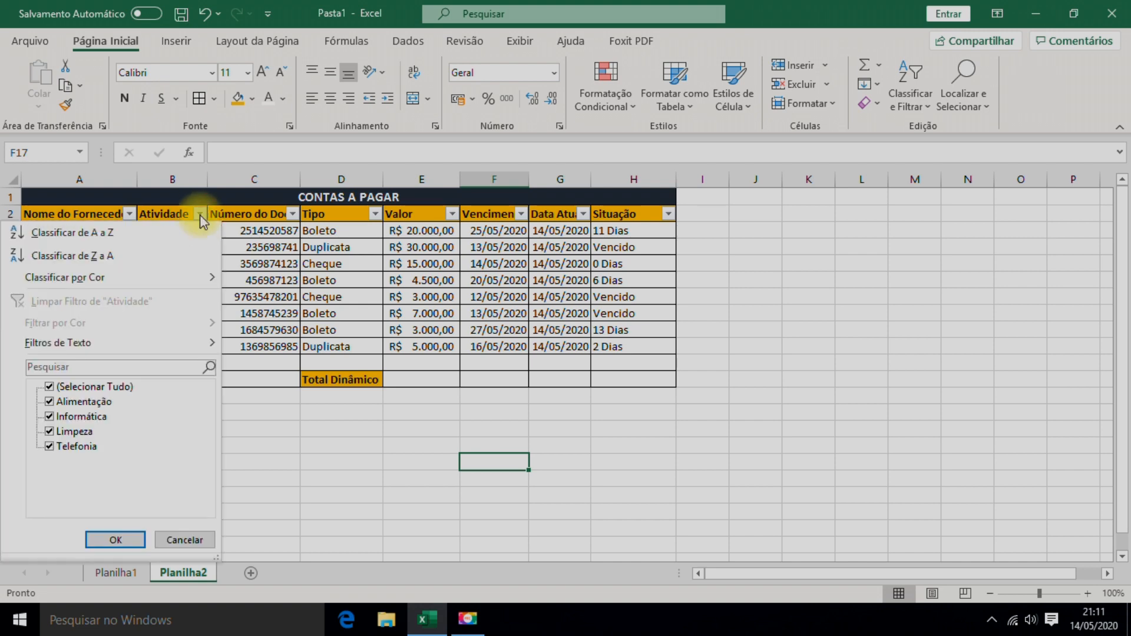
pyautogui.click(51, 387)
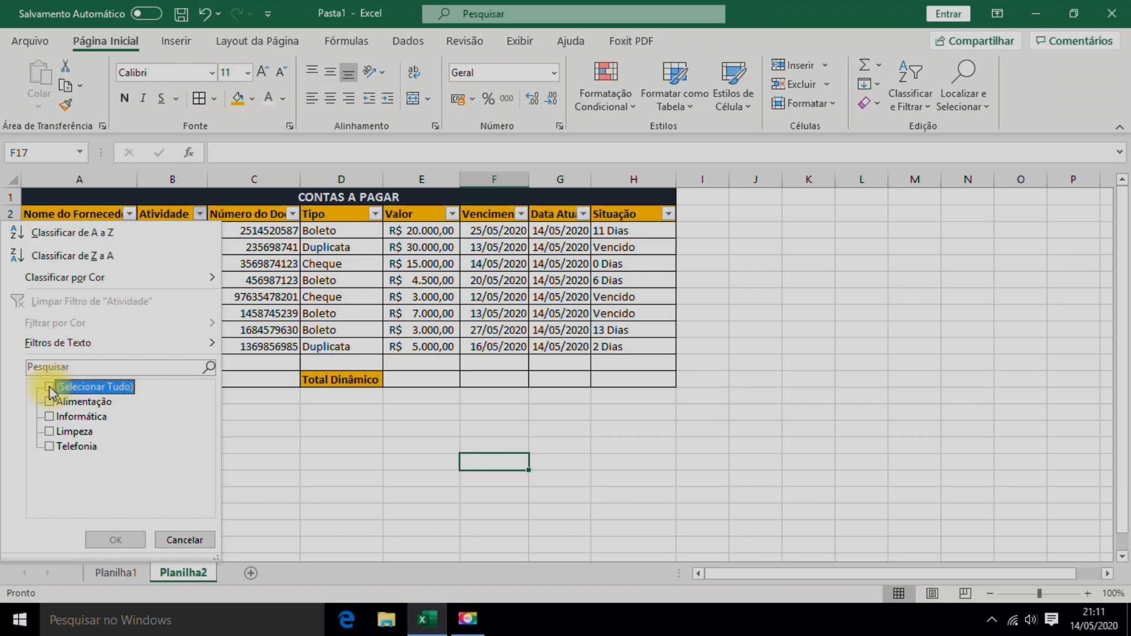
pyautogui.click(50, 417)
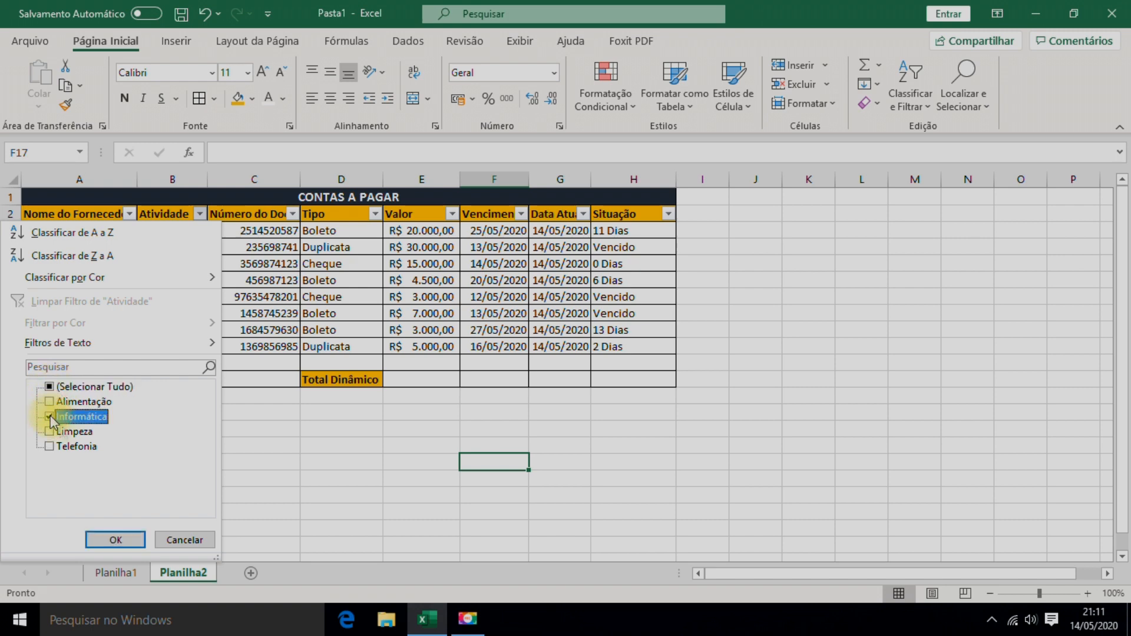
pyautogui.click(120, 539)
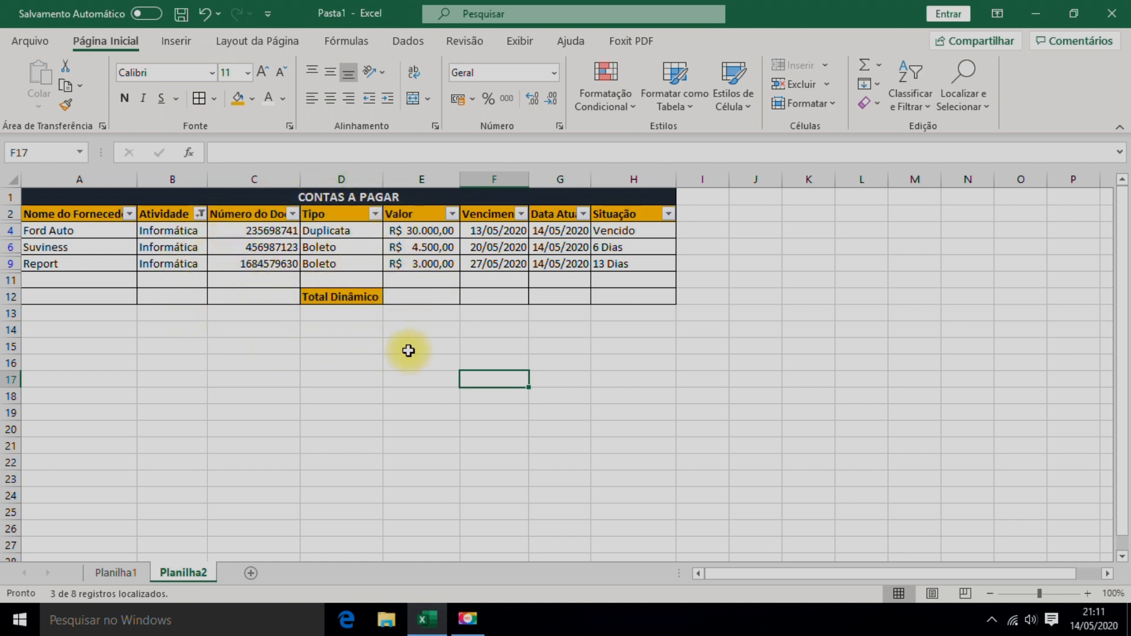
pyautogui.click(419, 297)
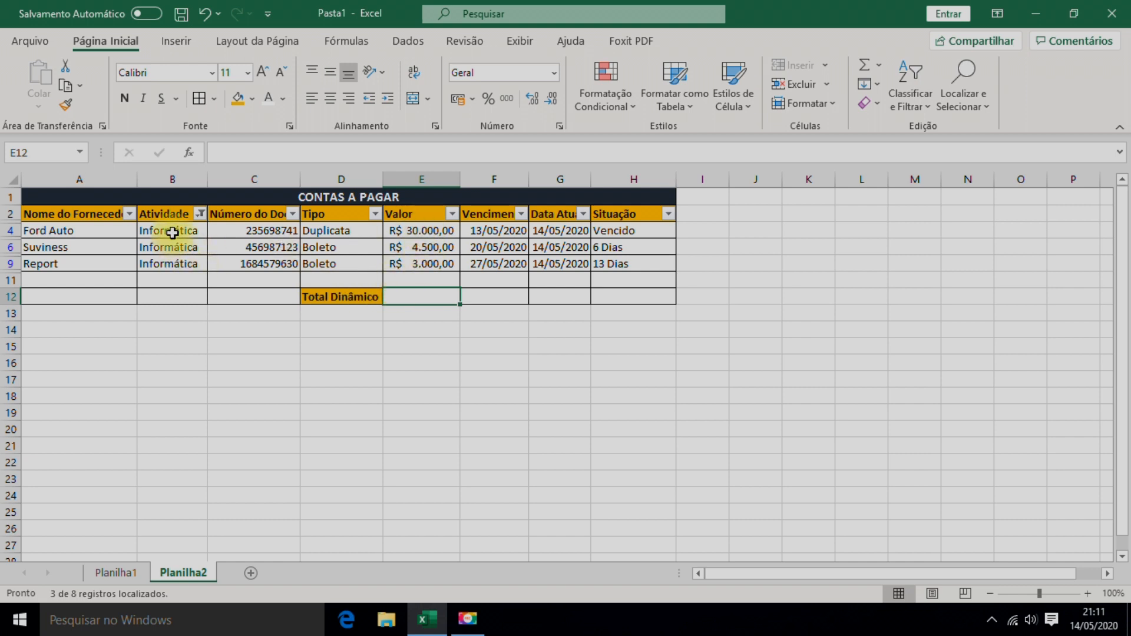
# Restore all activities in the Atividade filter so every supplier row is listed.
pyautogui.click(200, 214)
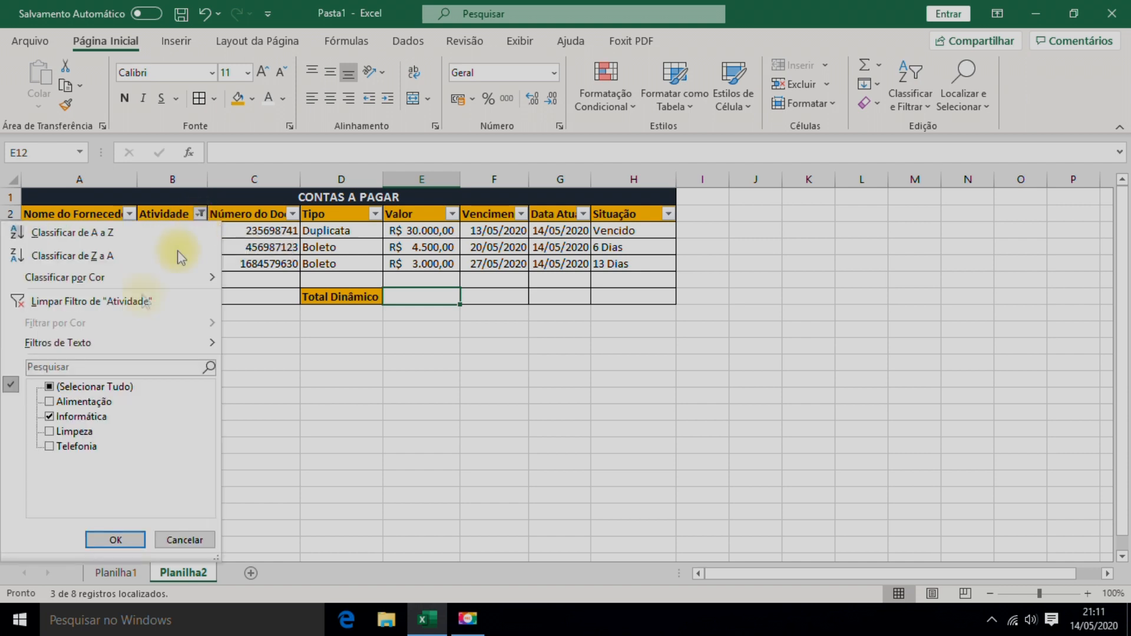
pyautogui.click(74, 388)
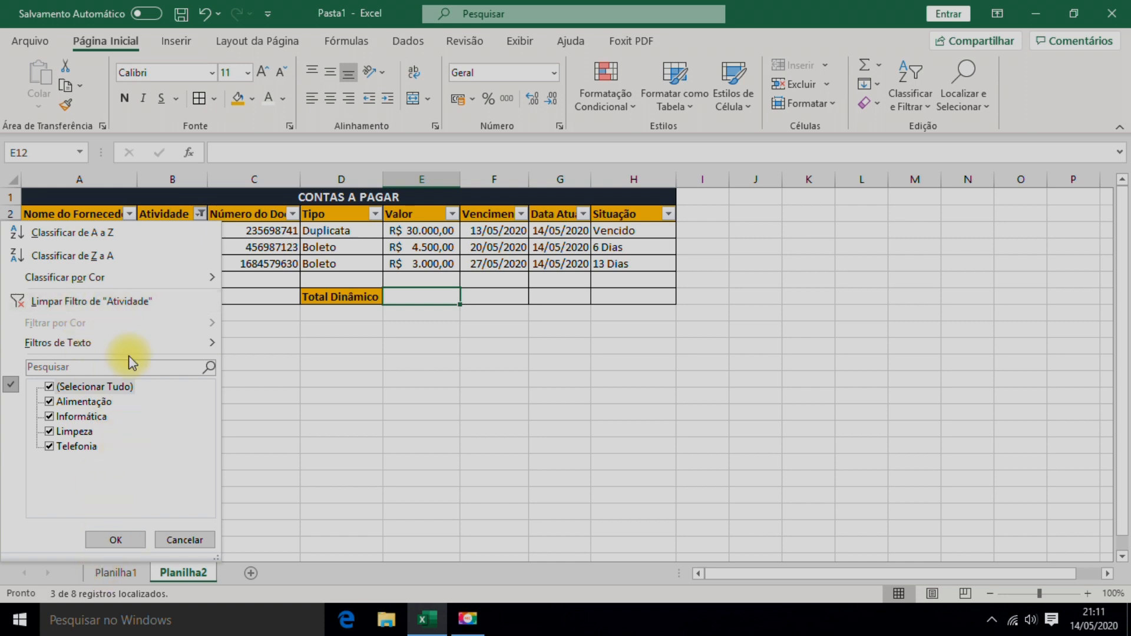
pyautogui.click(117, 539)
pyautogui.click(436, 490)
# Enter the formula =SUBTOTAL(9;E3:E10) in the Total Dinâmico value cell E12.
pyautogui.click(412, 379)
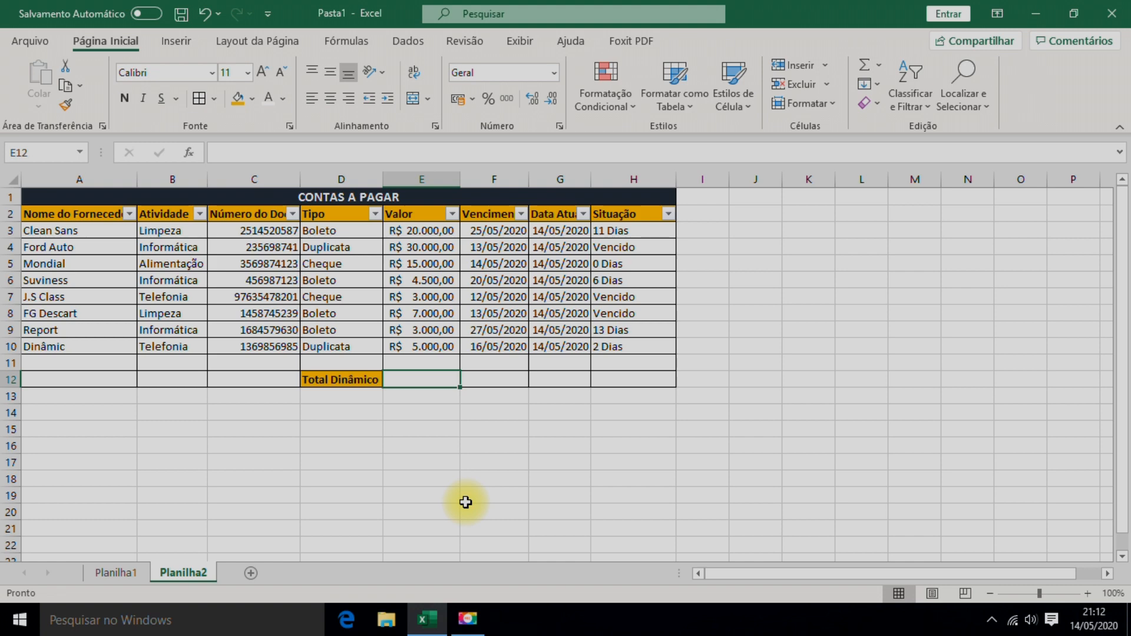
pyautogui.write('=')
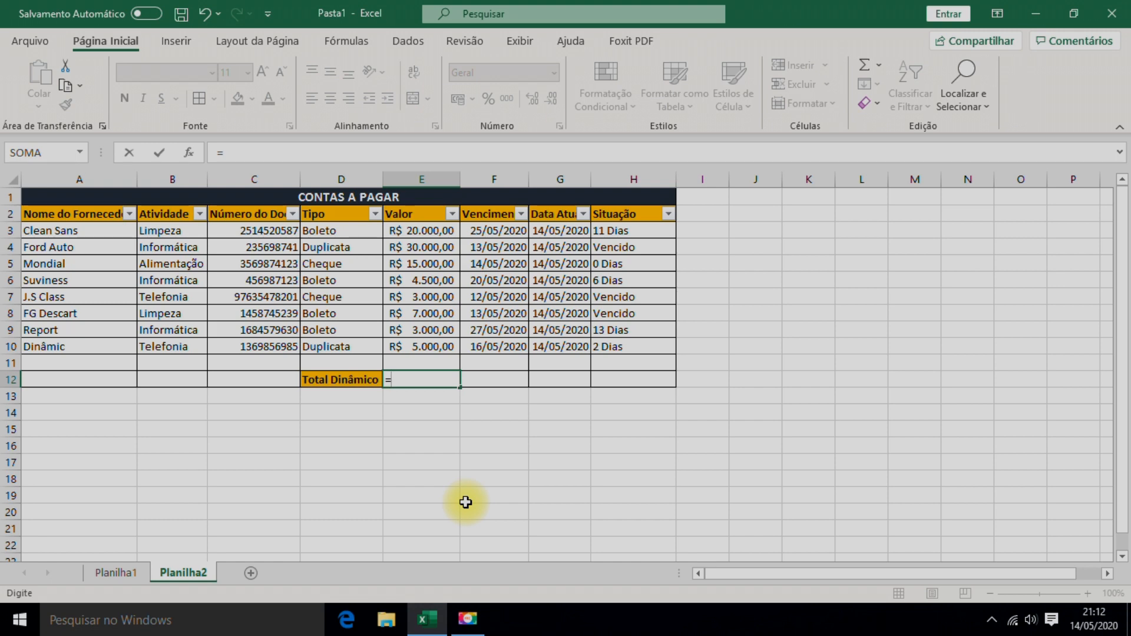
pyautogui.write('Subto')
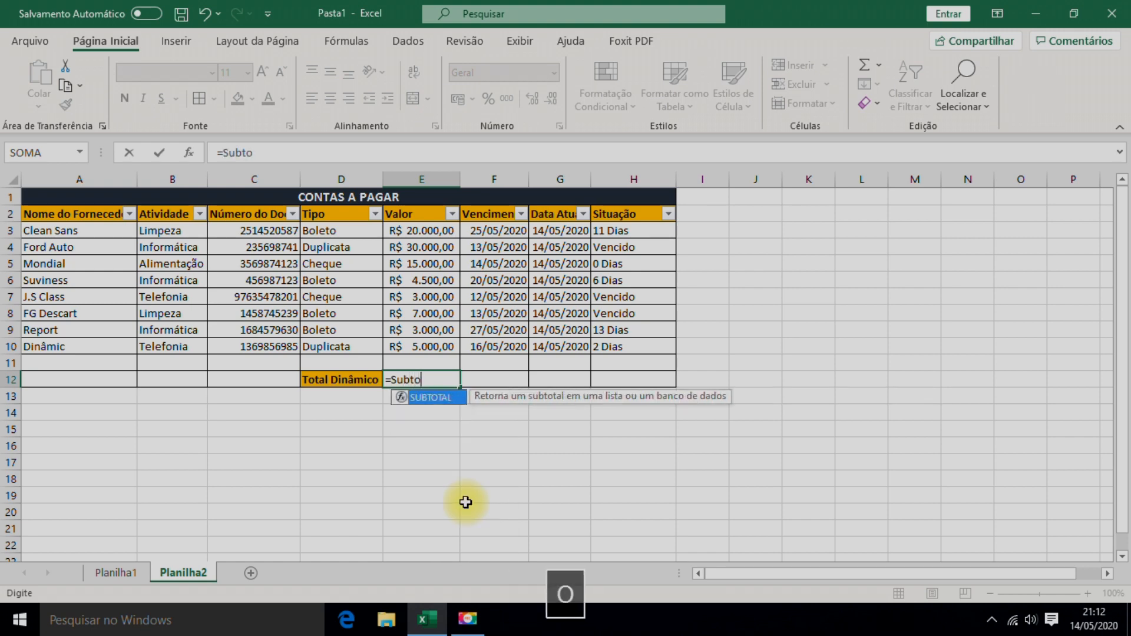
pyautogui.write('tal')
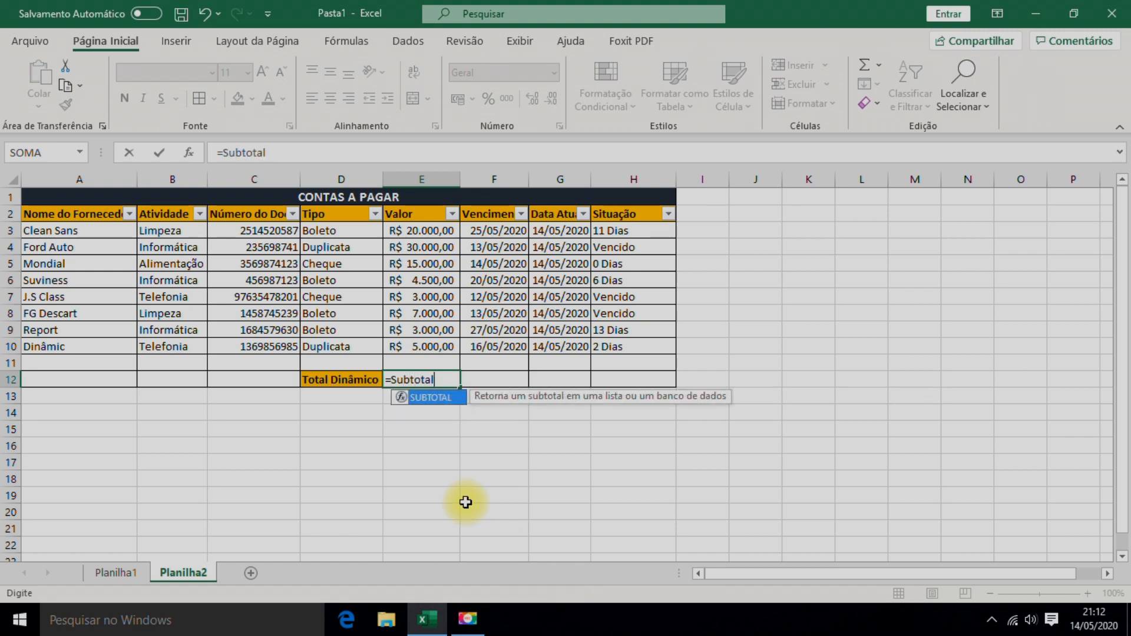
pyautogui.write('(')
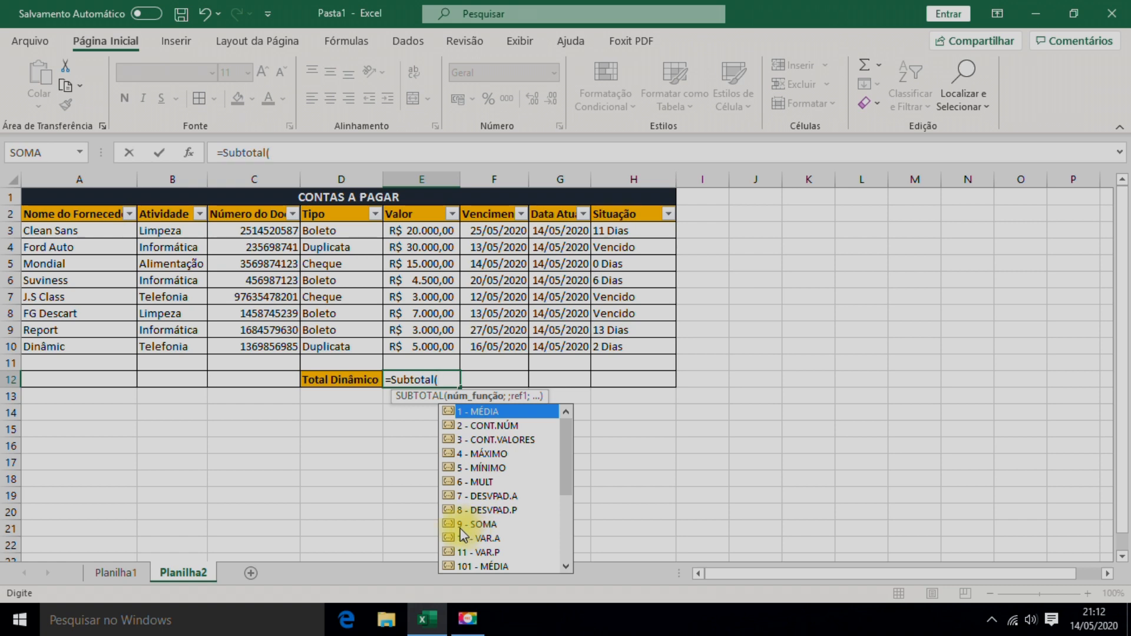
pyautogui.write('9')
pyautogui.write(';')
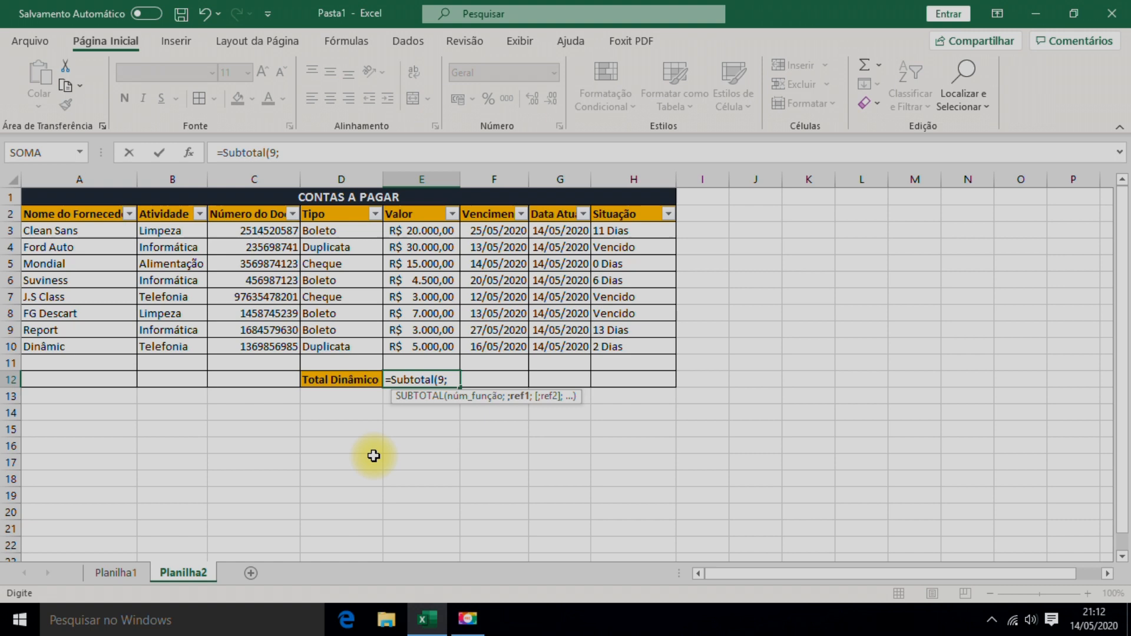
pyautogui.click(419, 231)
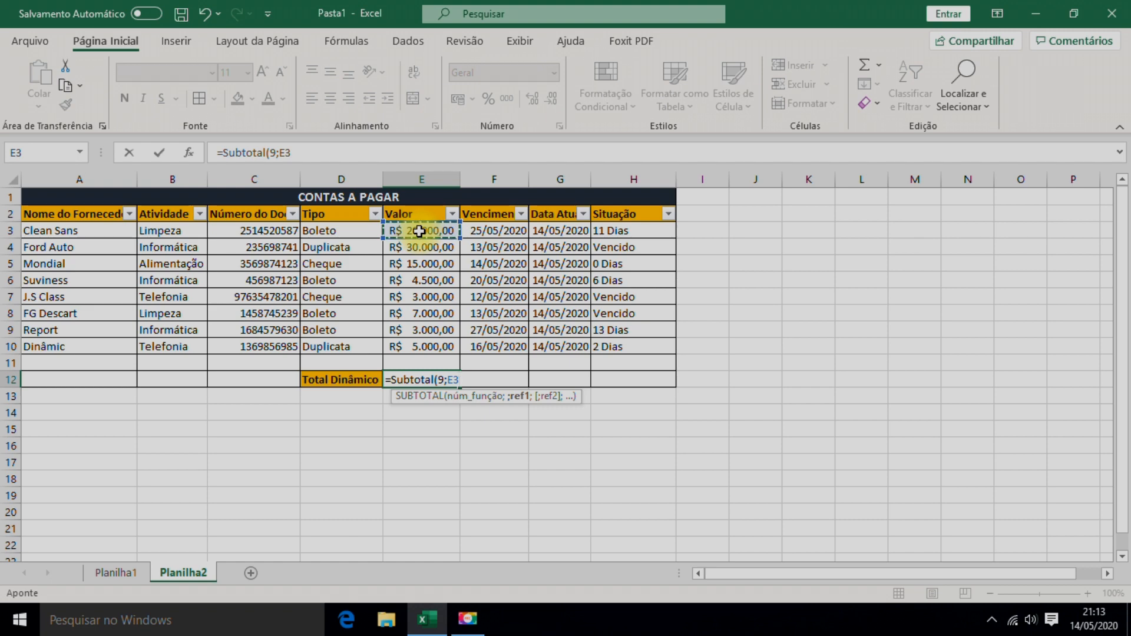
pyautogui.moveTo(419, 231); pyautogui.dragTo(418, 351)
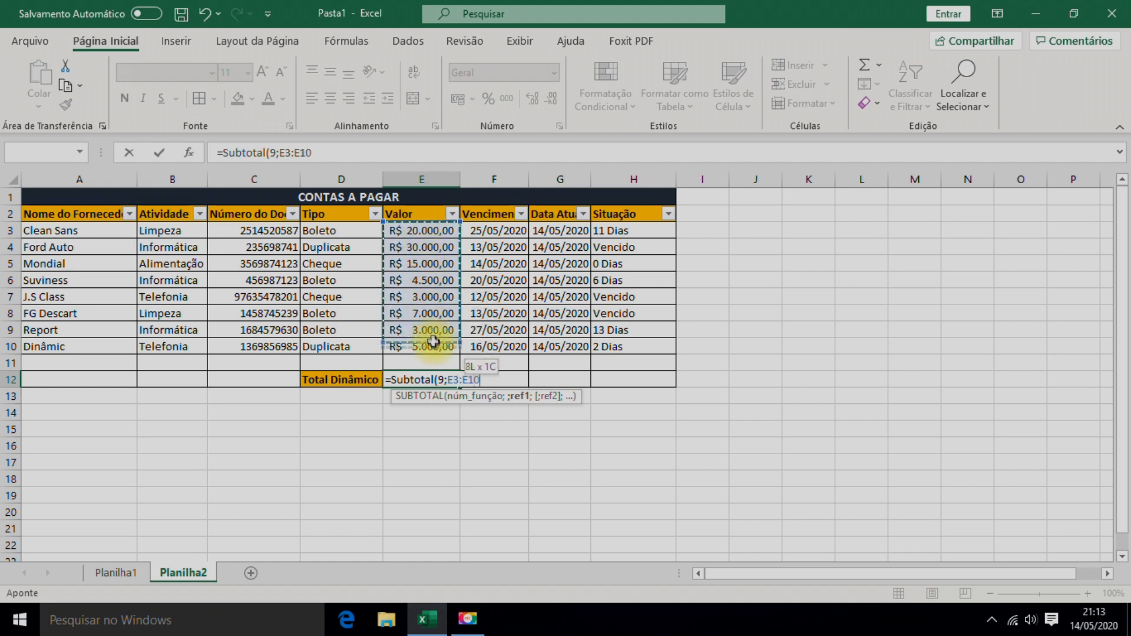
pyautogui.write(')')
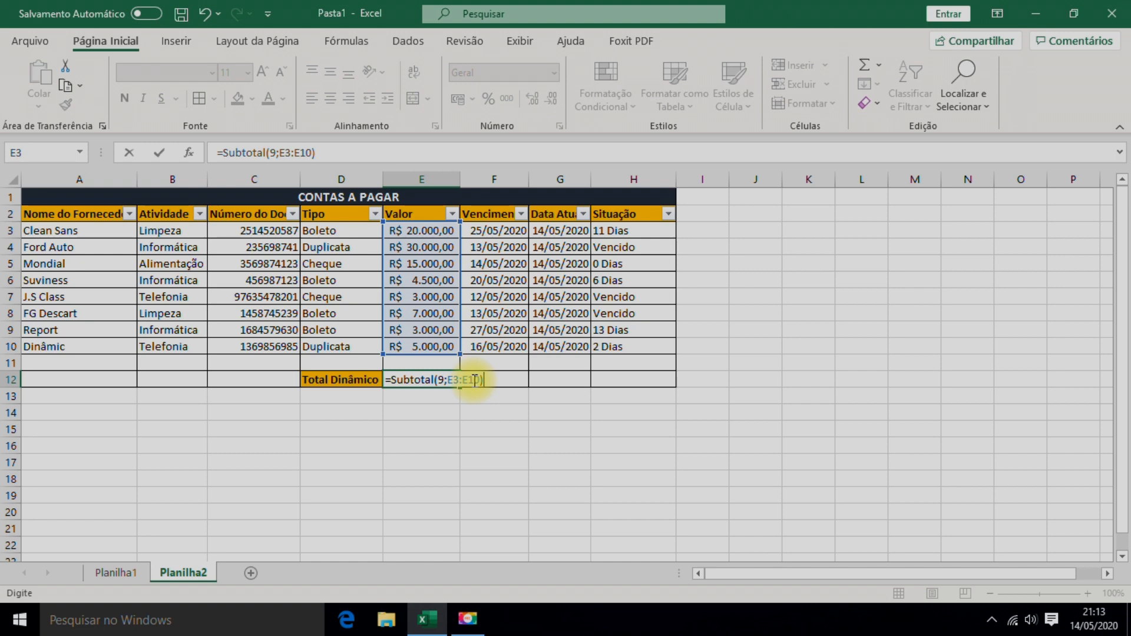
pyautogui.press('Return')
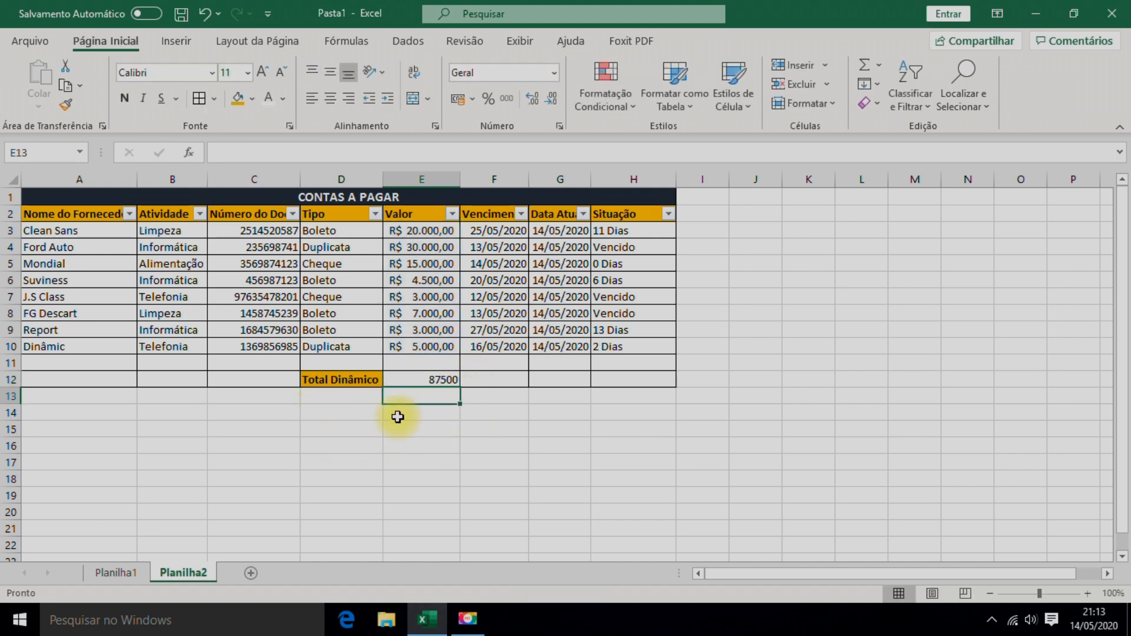
# Format the Total Dinâmico value in E12 with the R$ accounting number format.
pyautogui.click(422, 379)
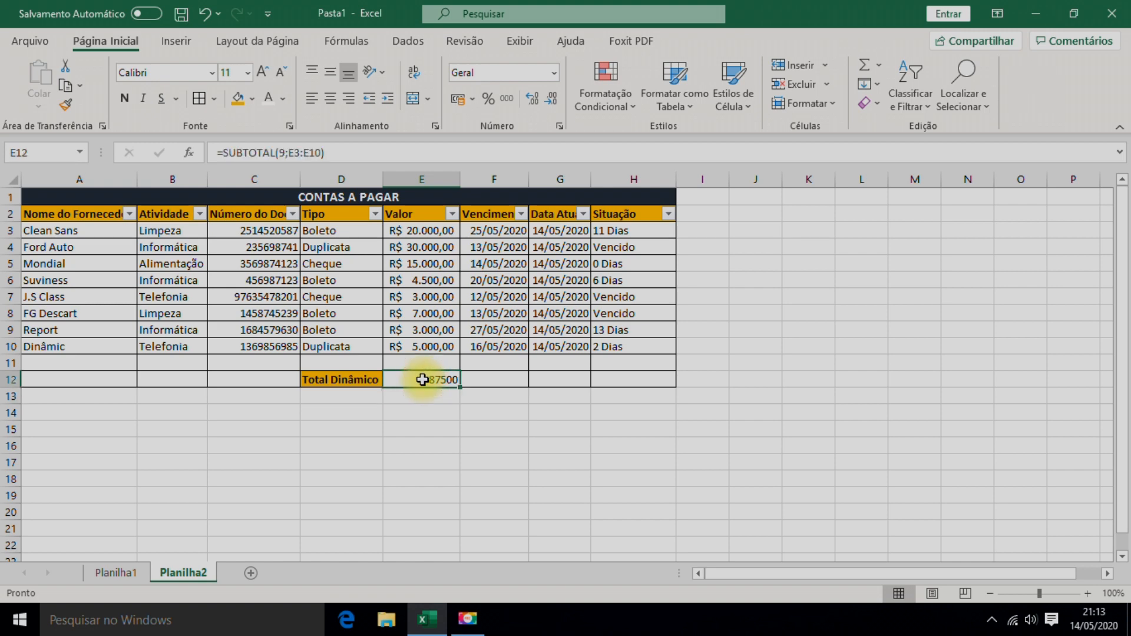
pyautogui.click(459, 100)
pyautogui.click(451, 460)
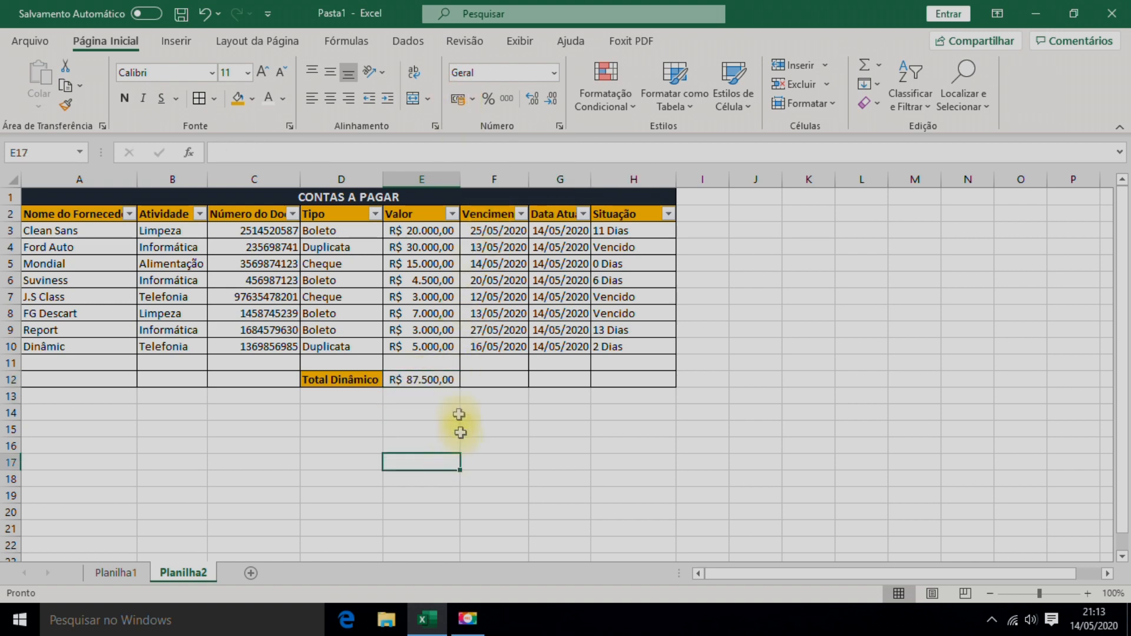
pyautogui.click(435, 377)
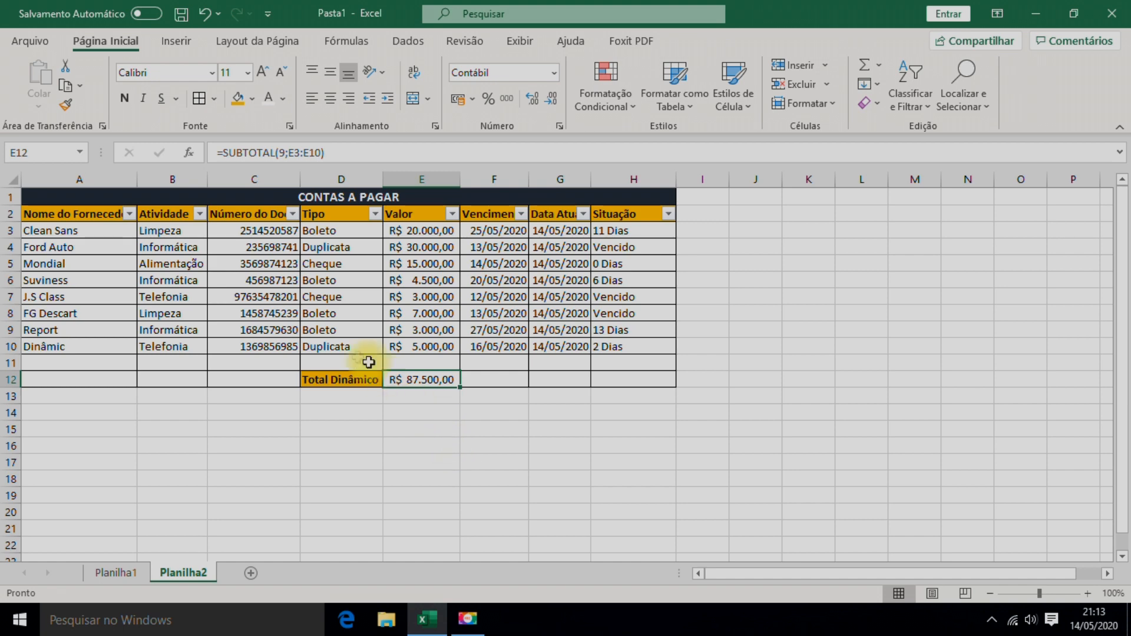
# Filter the Atividade column to only Informática and check the recalculated Total Dinâmico in E12.
pyautogui.click(201, 214)
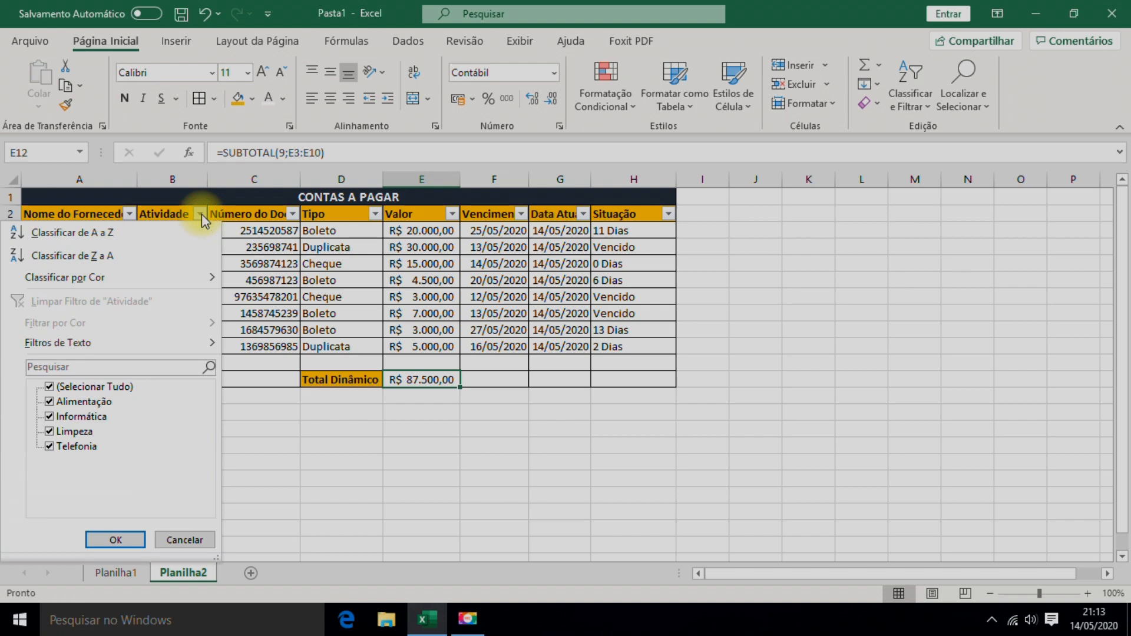
pyautogui.click(50, 389)
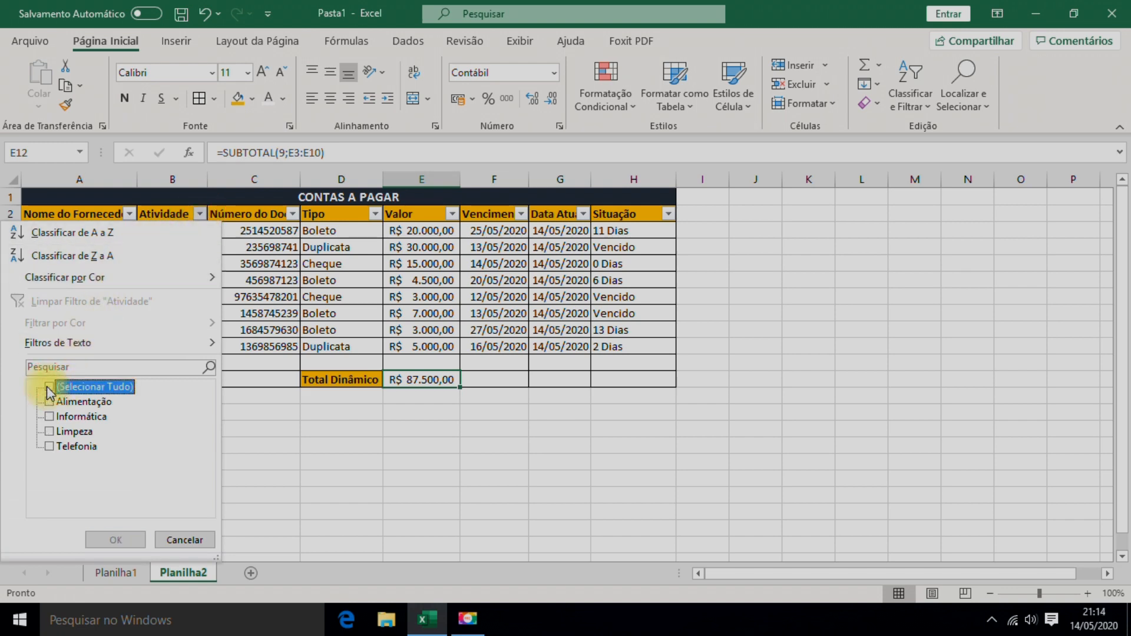
pyautogui.click(50, 417)
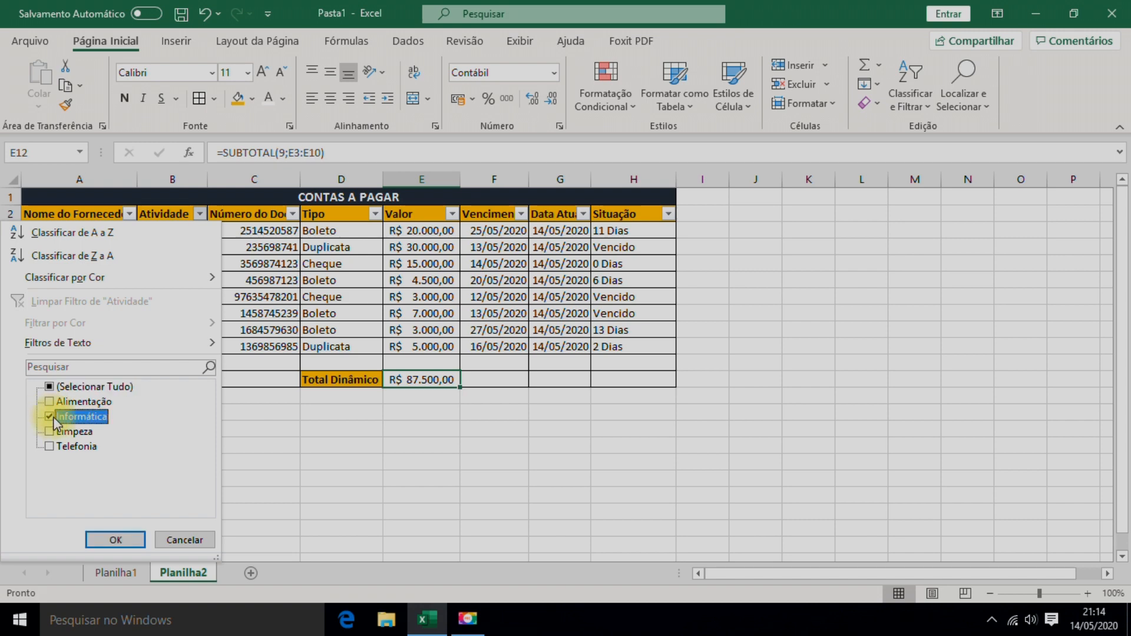
pyautogui.click(130, 540)
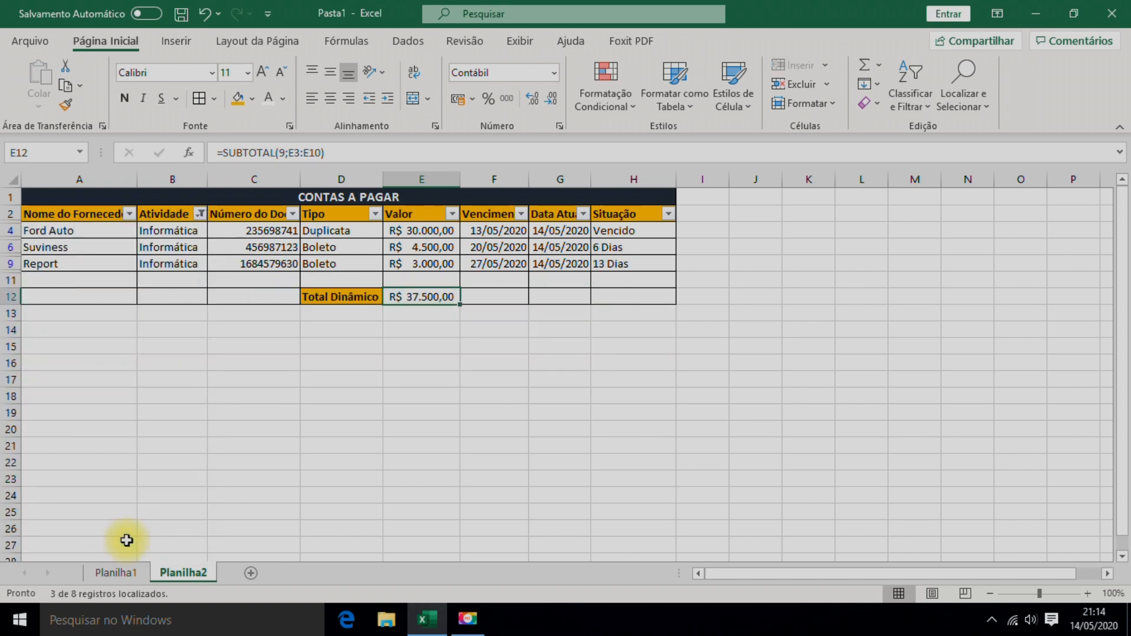
pyautogui.click(423, 421)
pyautogui.click(430, 298)
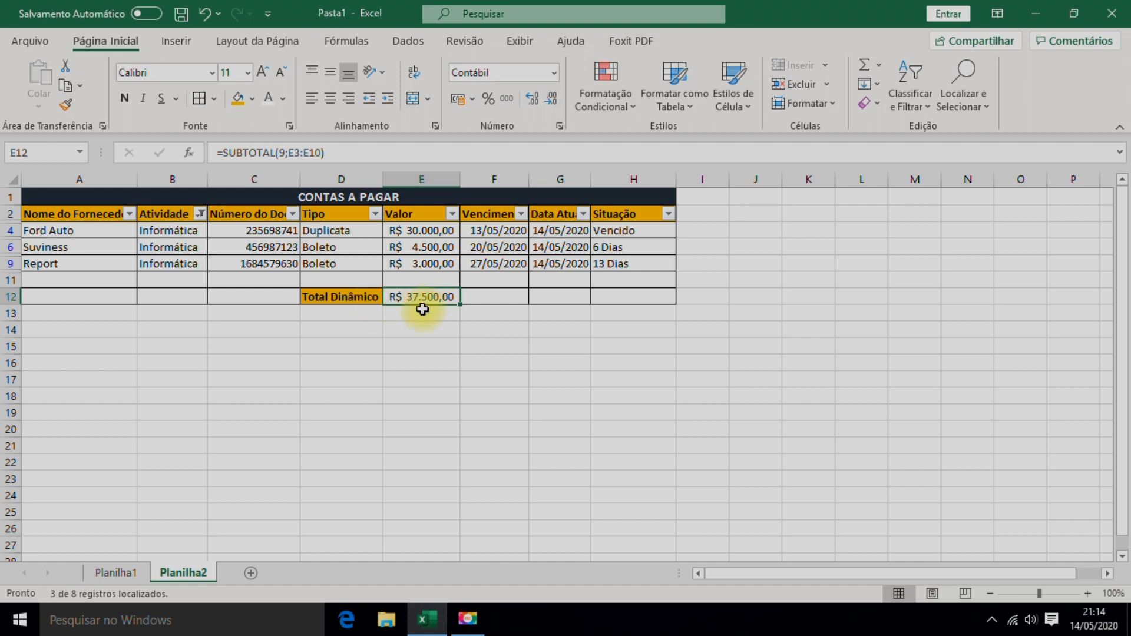
# Switch the Atividade filter from Informática to only Limpeza and check the Total Dinâmico in E12.
pyautogui.click(201, 214)
pyautogui.click(51, 417)
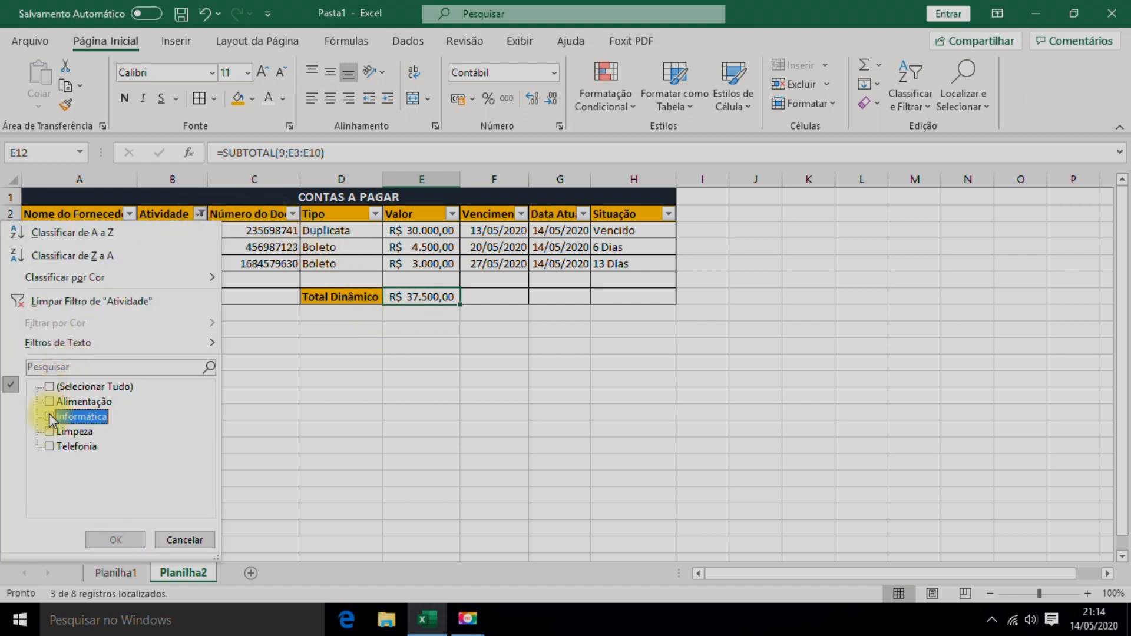
pyautogui.click(50, 432)
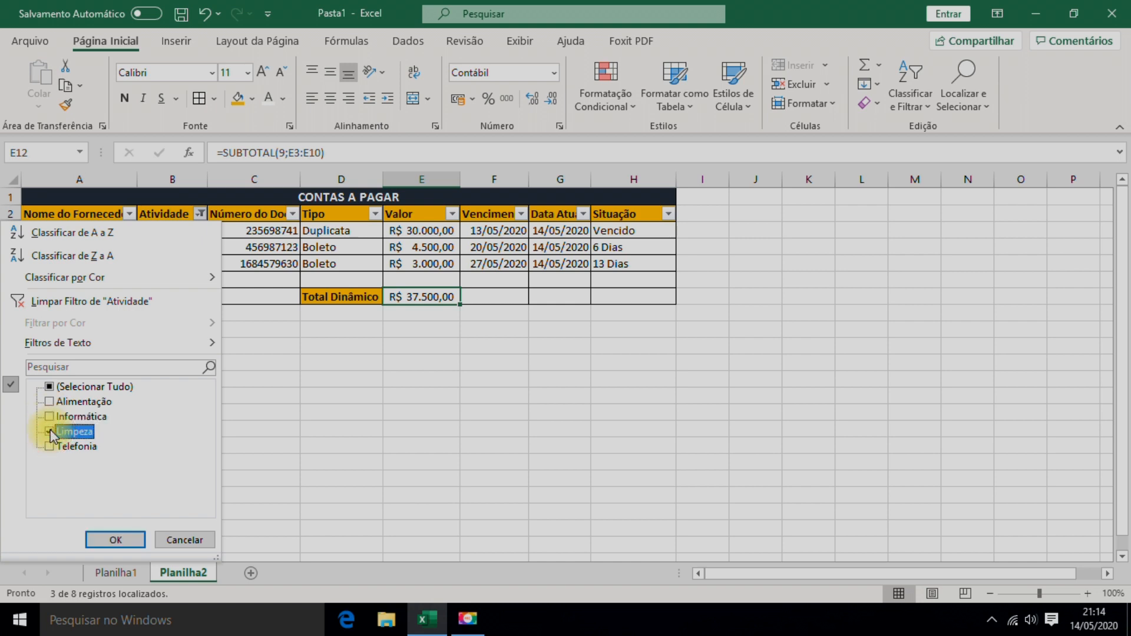
pyautogui.click(126, 538)
pyautogui.click(439, 364)
pyautogui.click(419, 282)
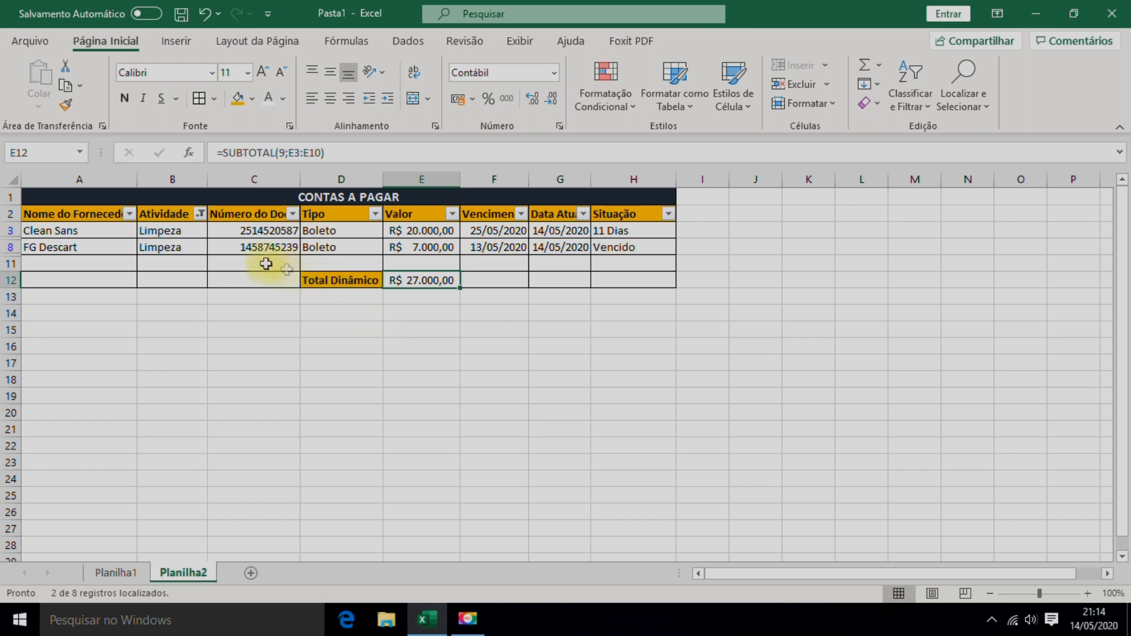
# Change the Atividade filter to show only the Alimentação and Telefonia rows.
pyautogui.click(200, 214)
pyautogui.click(61, 432)
pyautogui.click(50, 402)
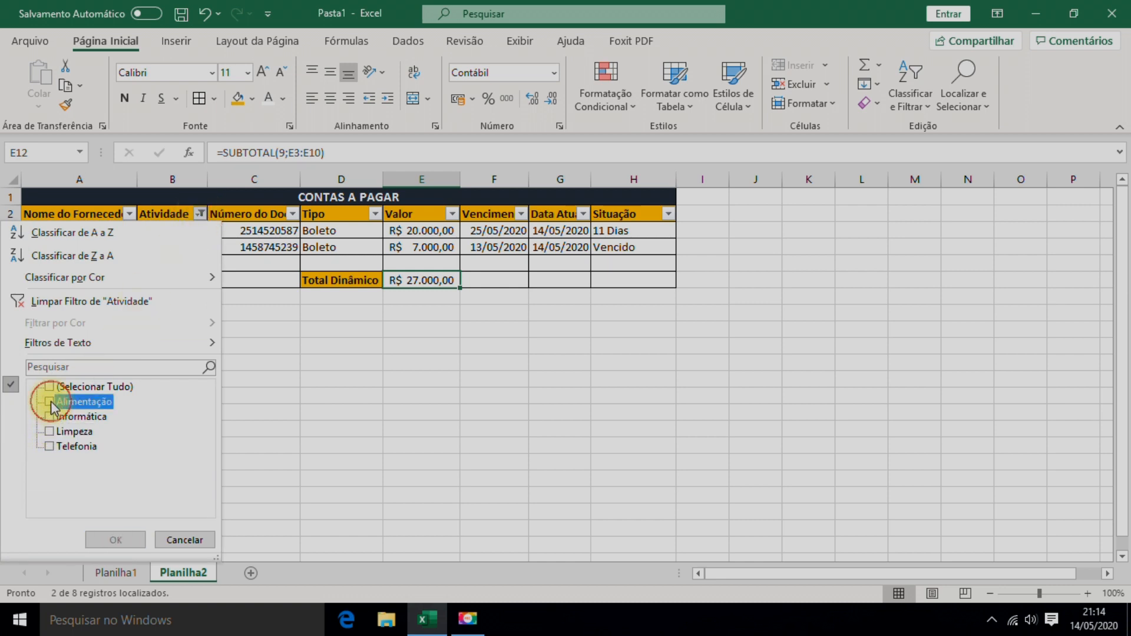
pyautogui.click(50, 447)
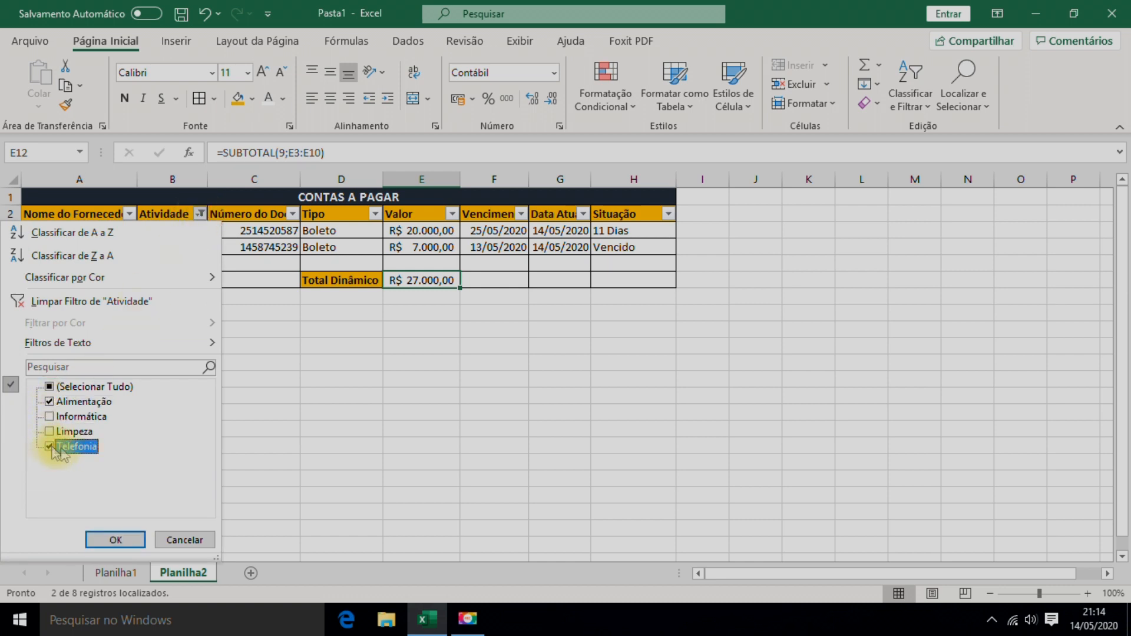
pyautogui.click(117, 540)
pyautogui.click(397, 424)
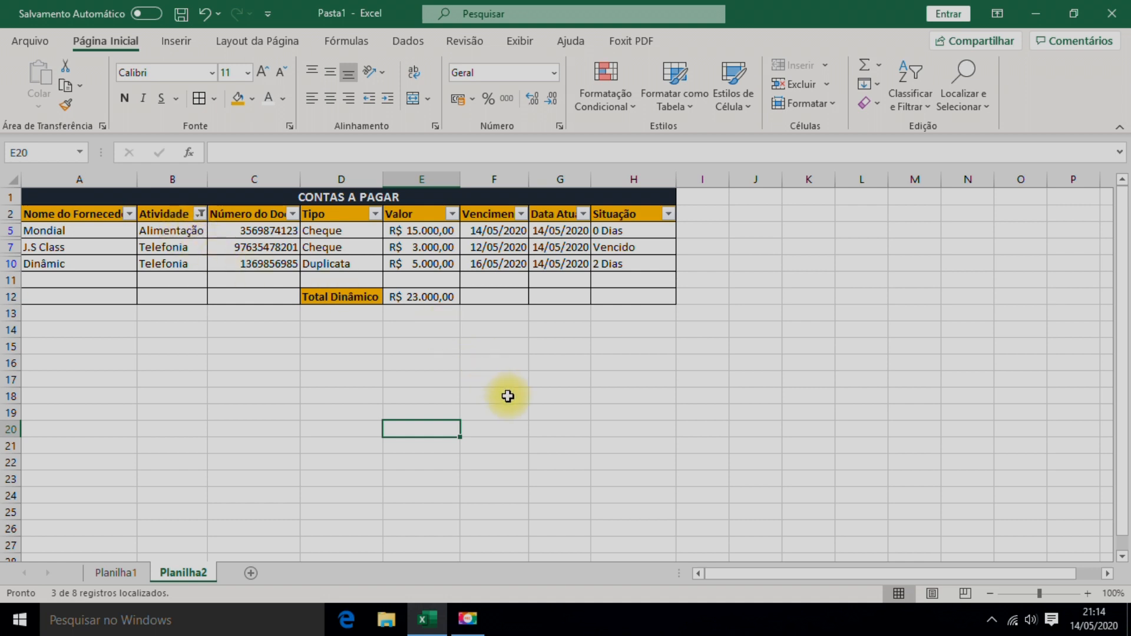
# Save the workbook as Contas a Pagar in the Documentos folder.
pyautogui.click(36, 39)
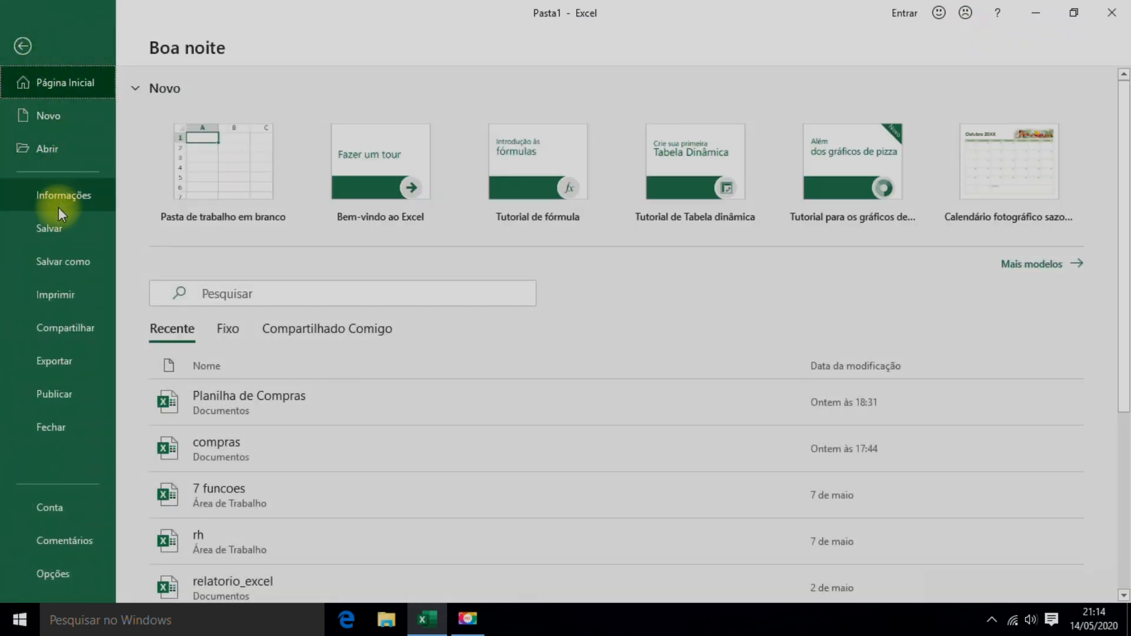
pyautogui.click(56, 228)
pyautogui.click(218, 286)
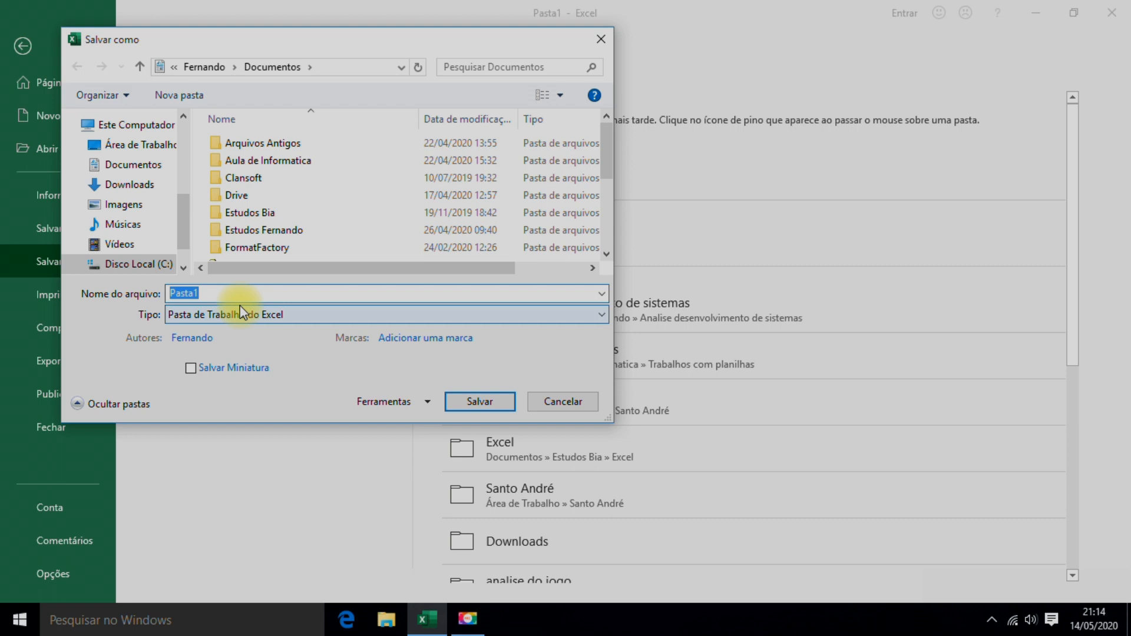
pyautogui.write('Co')
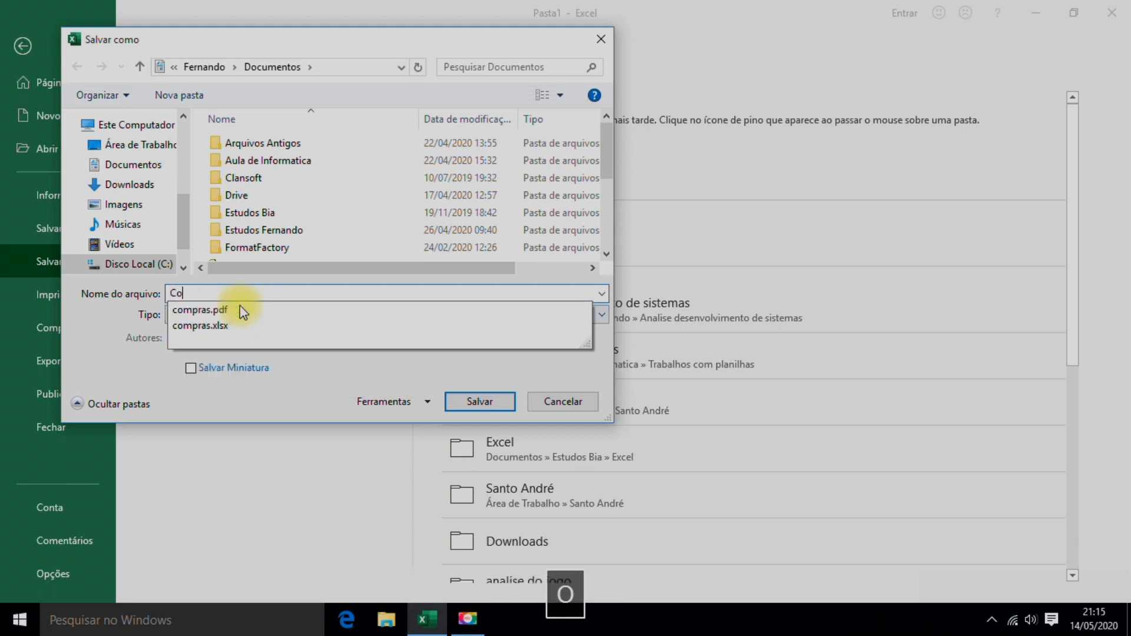
pyautogui.write('ntas a ')
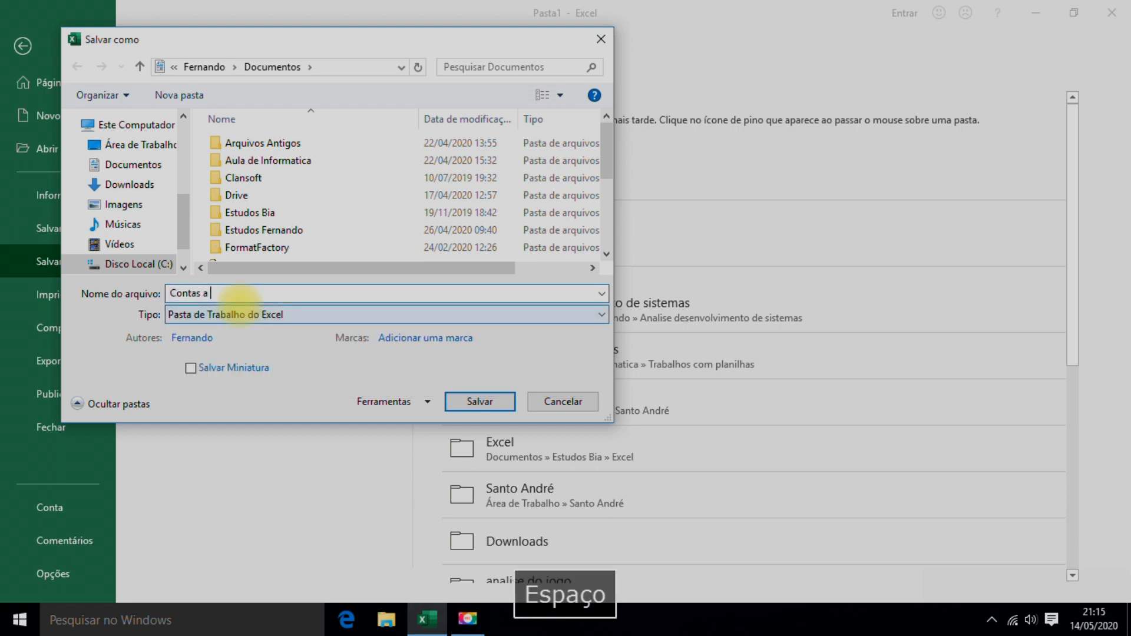
pyautogui.write('Pagar')
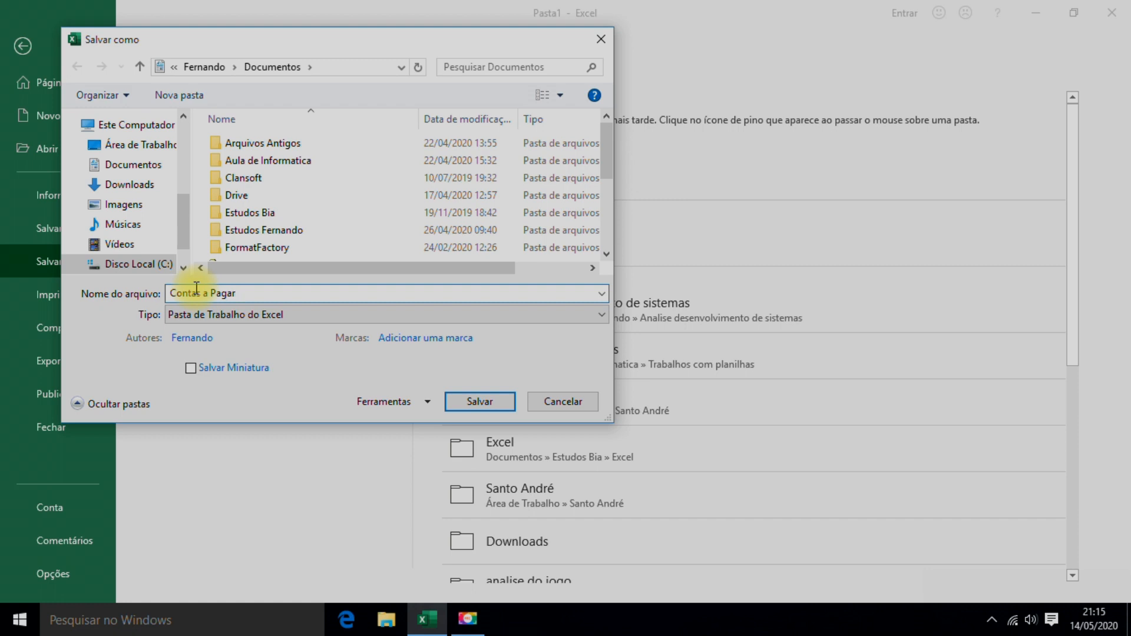
pyautogui.click(111, 168)
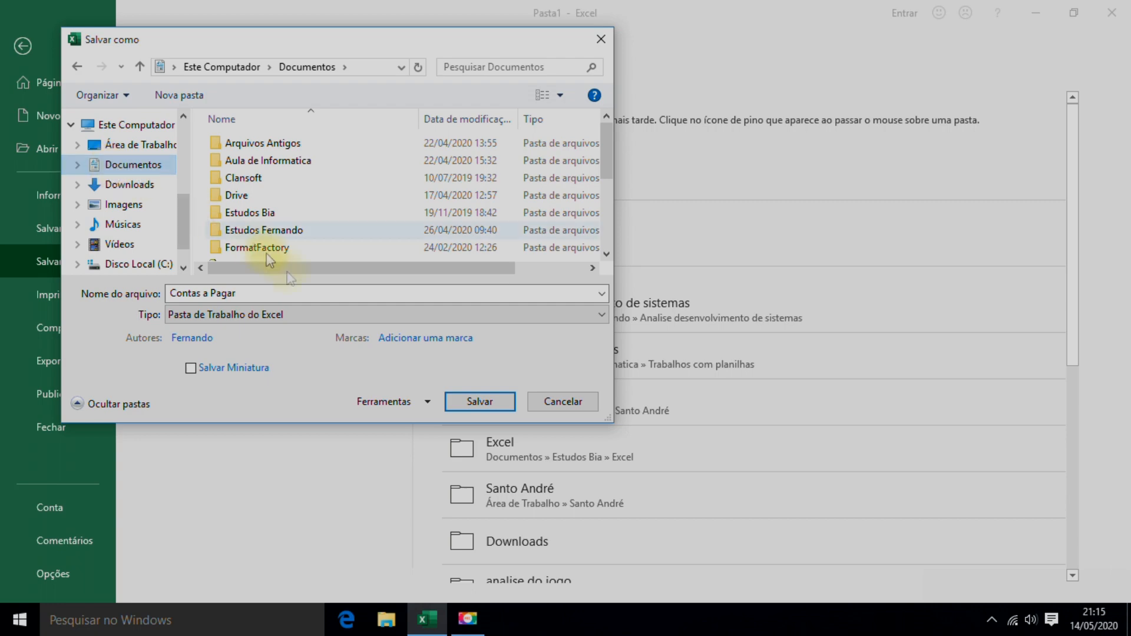
pyautogui.click(479, 405)
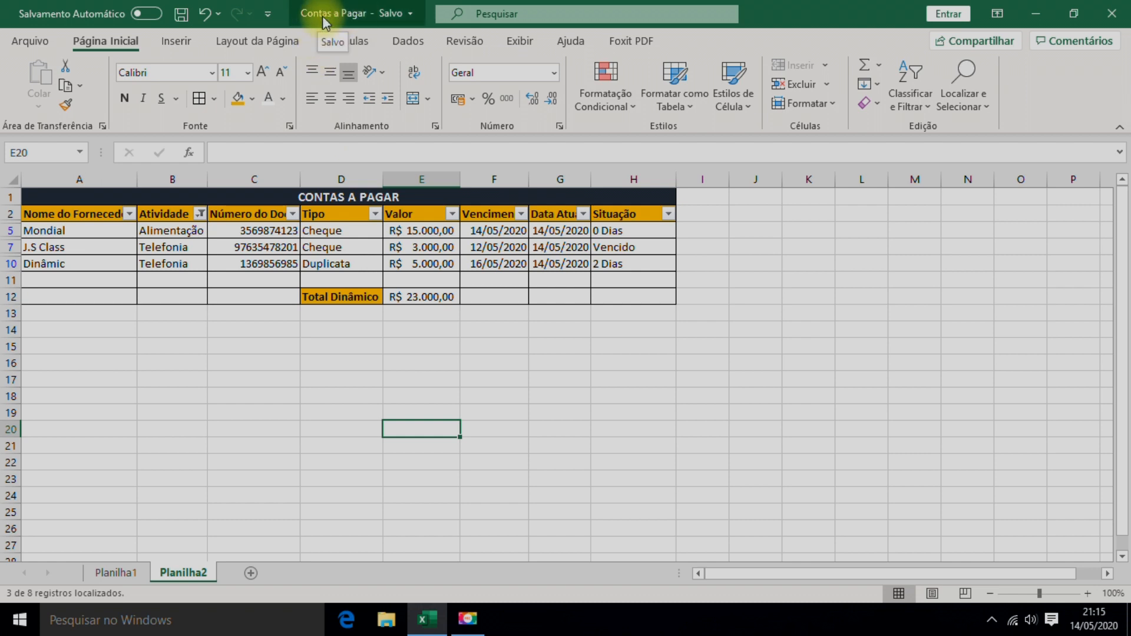
pyautogui.click(280, 346)
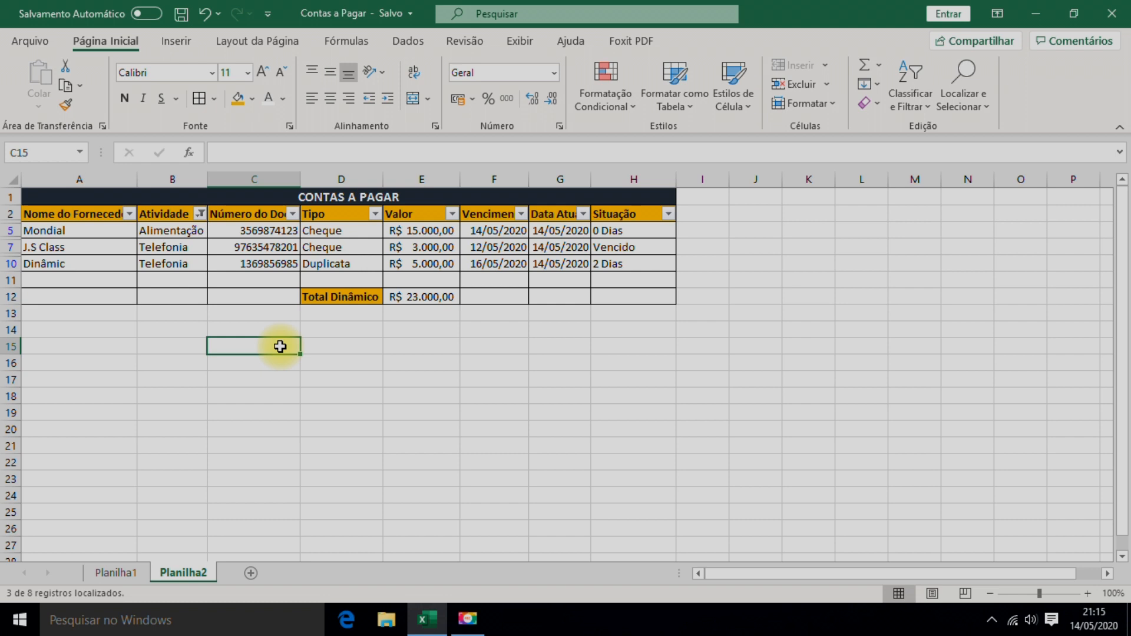
# Save a PDF copy of the filtered sheet as Contas a Pagar in the Documentos folder, and close the PDF once it opens.
pyautogui.click(41, 40)
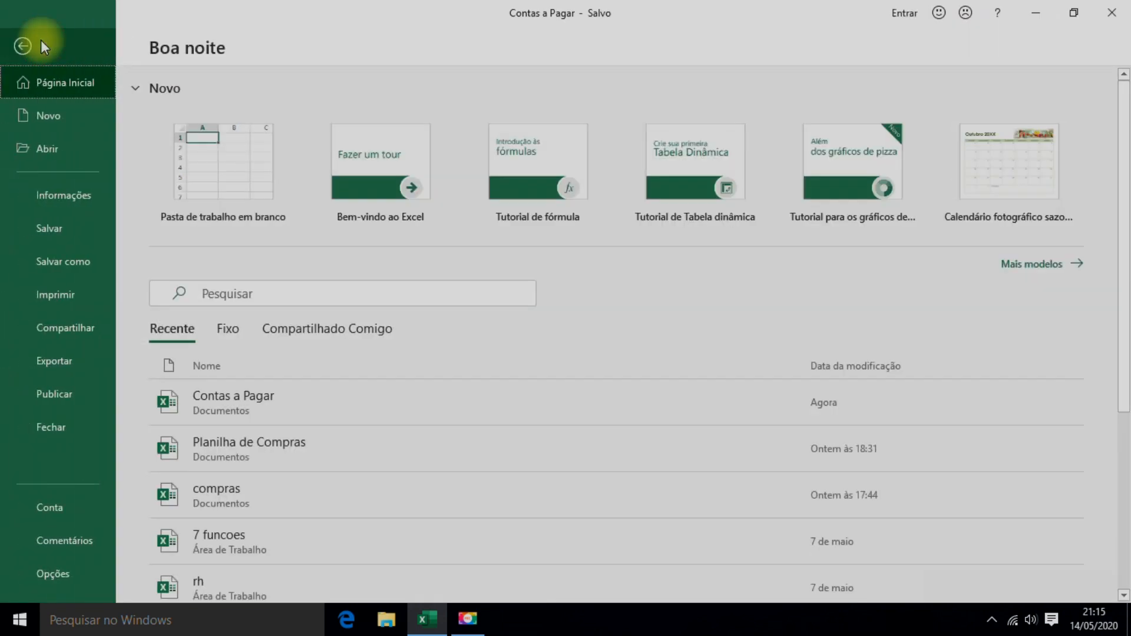
pyautogui.click(71, 267)
pyautogui.click(206, 291)
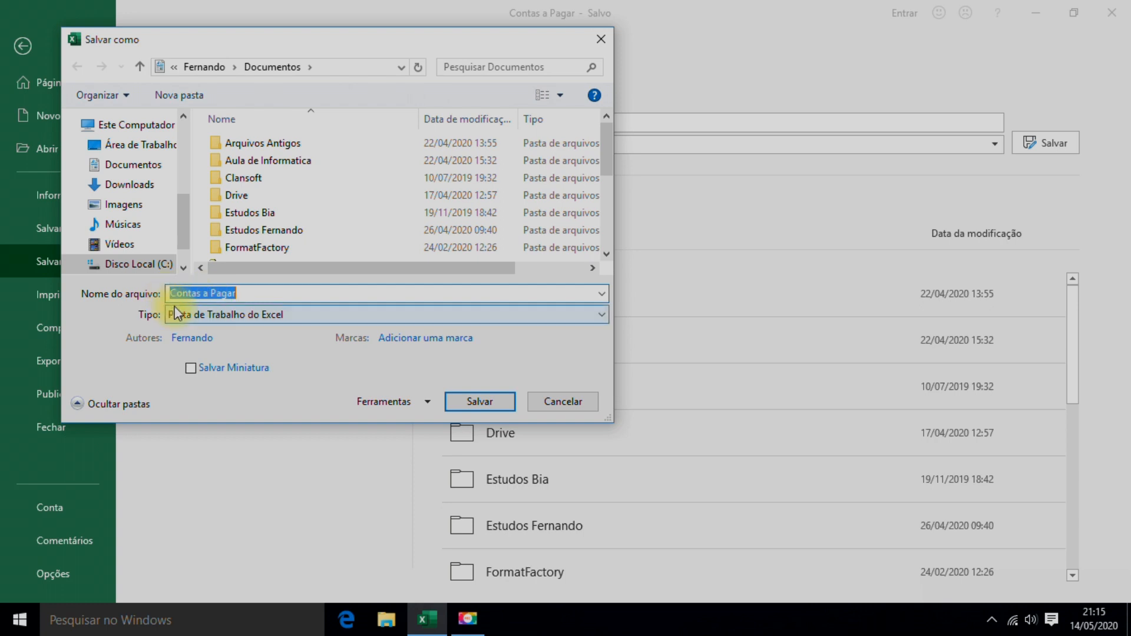
pyautogui.click(245, 293)
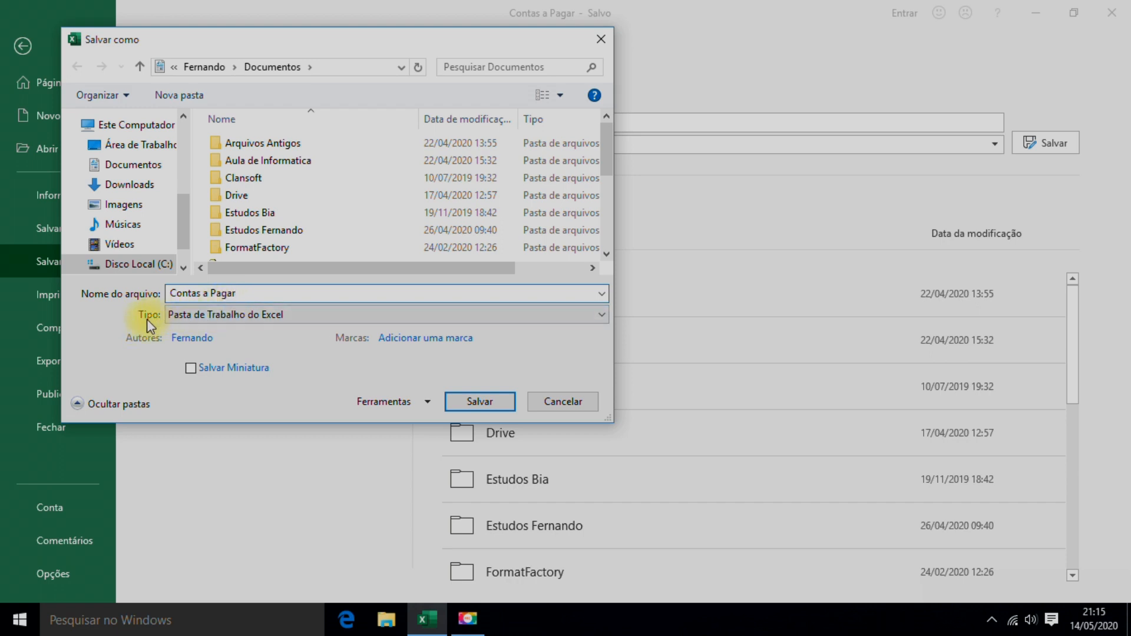
pyautogui.click(213, 319)
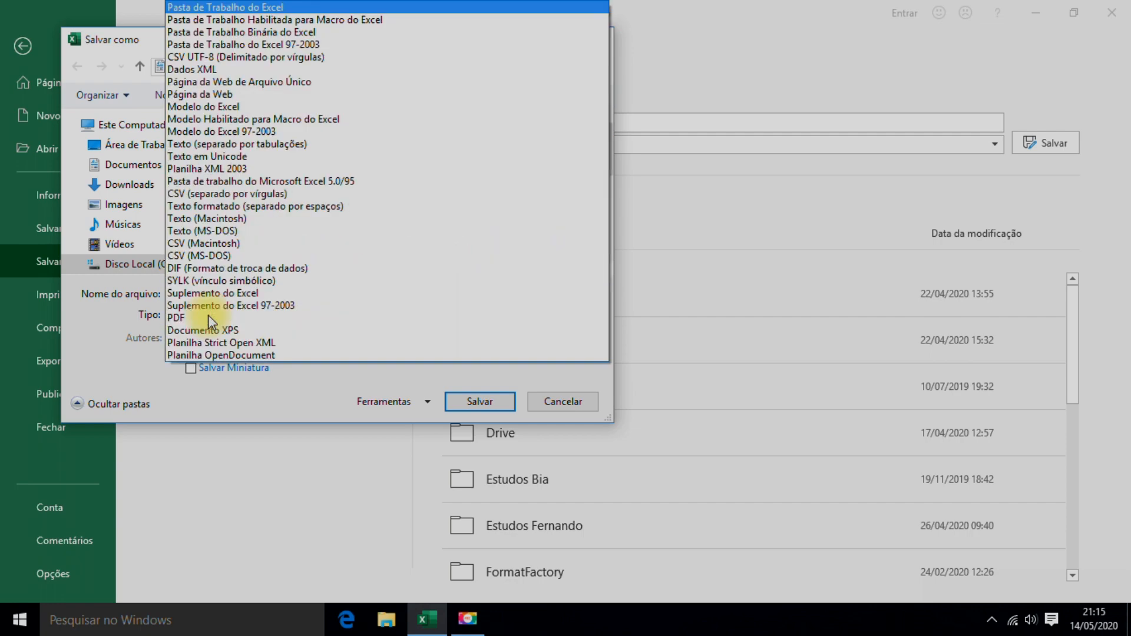
pyautogui.click(182, 321)
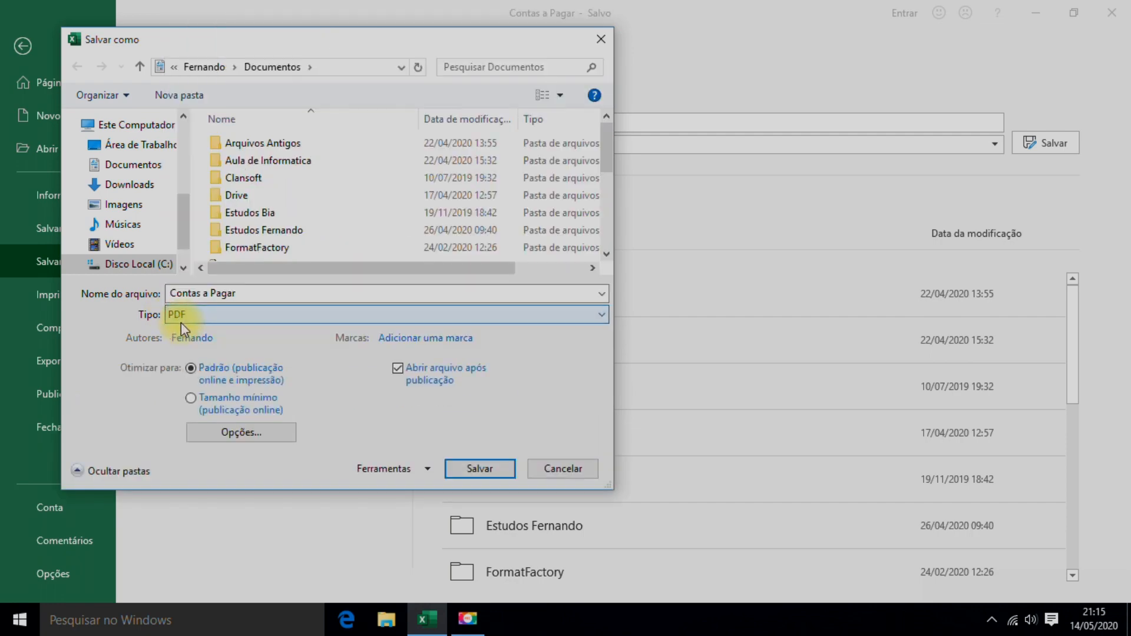
pyautogui.click(234, 293)
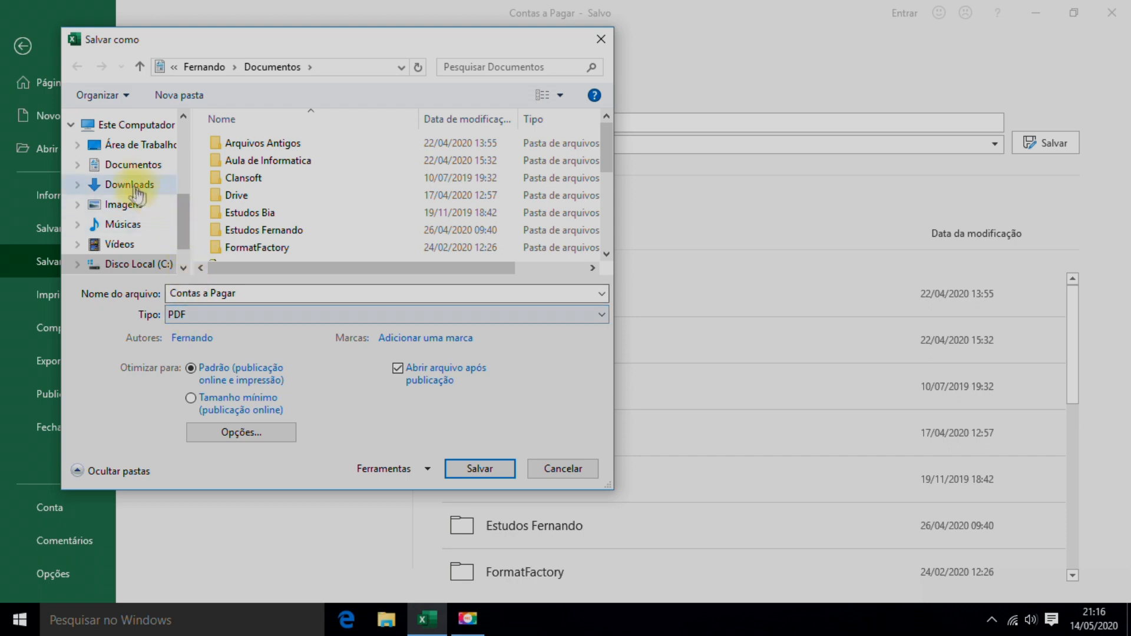
pyautogui.click(121, 171)
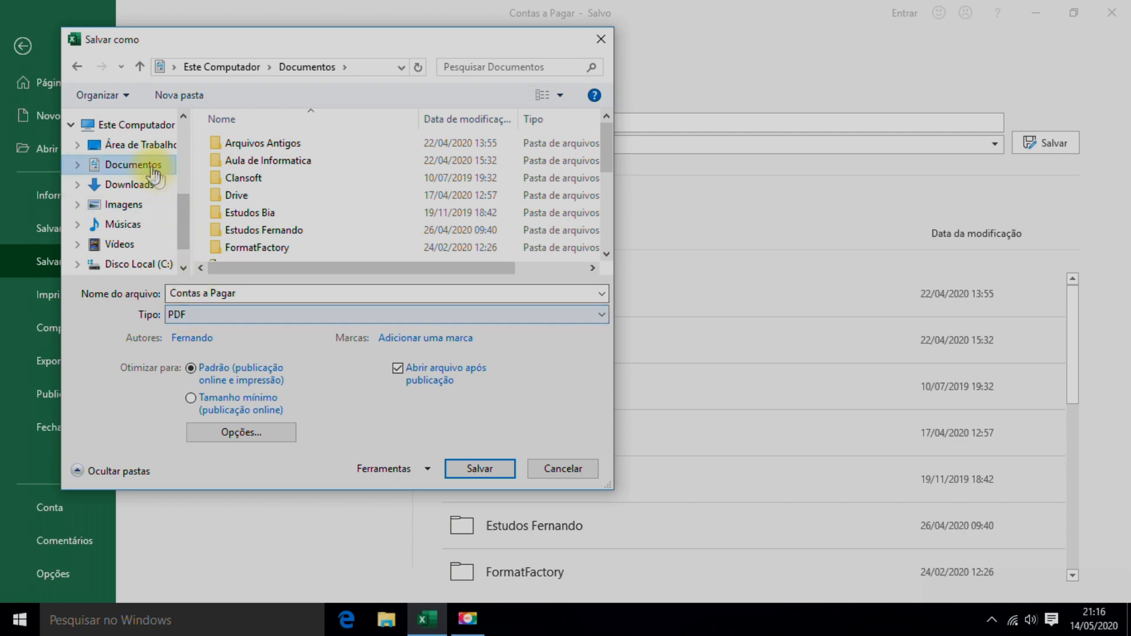
pyautogui.click(483, 470)
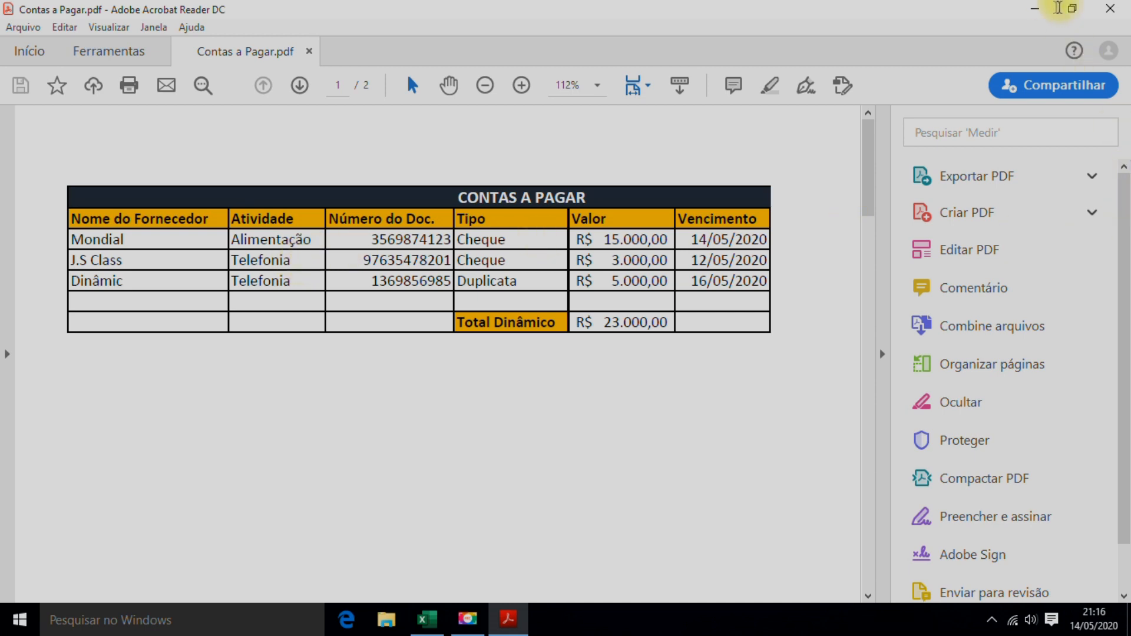
pyautogui.click(1112, 12)
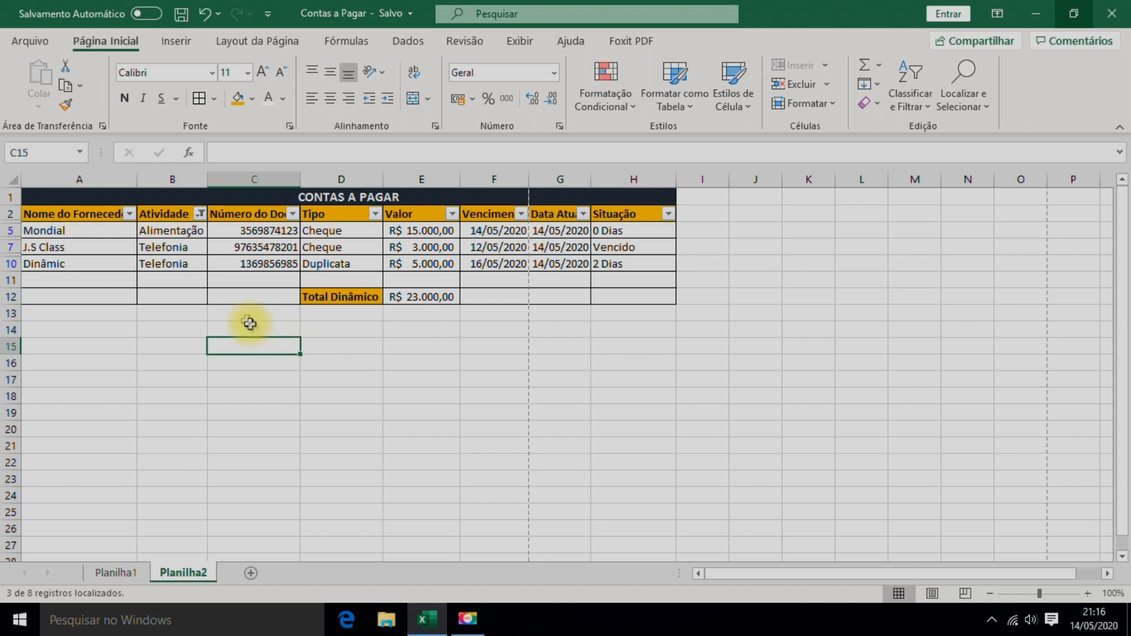
# Reset the Atividade filter to select all activities so every row of the table is shown.
pyautogui.click(201, 215)
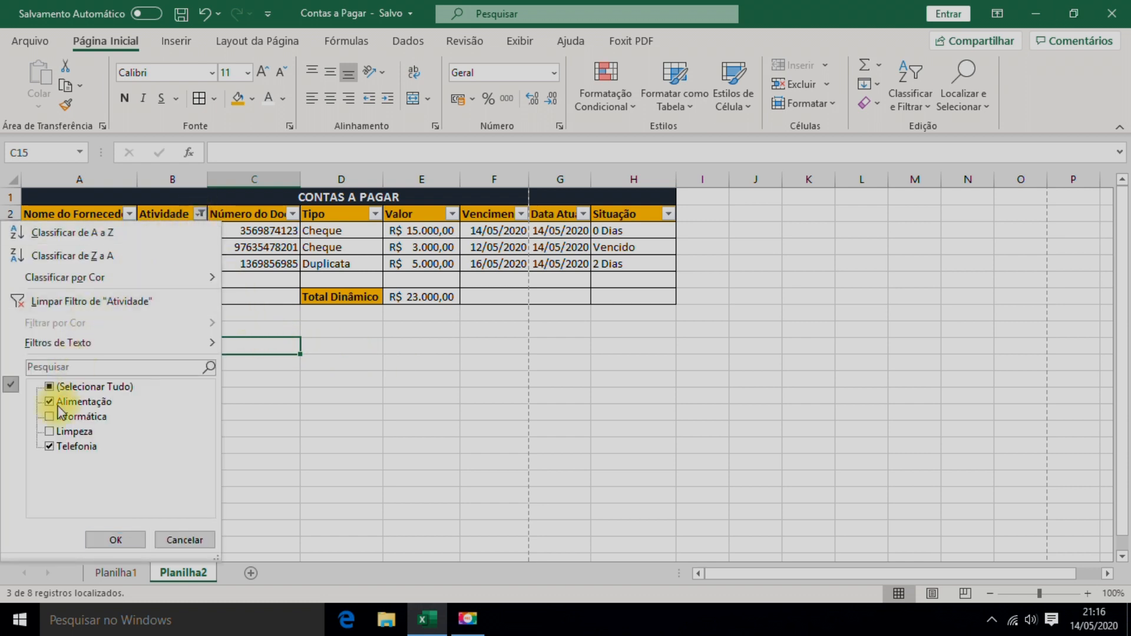
pyautogui.click(49, 387)
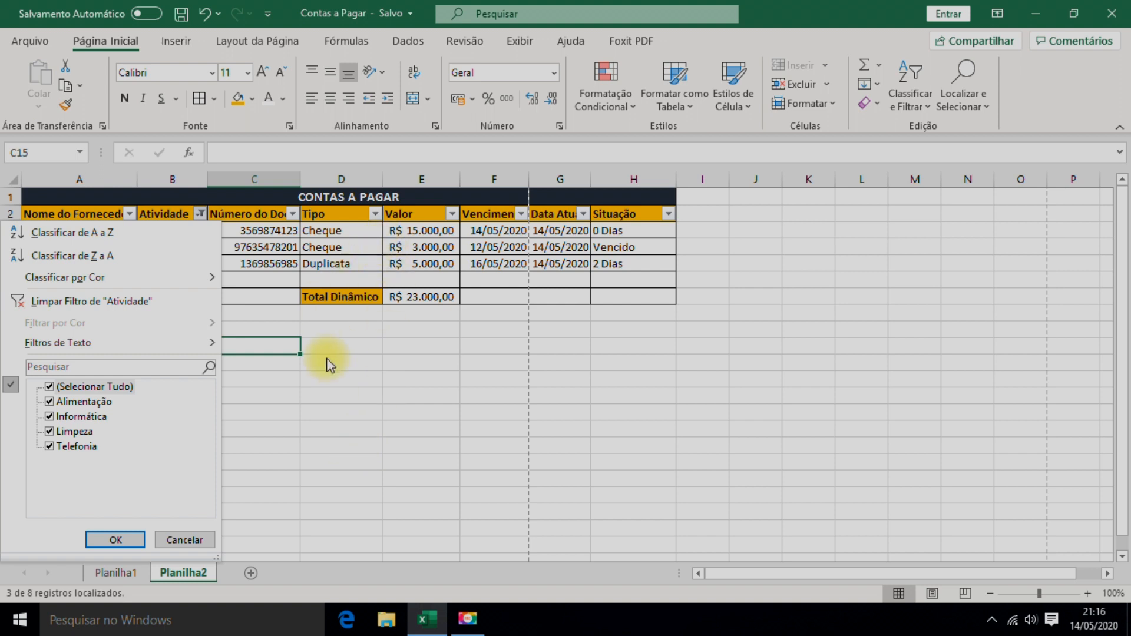
pyautogui.click(113, 539)
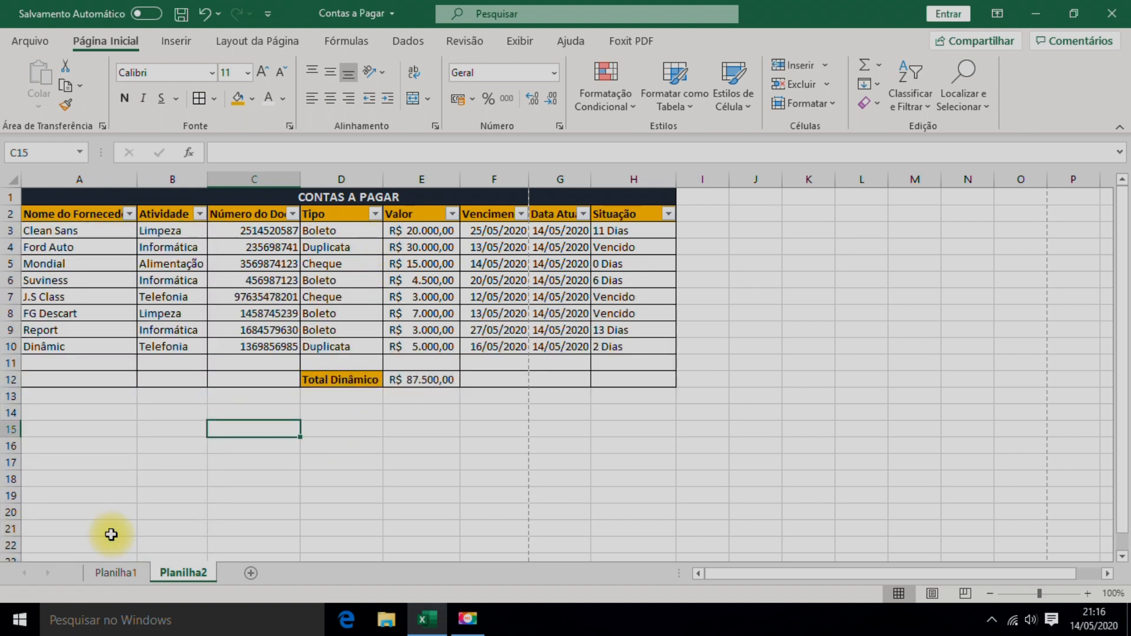